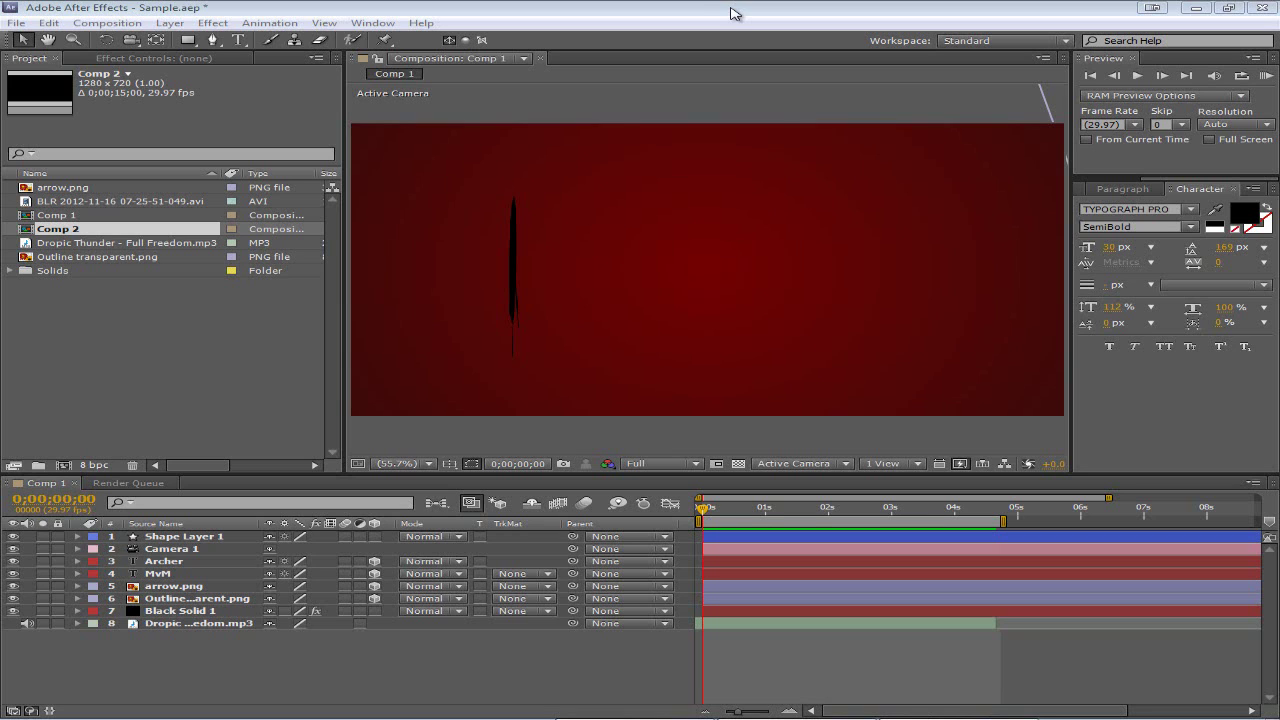
- Create a 15-second composition with the HDV/HDTV 720 29.97 preset and place its timeline beside Comp 1
left_click(105, 23)
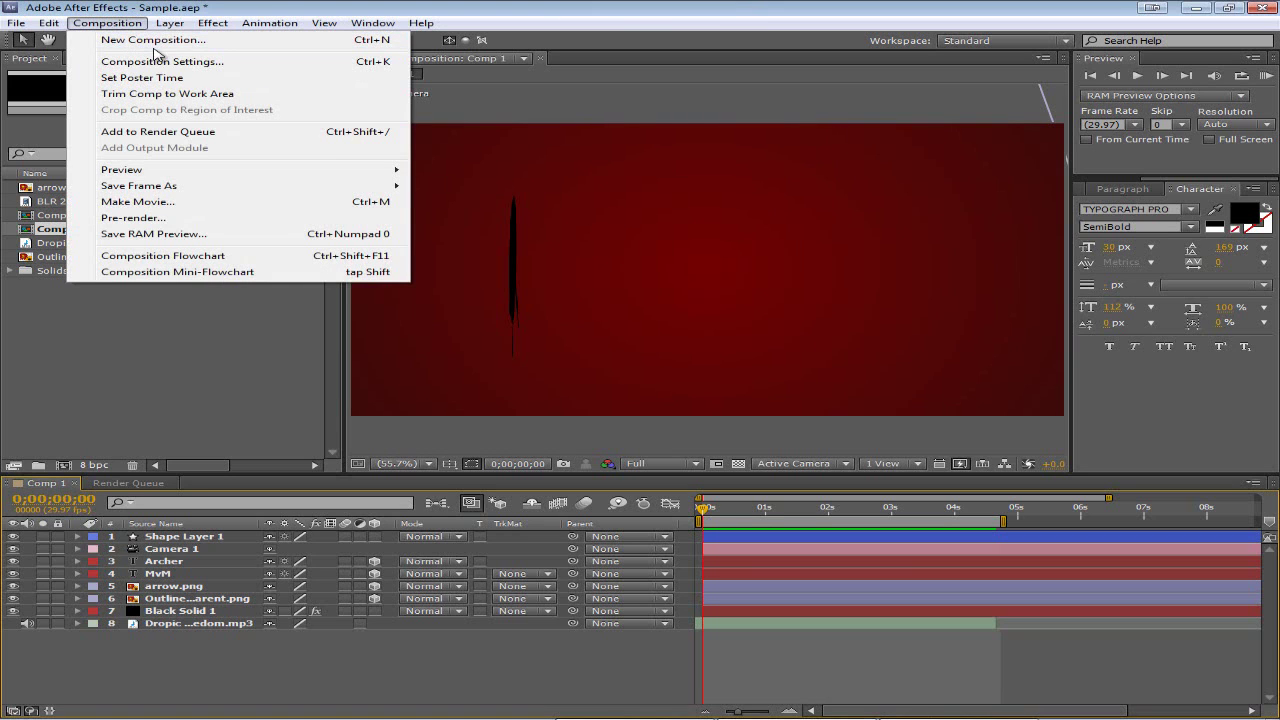
left_click(170, 42)
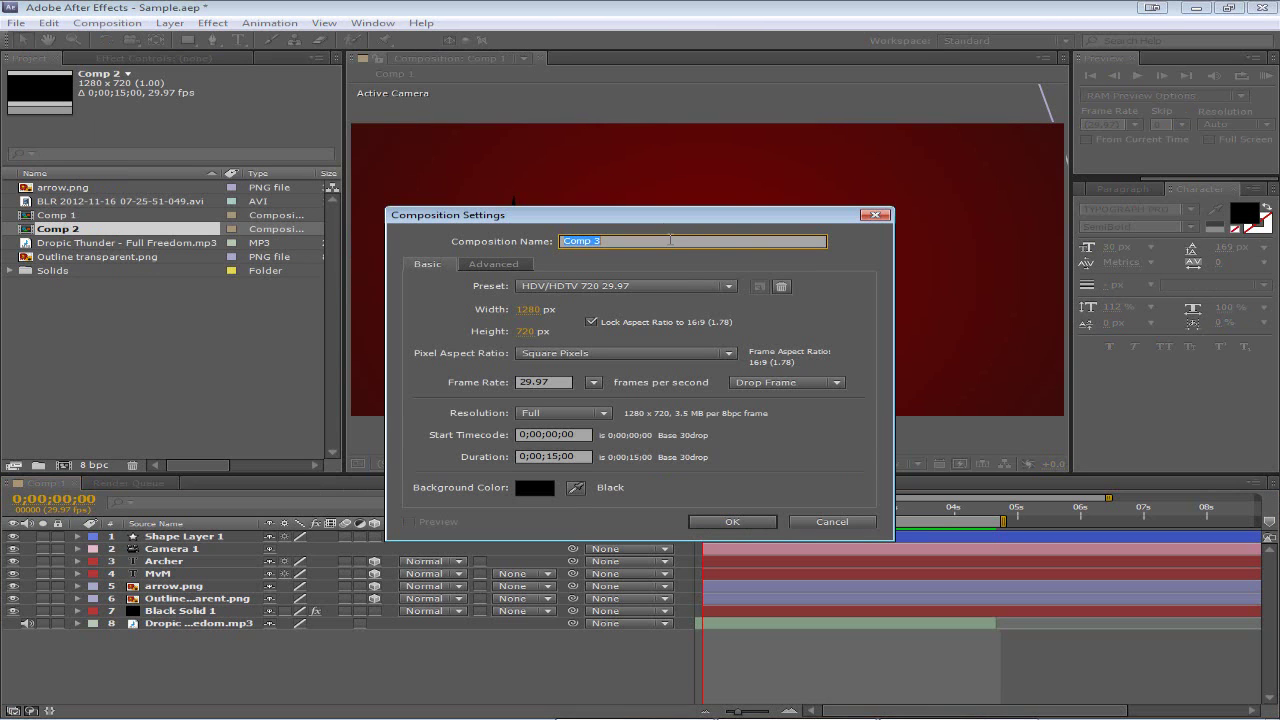
left_click(668, 290)
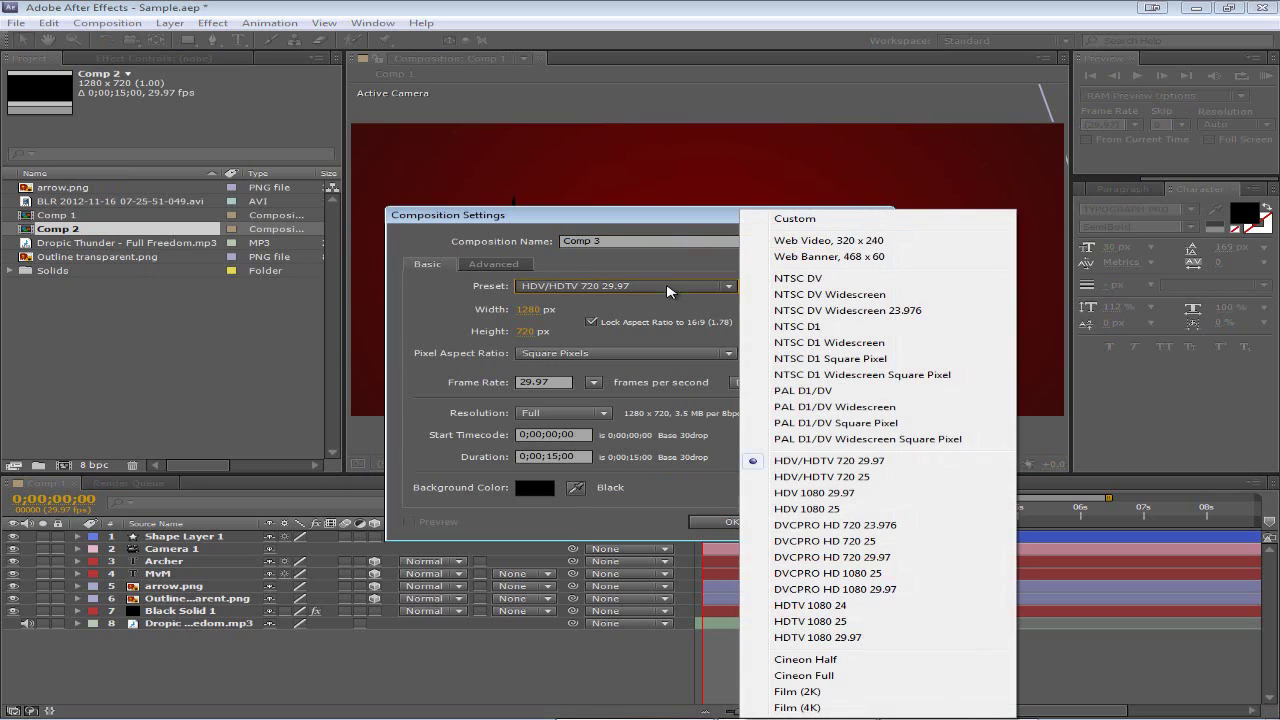
left_click(826, 467)
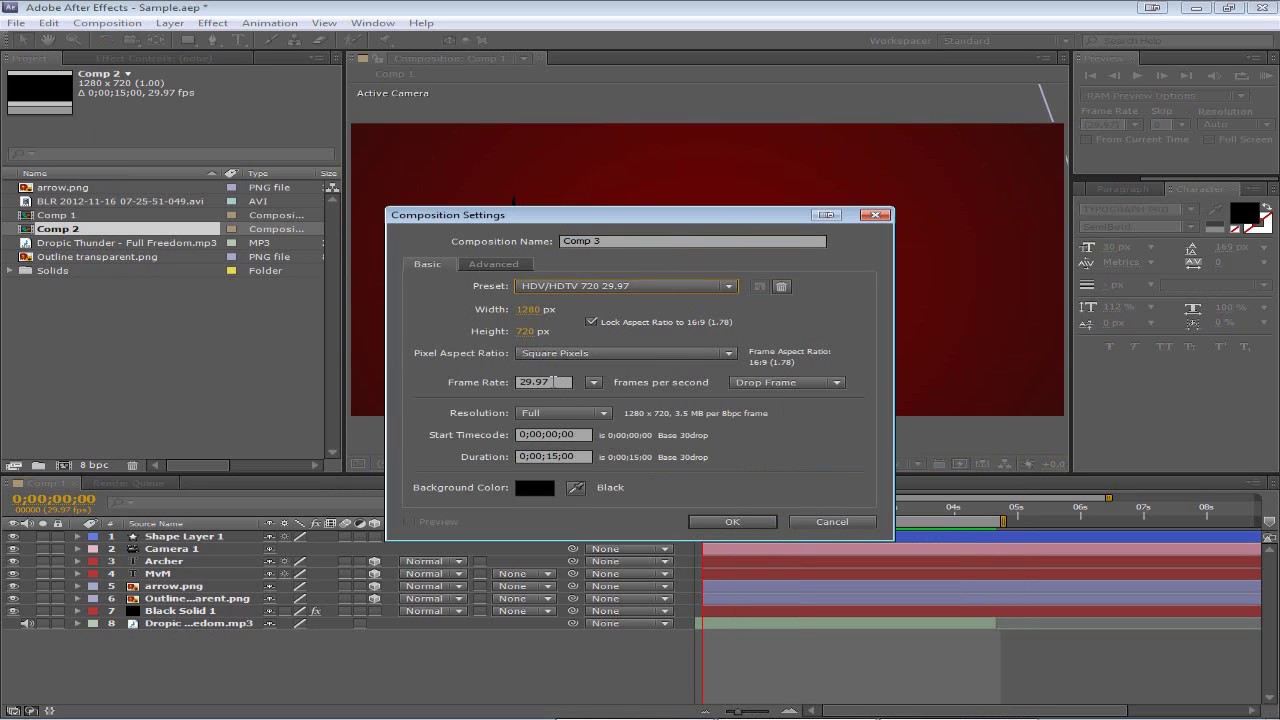
left_click(558, 381)
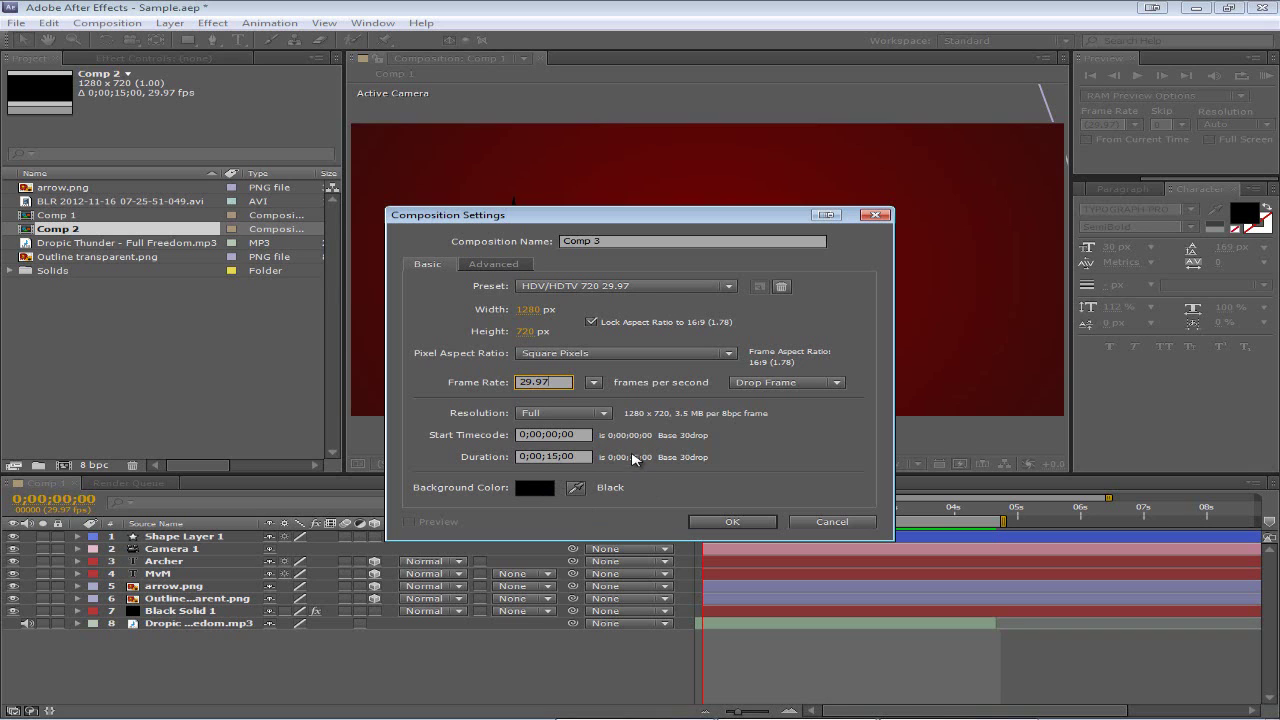
left_click(730, 522)
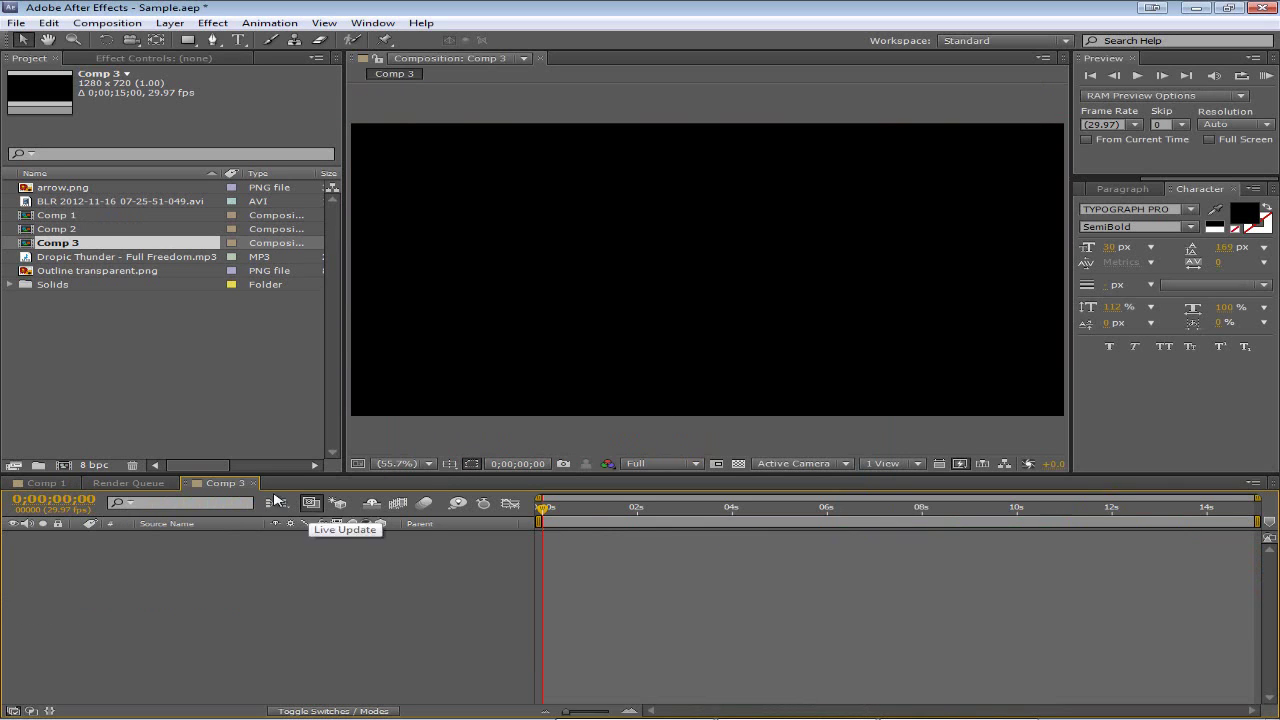
left_click_drag(200, 487, 130, 490)
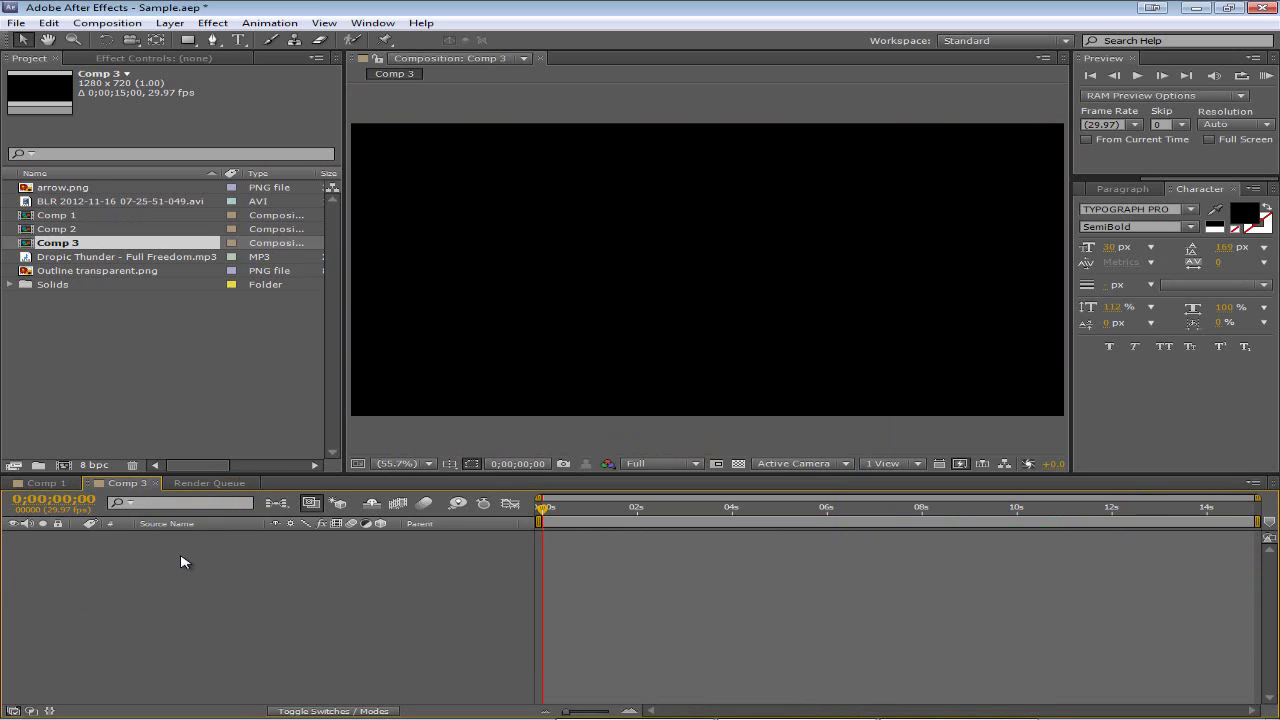
- Add a black solid at composition size to Comp 3, after a look at Comp 1 for reference
left_click(45, 483)
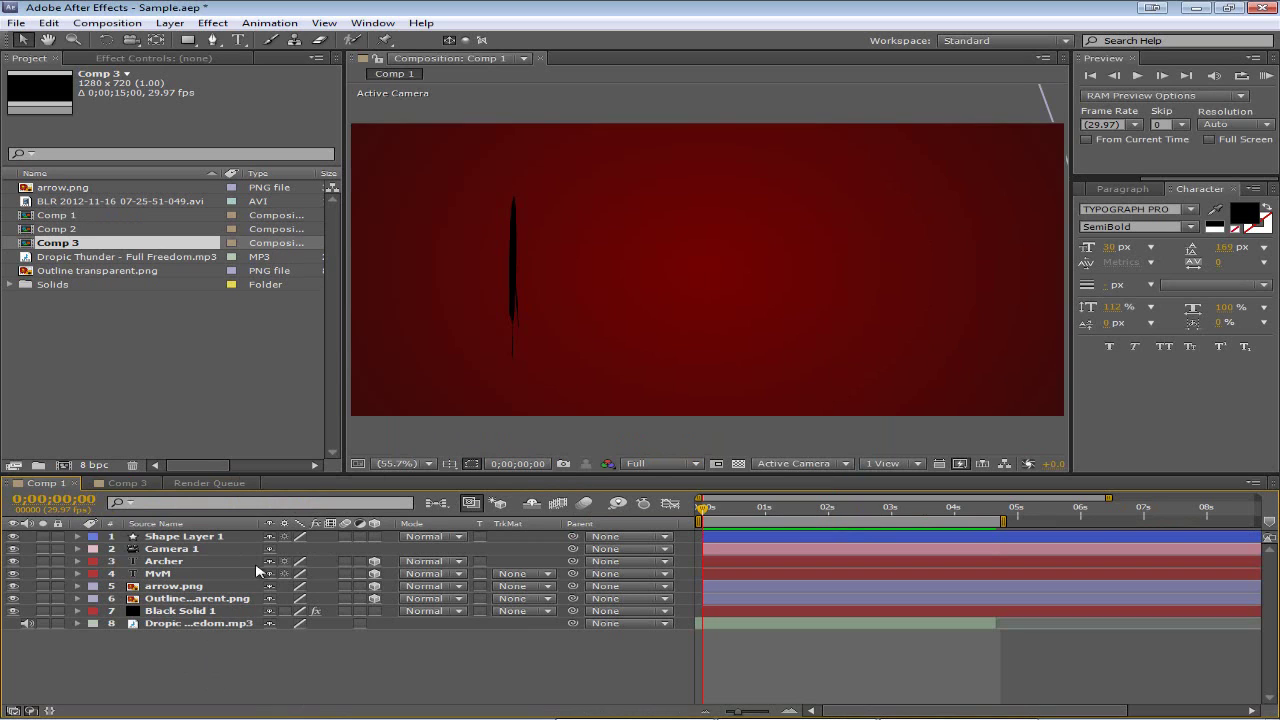
left_click(124, 484)
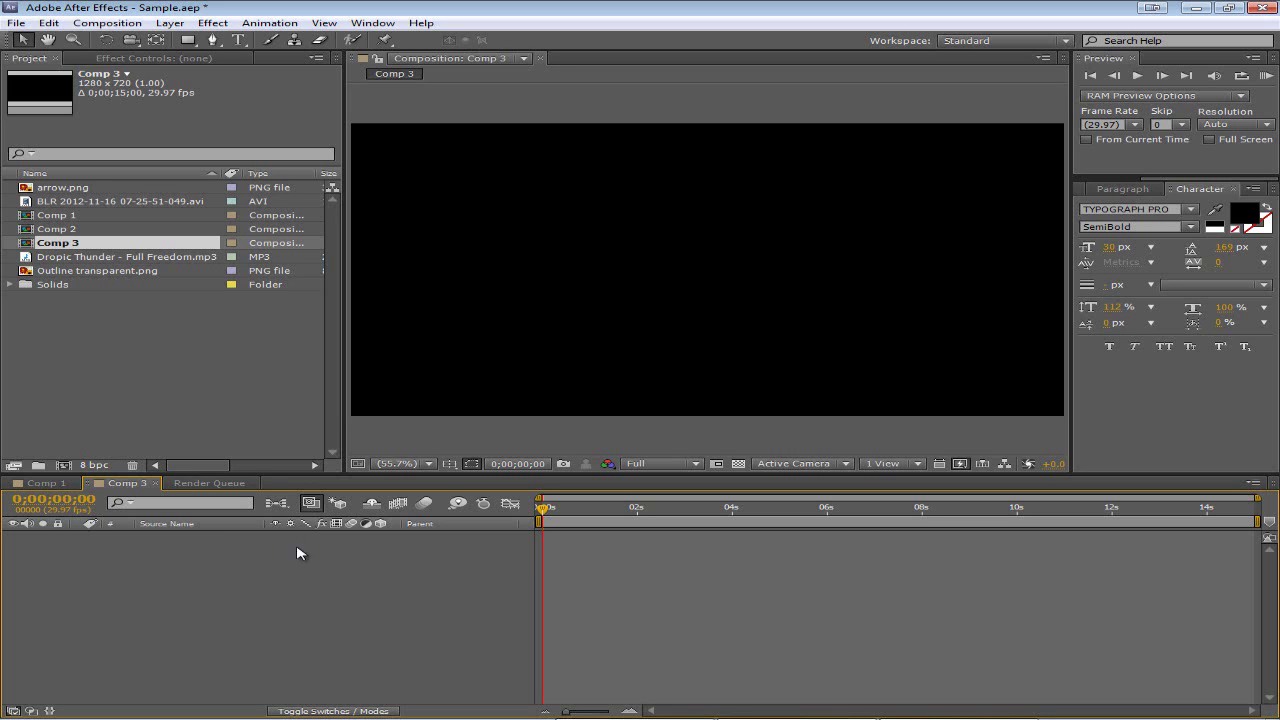
right_click(213, 575)
mouse_move(398, 432)
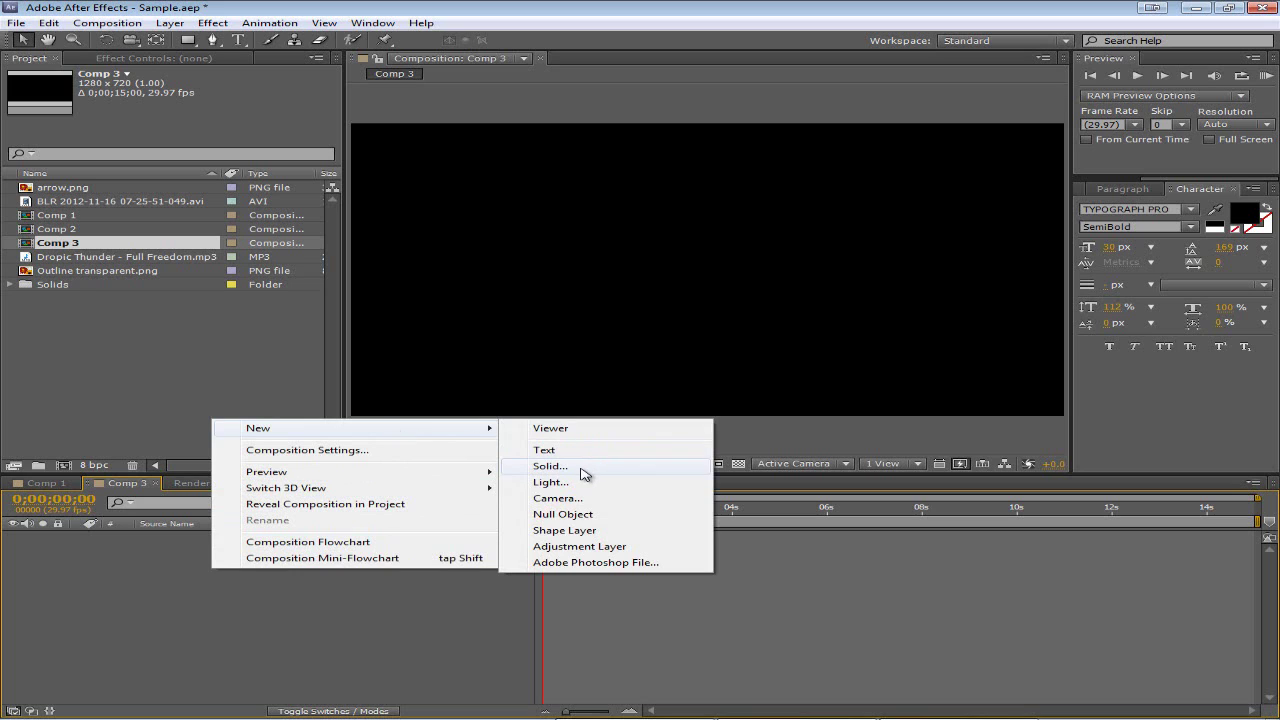
left_click(550, 466)
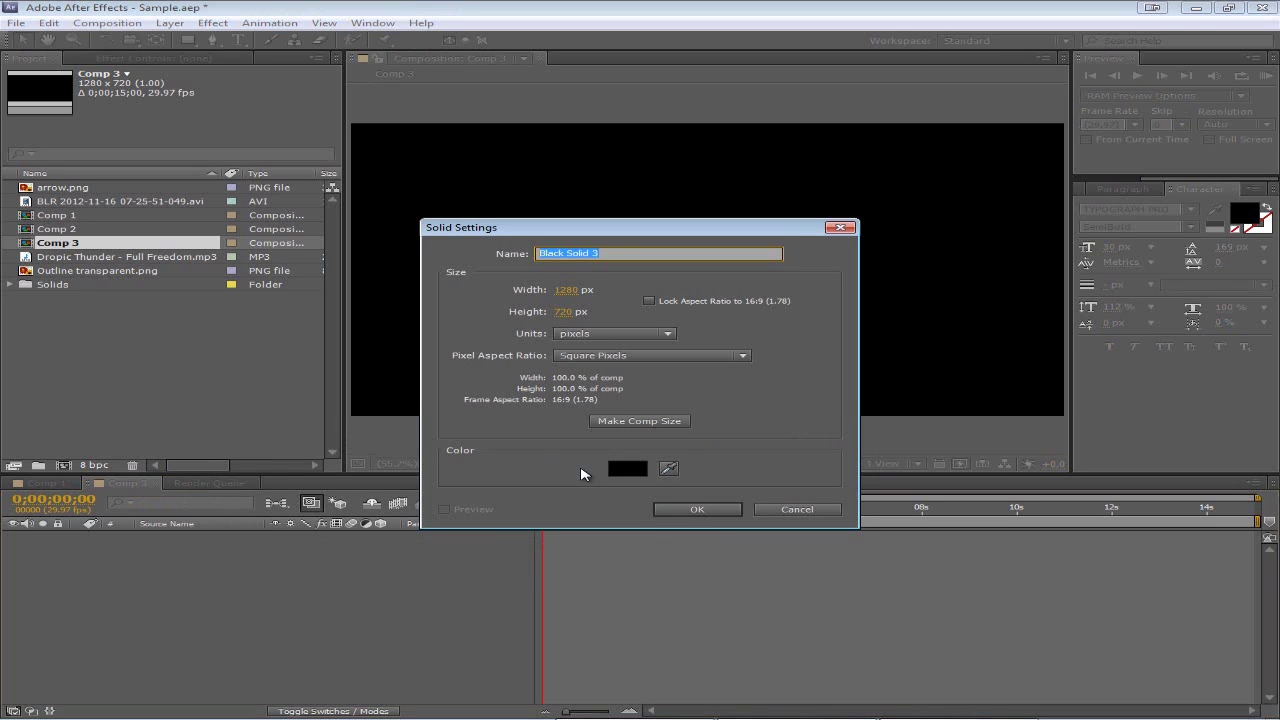
left_click(634, 421)
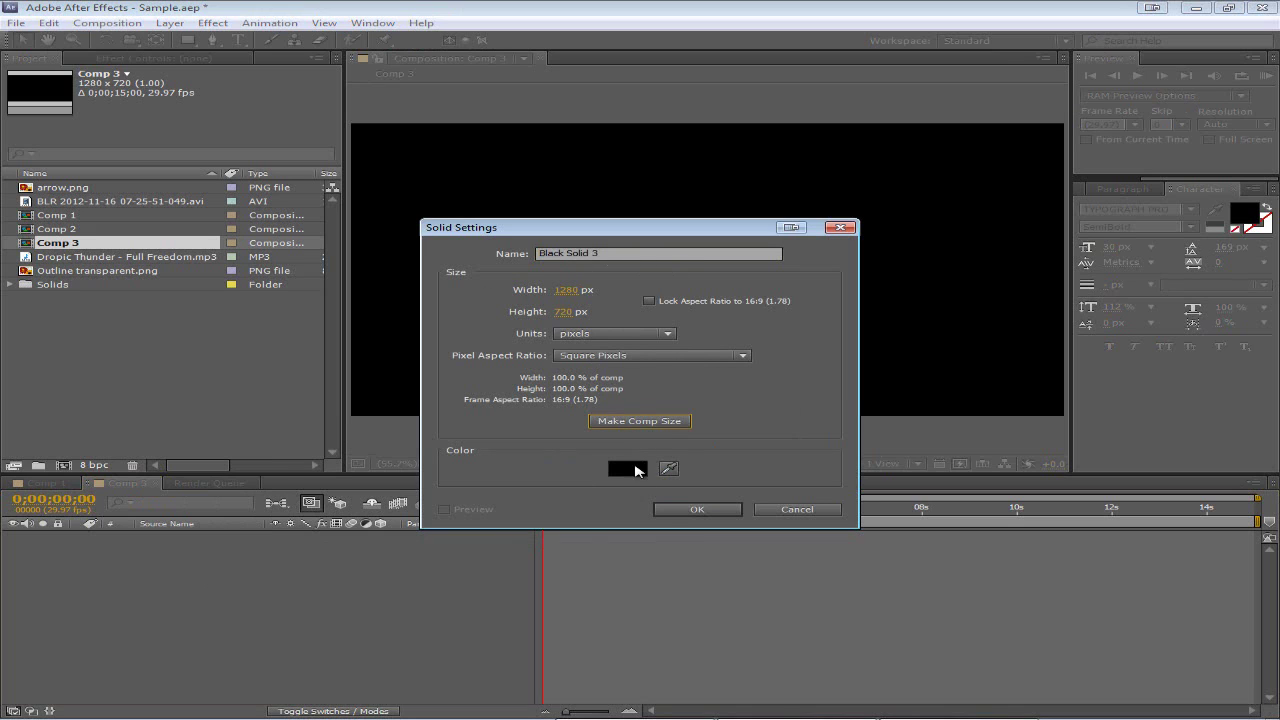
left_click(697, 511)
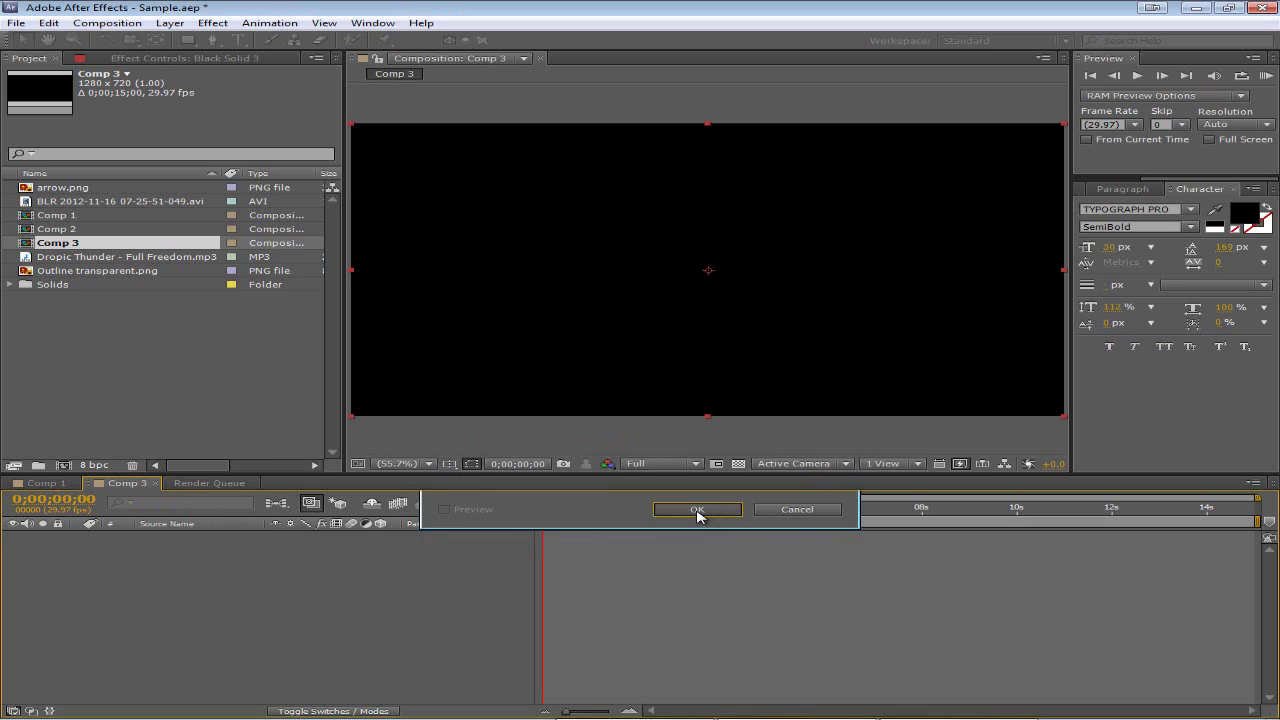
- Apply the Ramp effect to the black solid
left_click(213, 24)
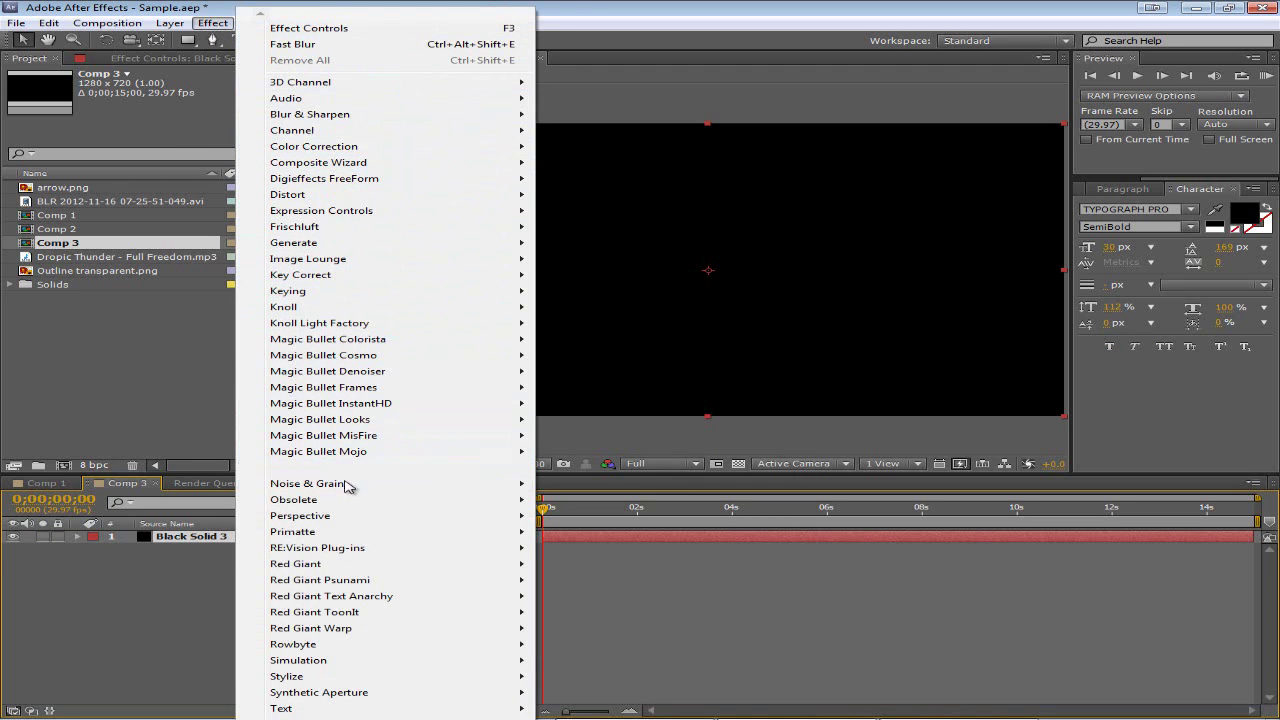
mouse_move(355, 490)
scroll(390, 600, "down", 2)
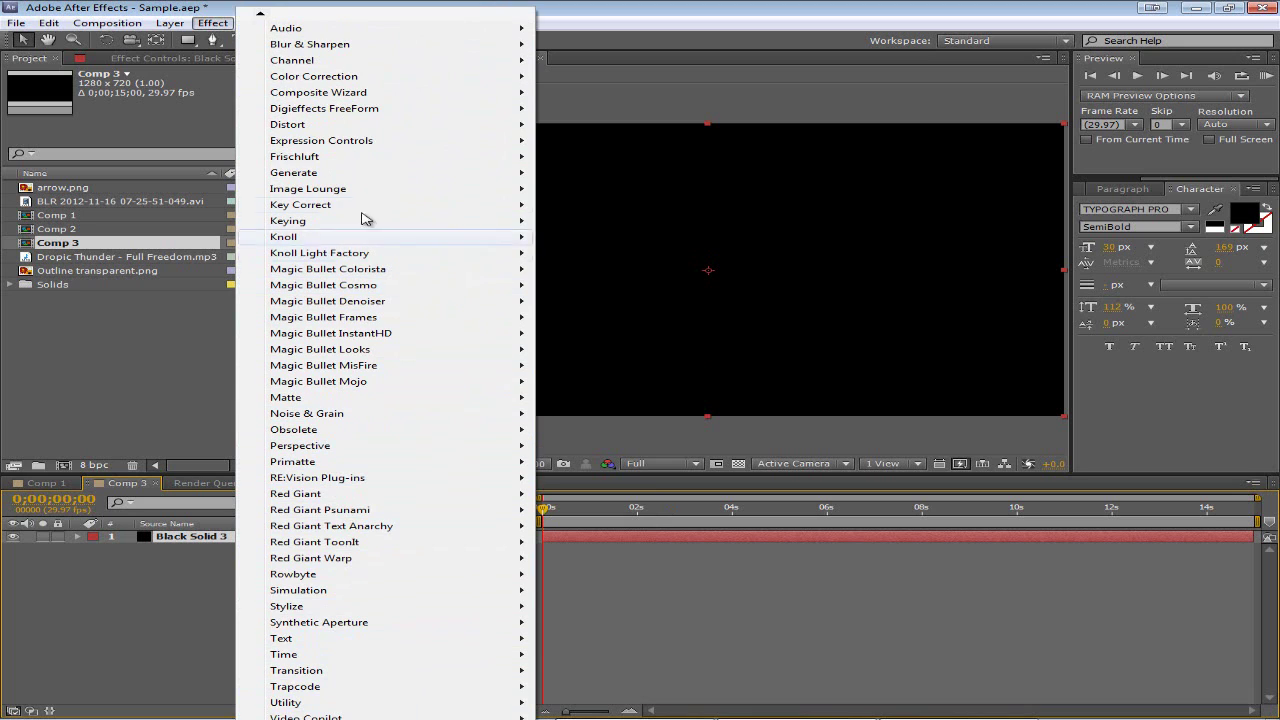
mouse_move(370, 176)
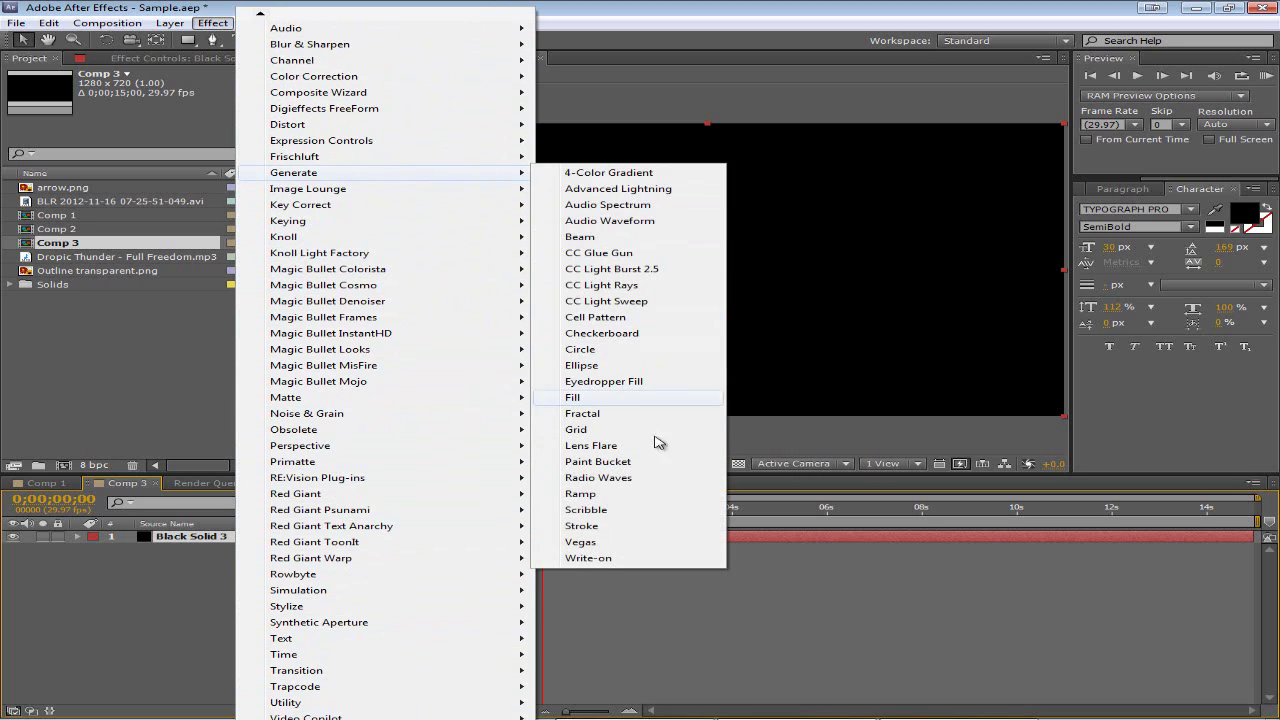
left_click(624, 494)
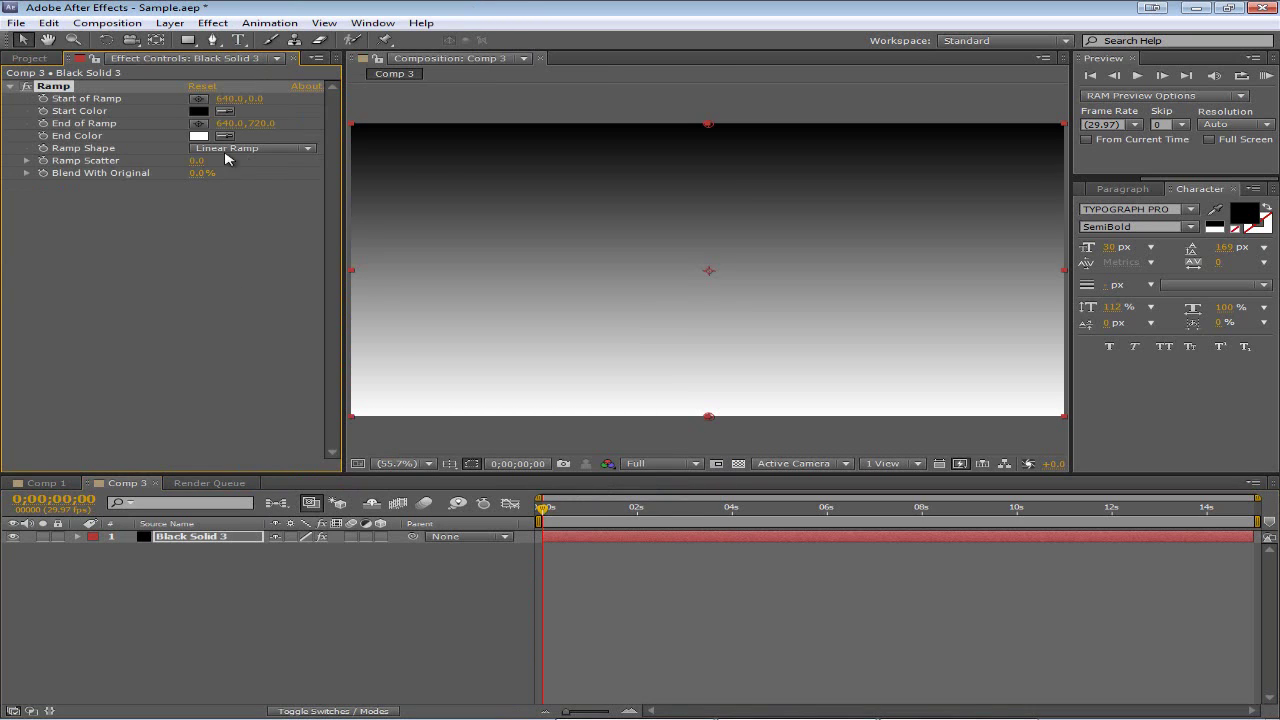
- Set the Ramp's start colour to a dark red and its end colour to the brighter red A10D0D
left_click(204, 112)
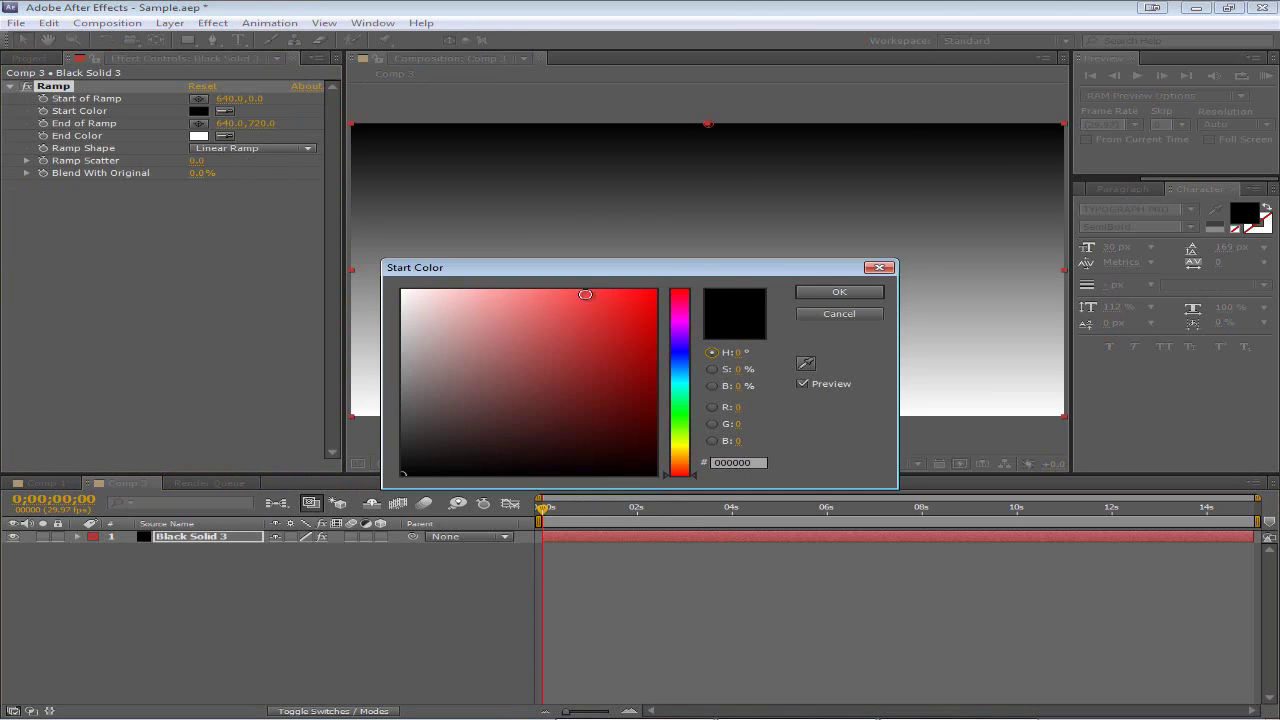
left_click_drag(583, 275, 422, 231)
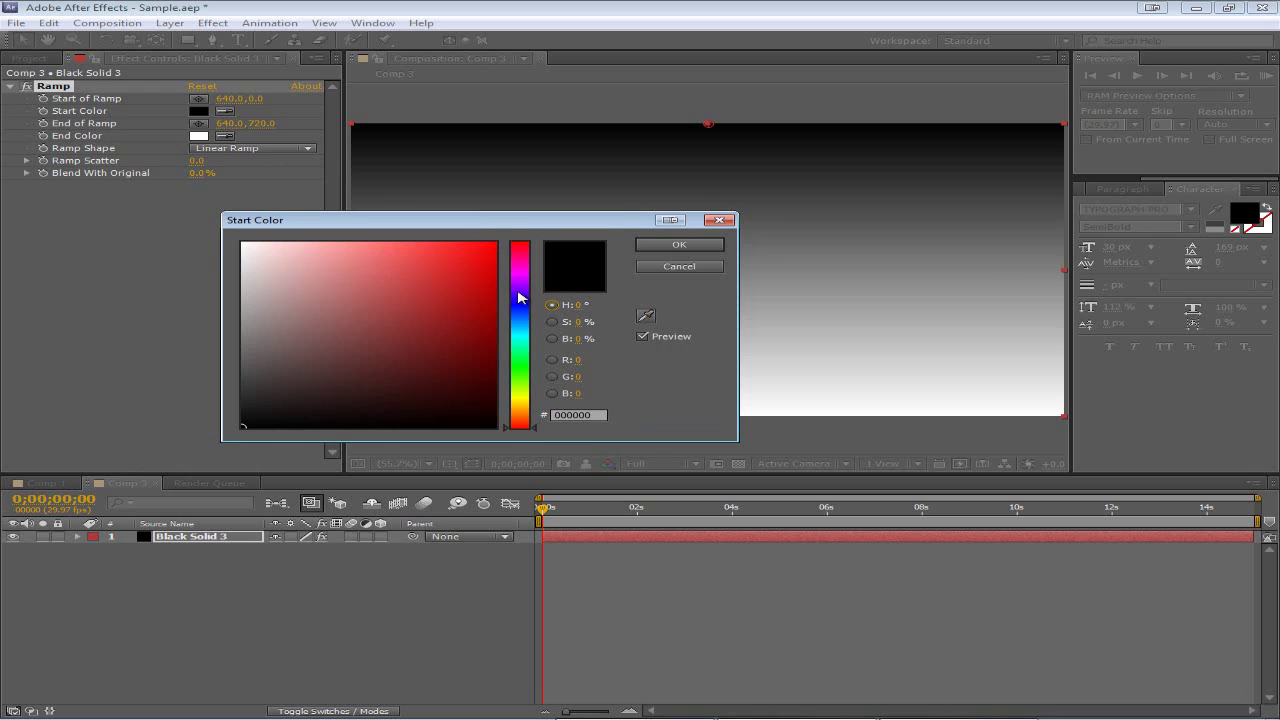
left_click(477, 334)
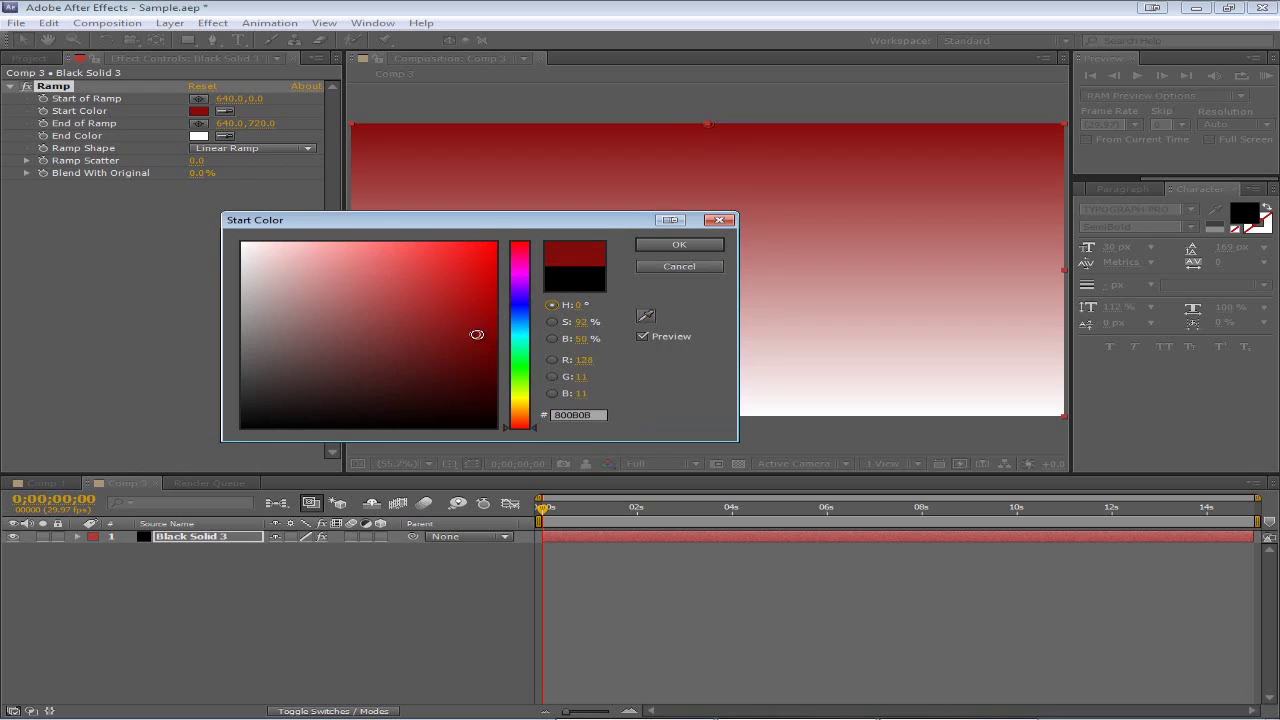
left_click(679, 244)
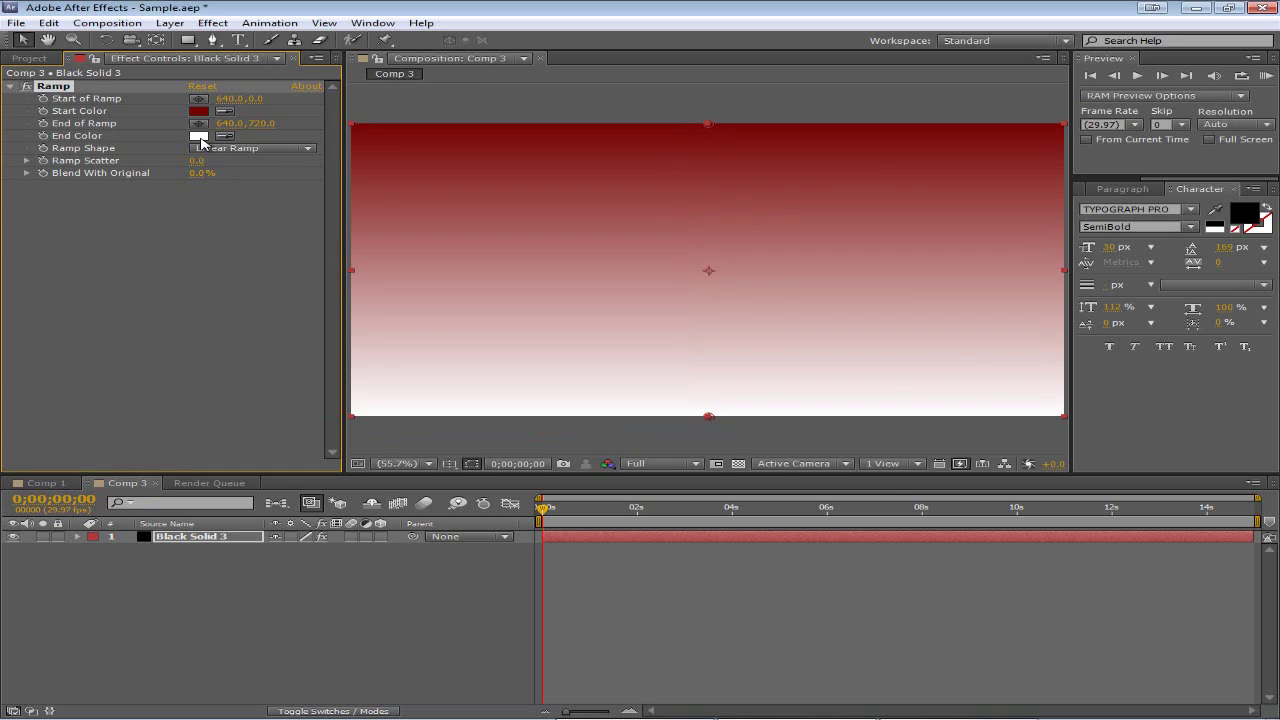
left_click(198, 135)
left_click_drag(609, 352, 634, 360)
left_click(839, 291)
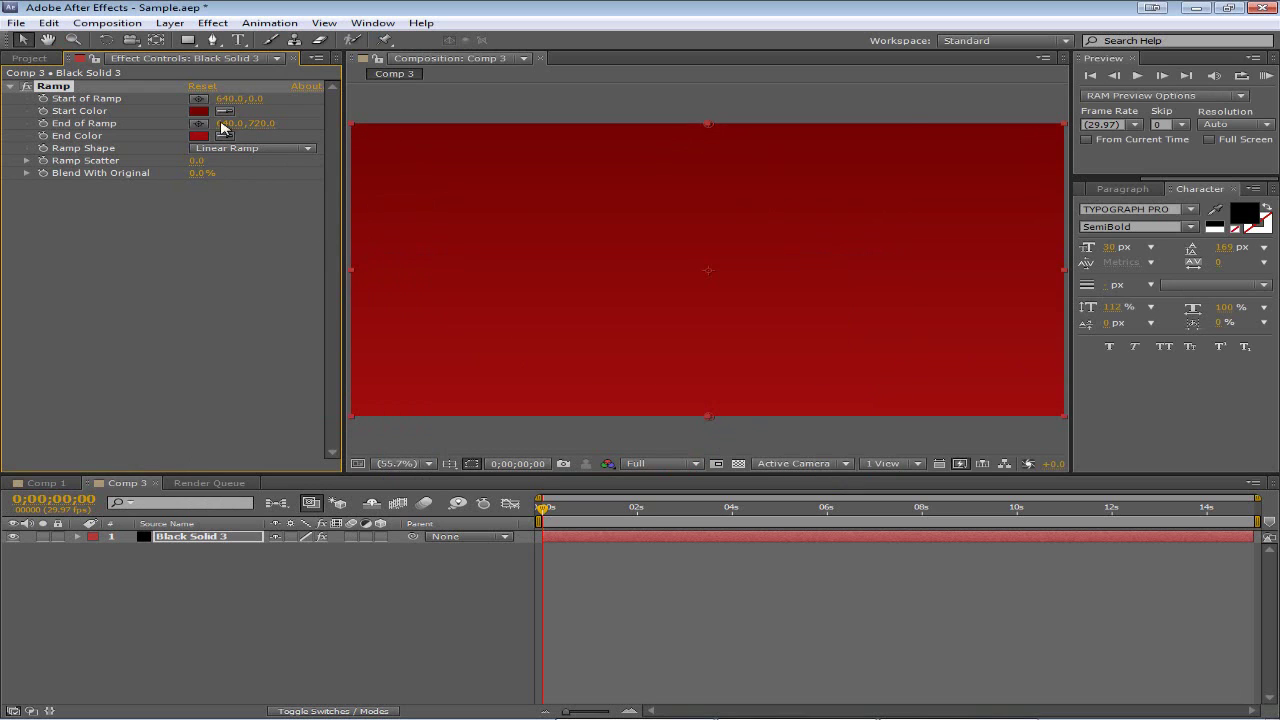
- Change the ramp shape to Radial Ramp and move the start of the ramp to the centre of the frame
left_click(247, 150)
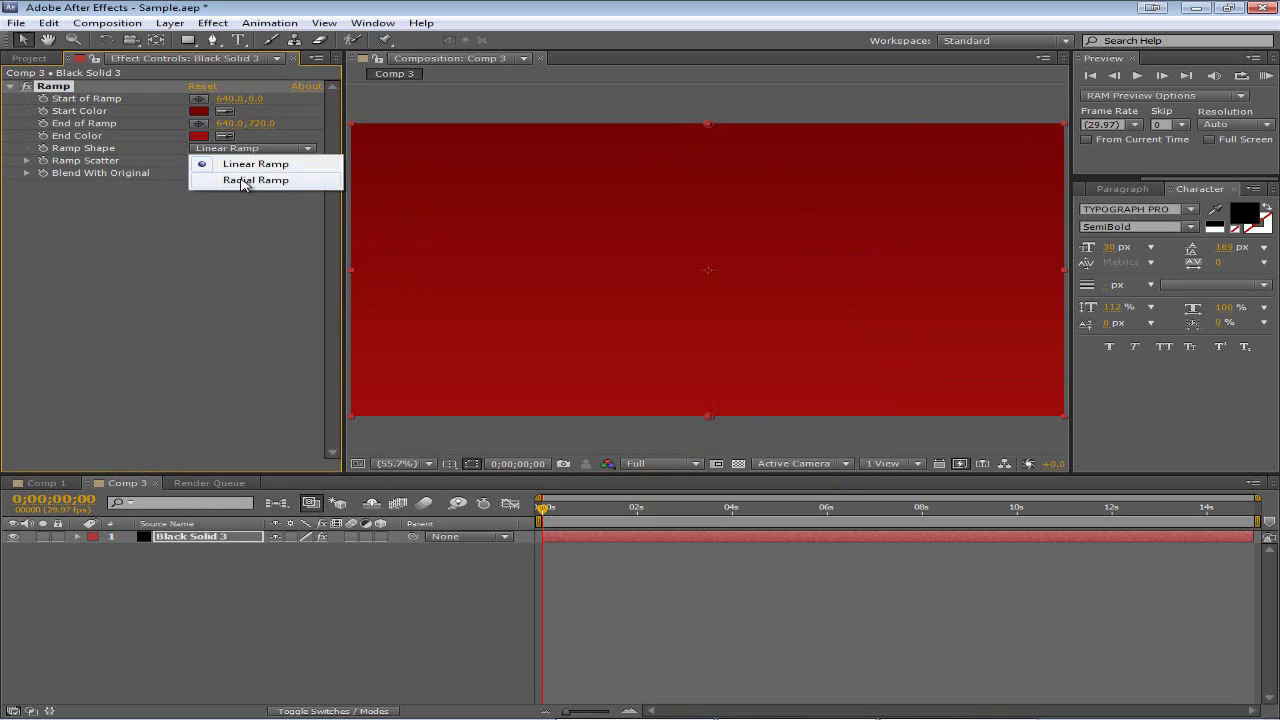
left_click(243, 178)
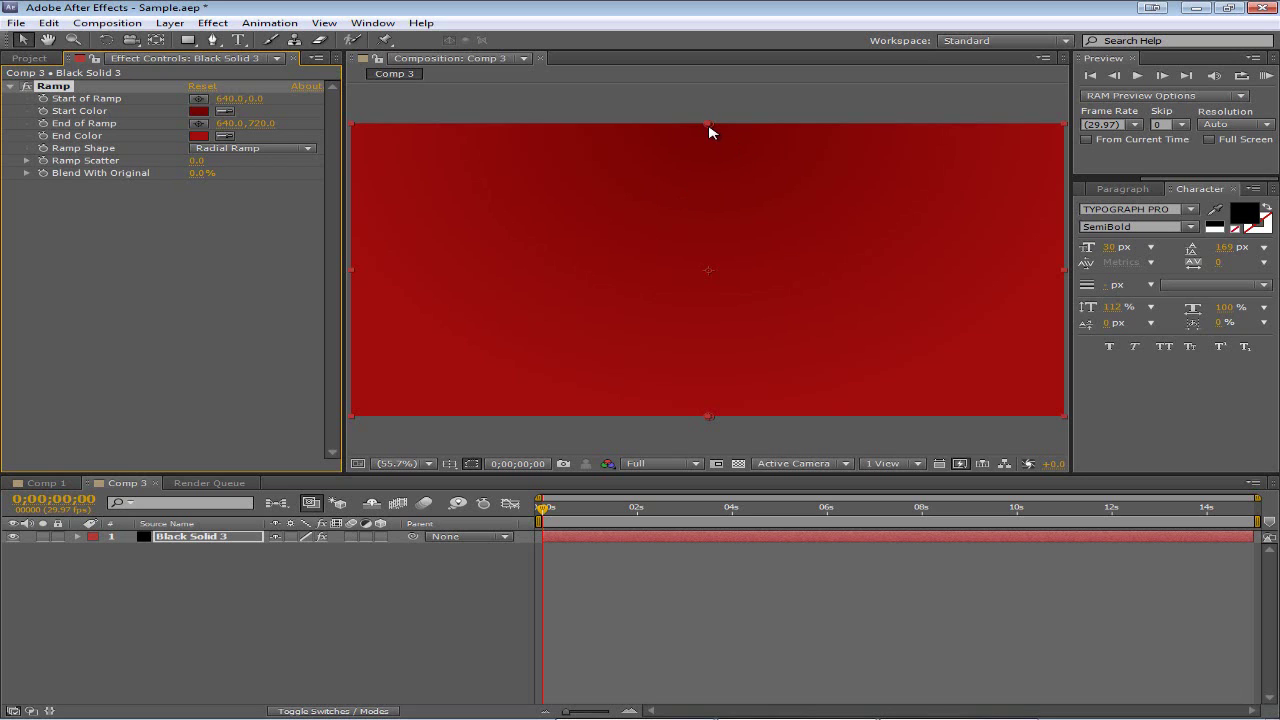
left_click_drag(708, 128, 709, 280)
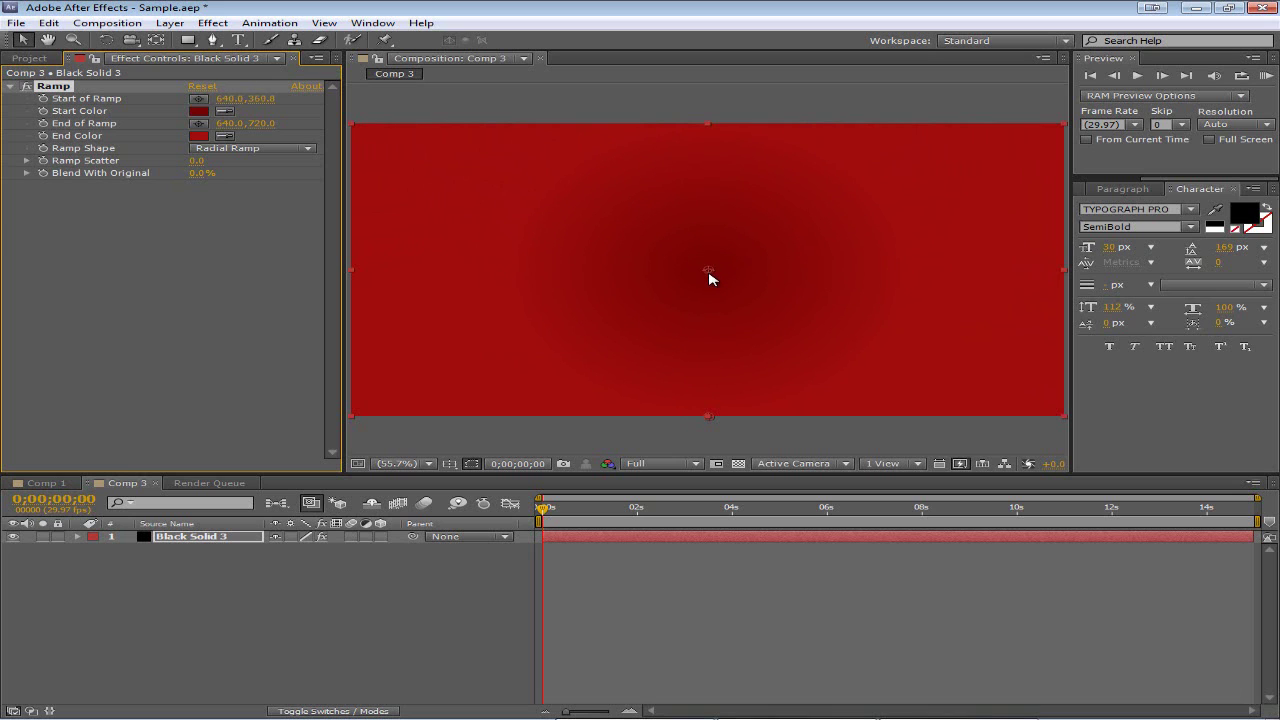
- Using Comp 1's background as reference, set the Ramp's end colour to a darker red and its start colour to 870808
left_click(45, 483)
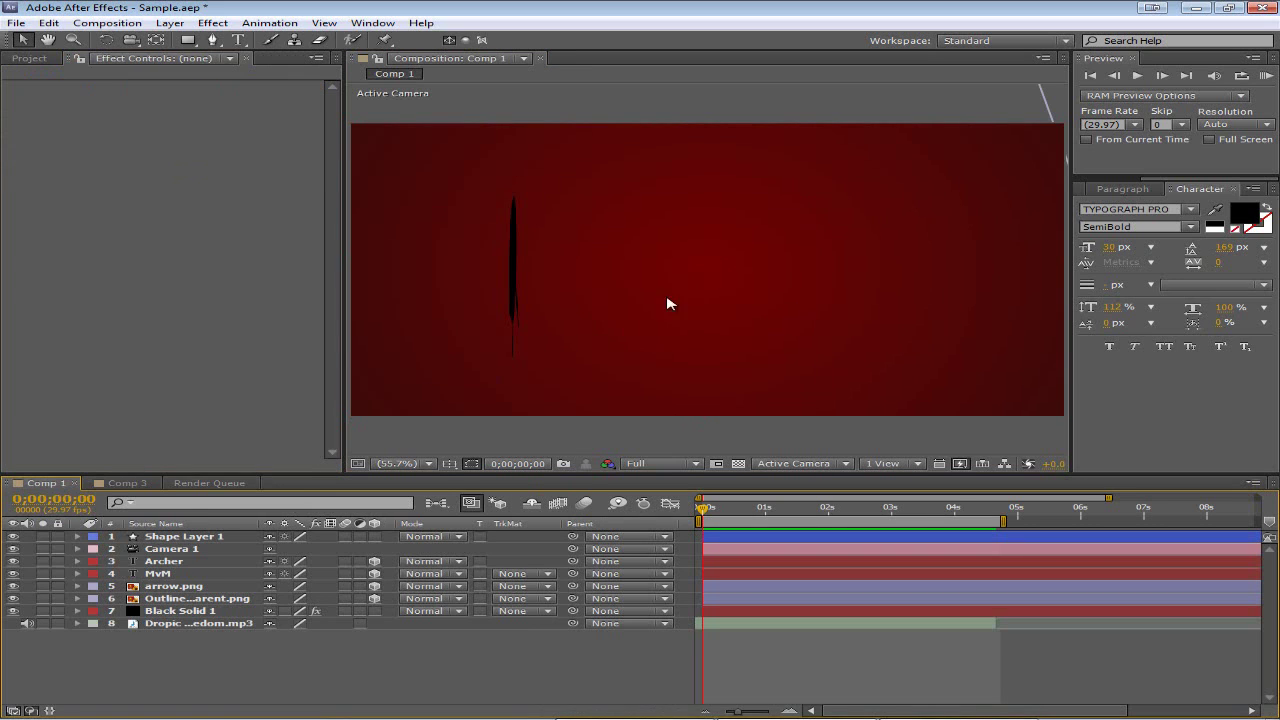
left_click(122, 484)
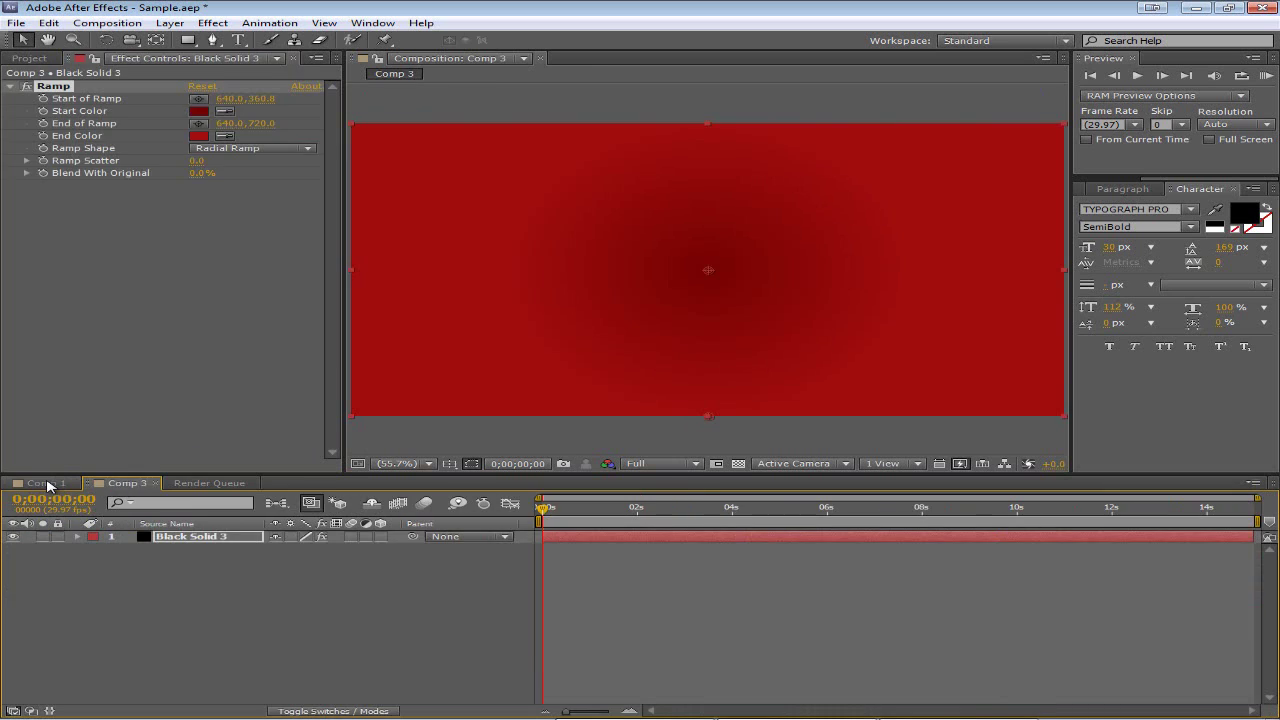
left_click(47, 486)
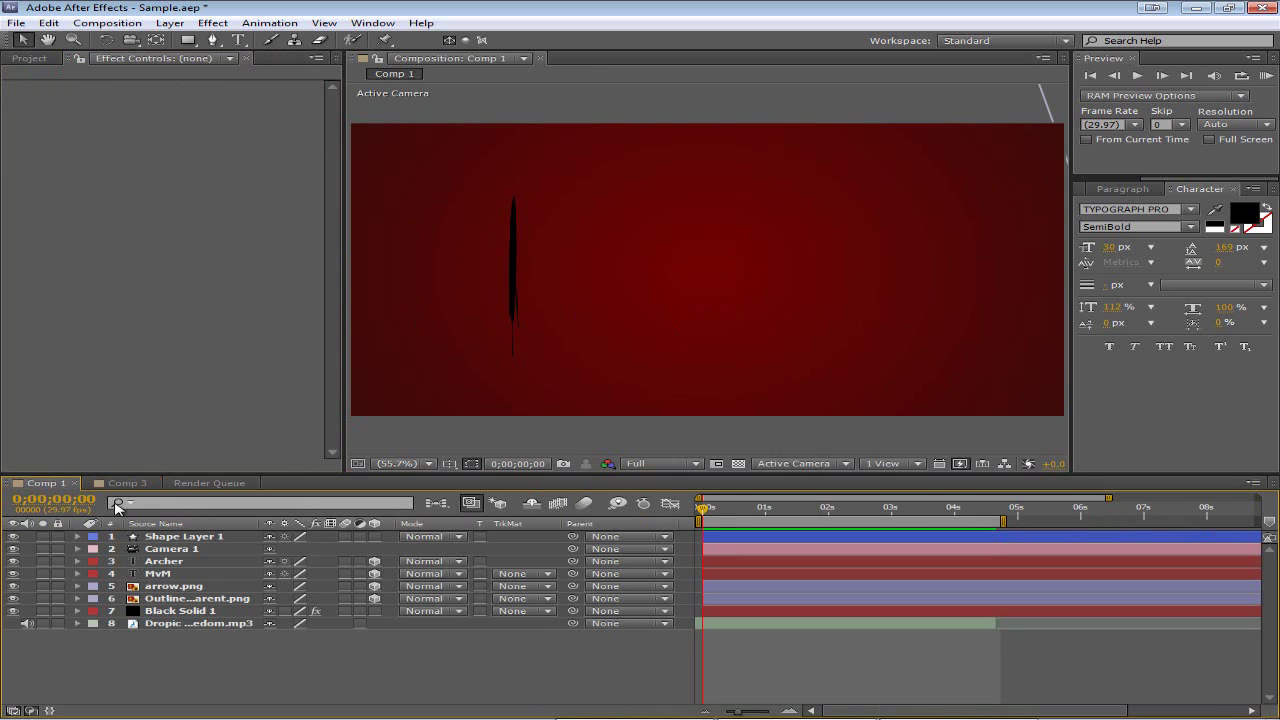
left_click(122, 484)
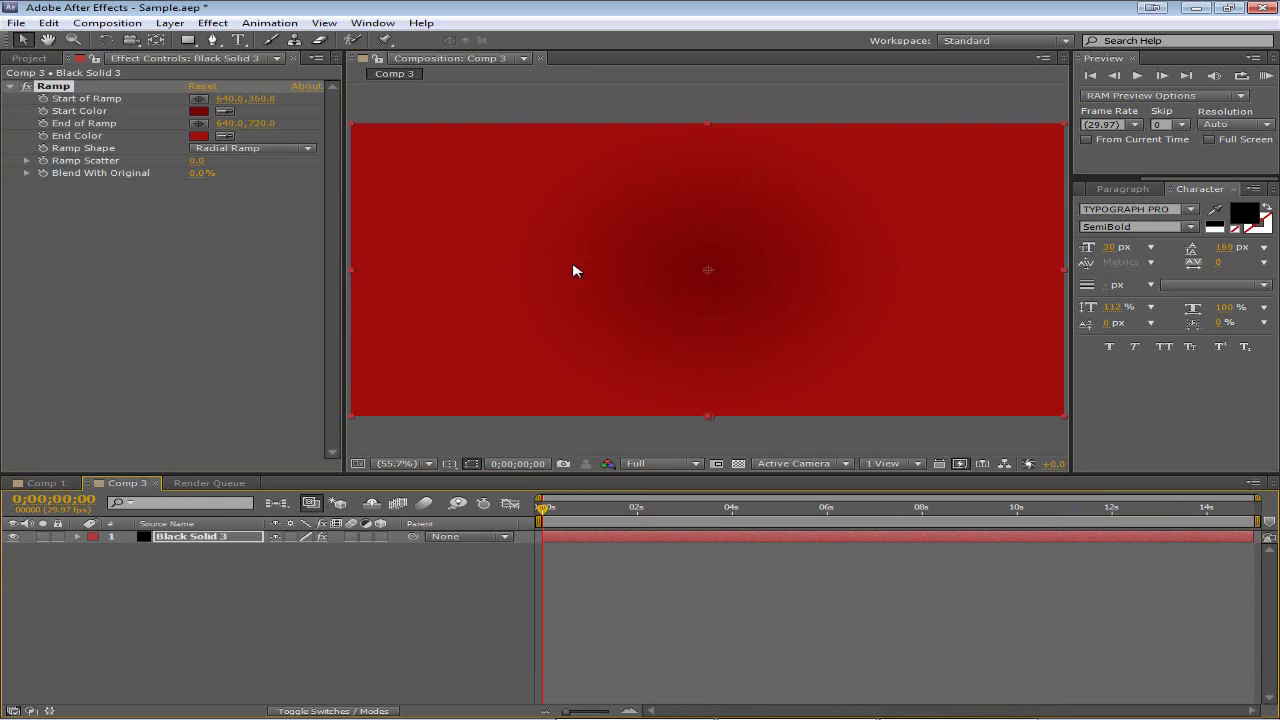
left_click(199, 135)
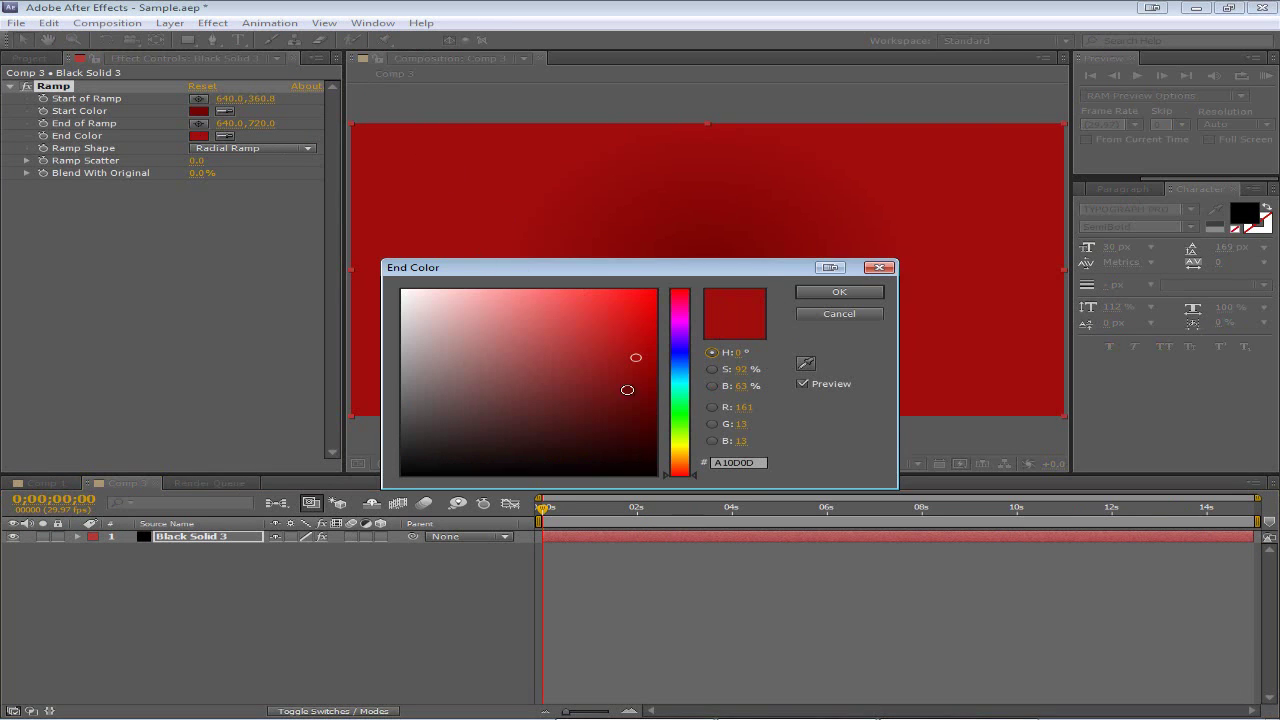
mouse_move(640, 365)
left_mouse_down()
mouse_move(647, 404)
mouse_move(654, 380)
mouse_move(674, 423)
mouse_move(677, 478)
left_mouse_up()
left_click(839, 291)
left_click(199, 110)
left_click(641, 350)
left_click_drag(641, 350, 640, 376)
left_click(839, 292)
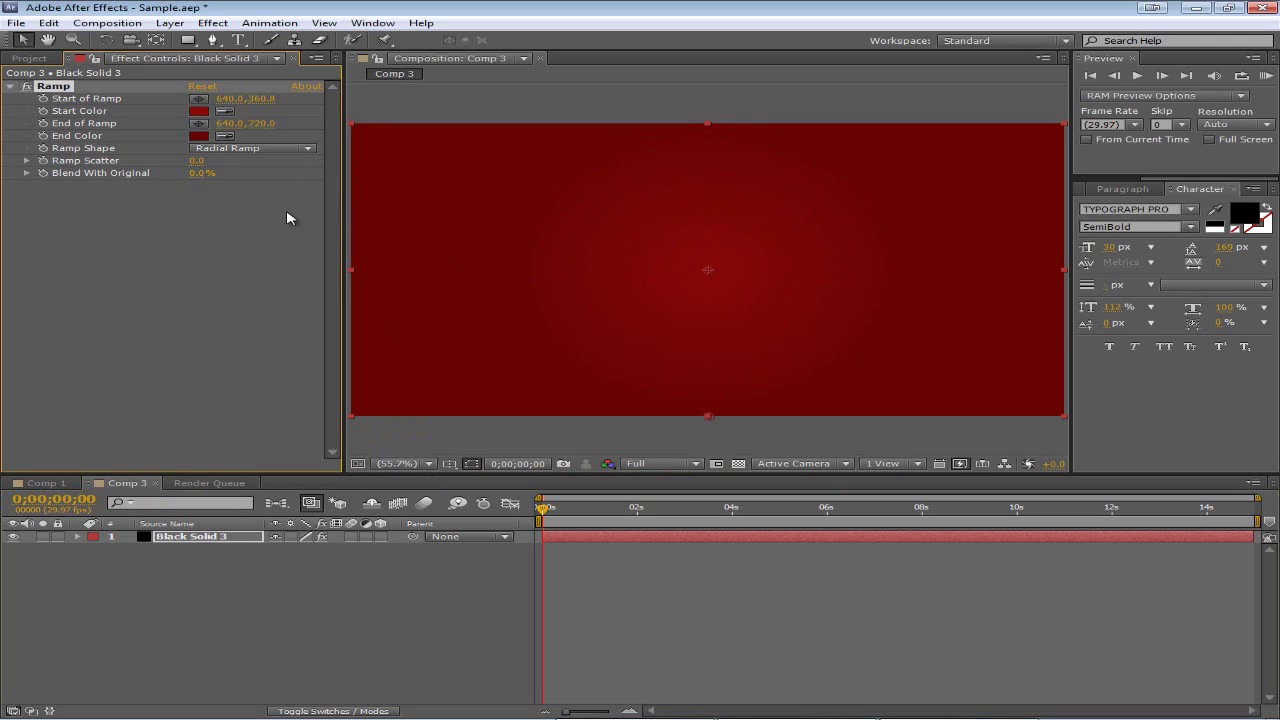
- Extend the end of the ramp to 640, 1019 and compare the gradient with Comp 1
left_click_drag(262, 123, 340, 132)
left_click(46, 483)
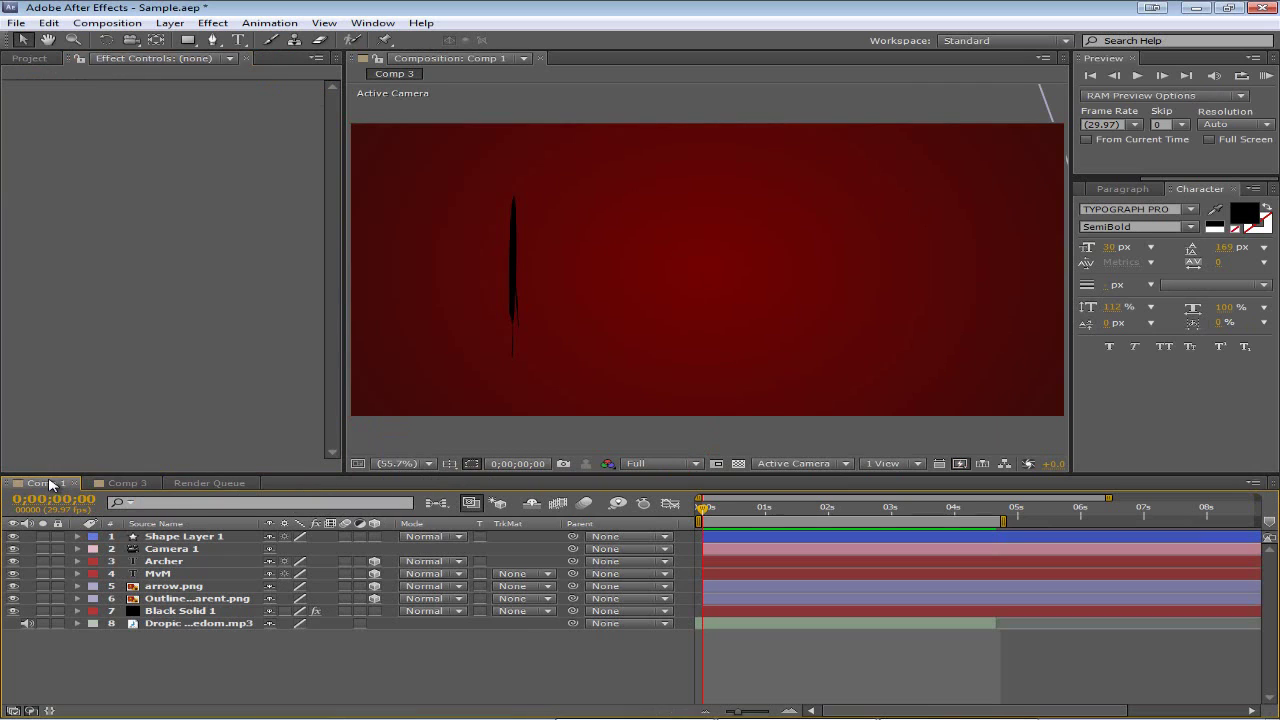
left_click(127, 483)
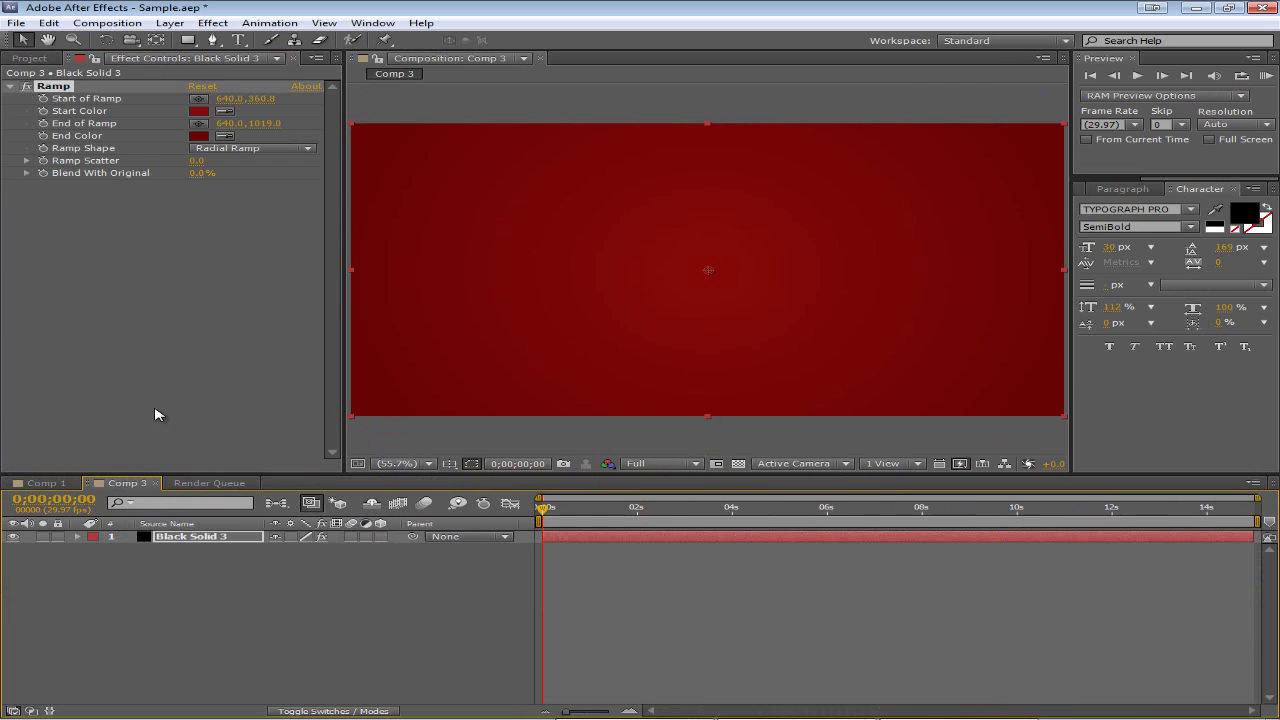
- Darken the Ramp's end colour to 480404
left_click(199, 135)
left_click_drag(646, 402, 643, 423)
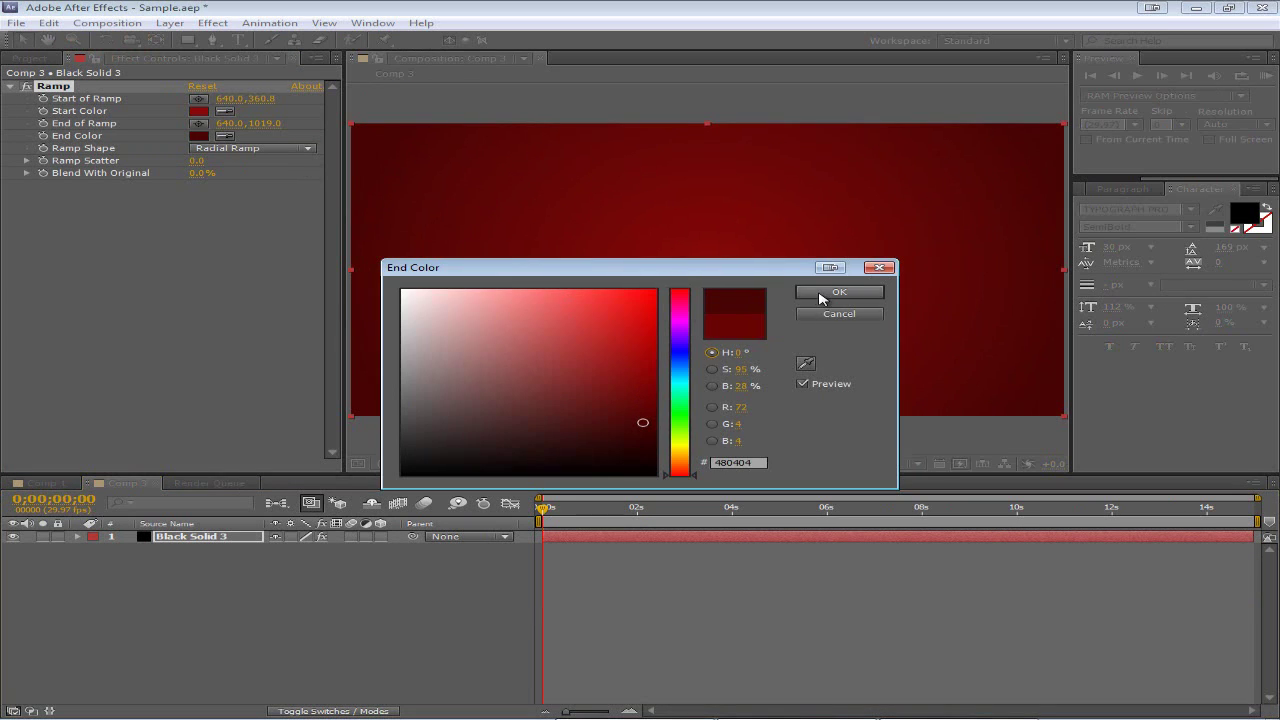
left_click(820, 293)
- Darken the Ramp's start colour slightly, compare the gradient with Comp 1's background, and deselect the solid in Comp 3
left_click(203, 111)
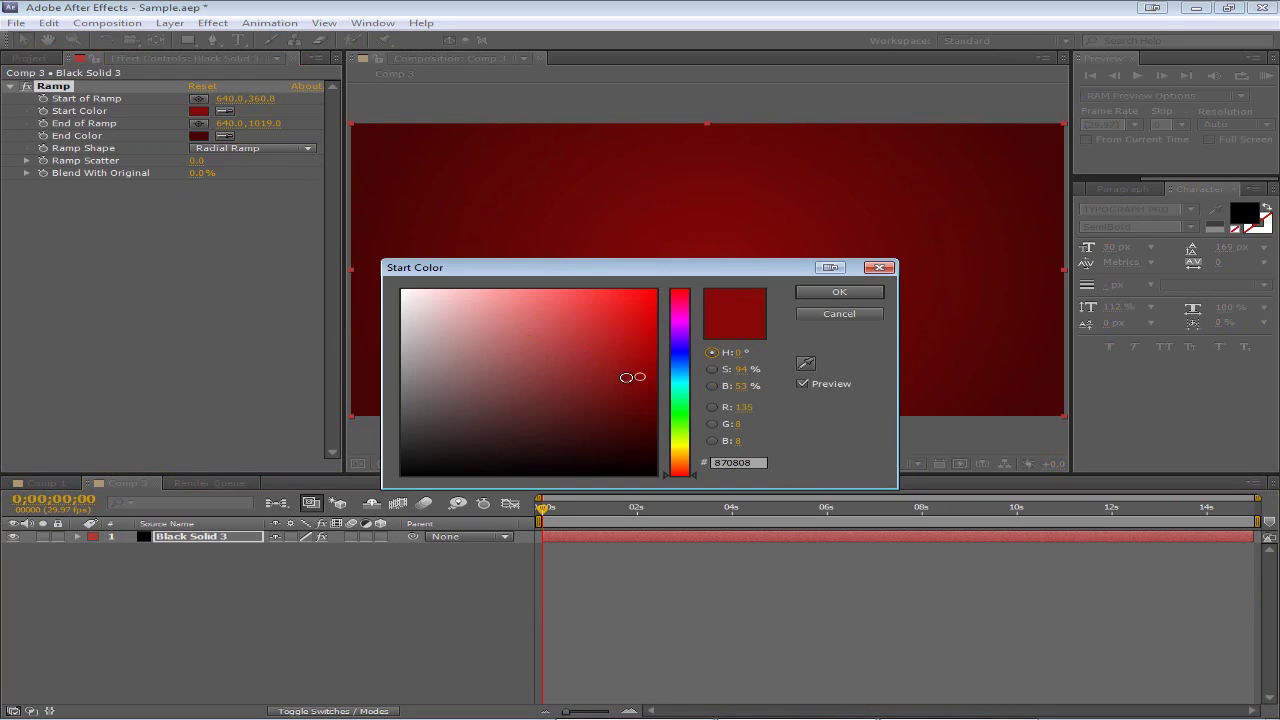
left_click_drag(639, 377, 645, 380)
left_click(839, 292)
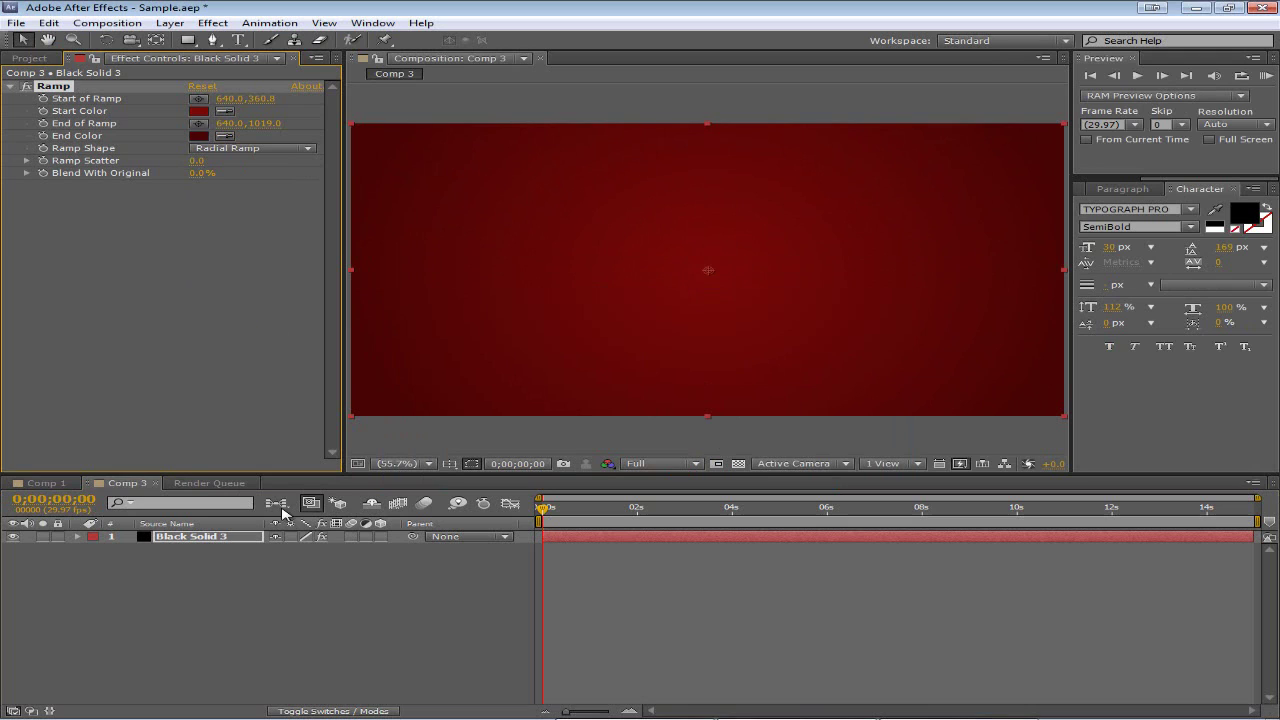
left_click(46, 484)
left_click(127, 483)
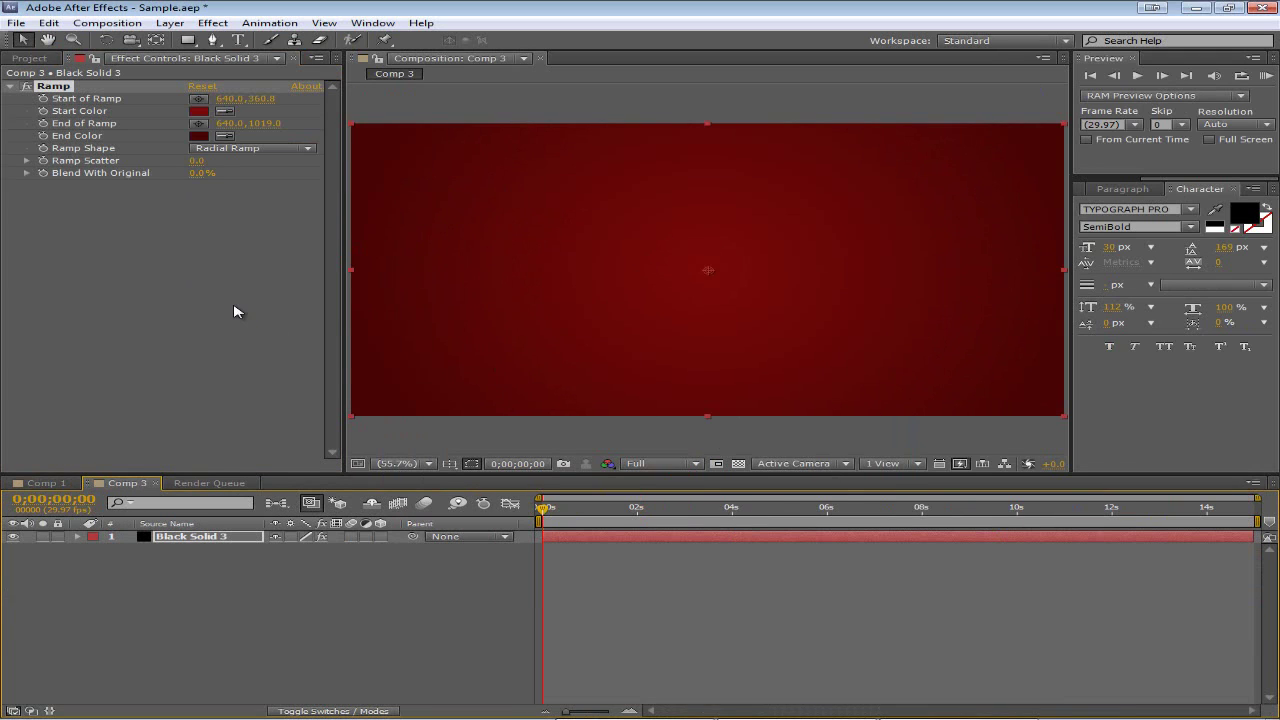
left_click(226, 575)
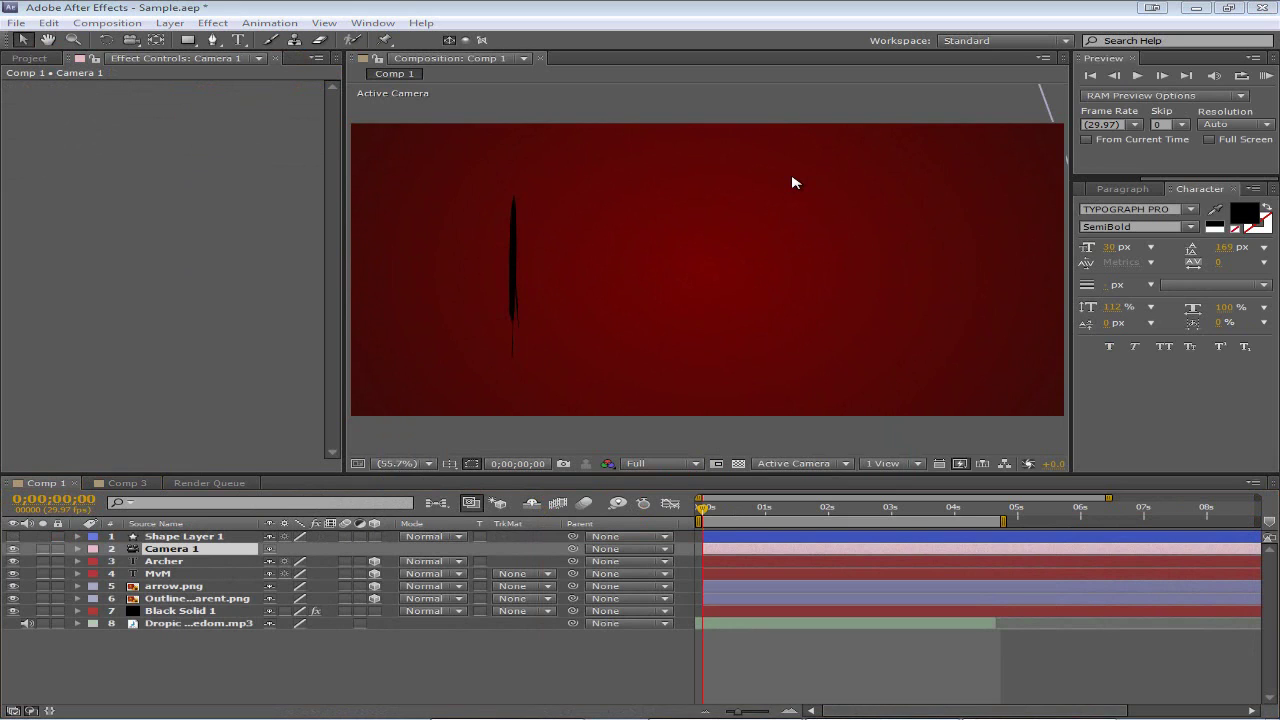
- Scrub Comp 1 to 0;00;01;23, then switch to Photoshop and view Outline of easel.jpg and arrow.png as the source artwork
left_click_drag(705, 510, 819, 530)
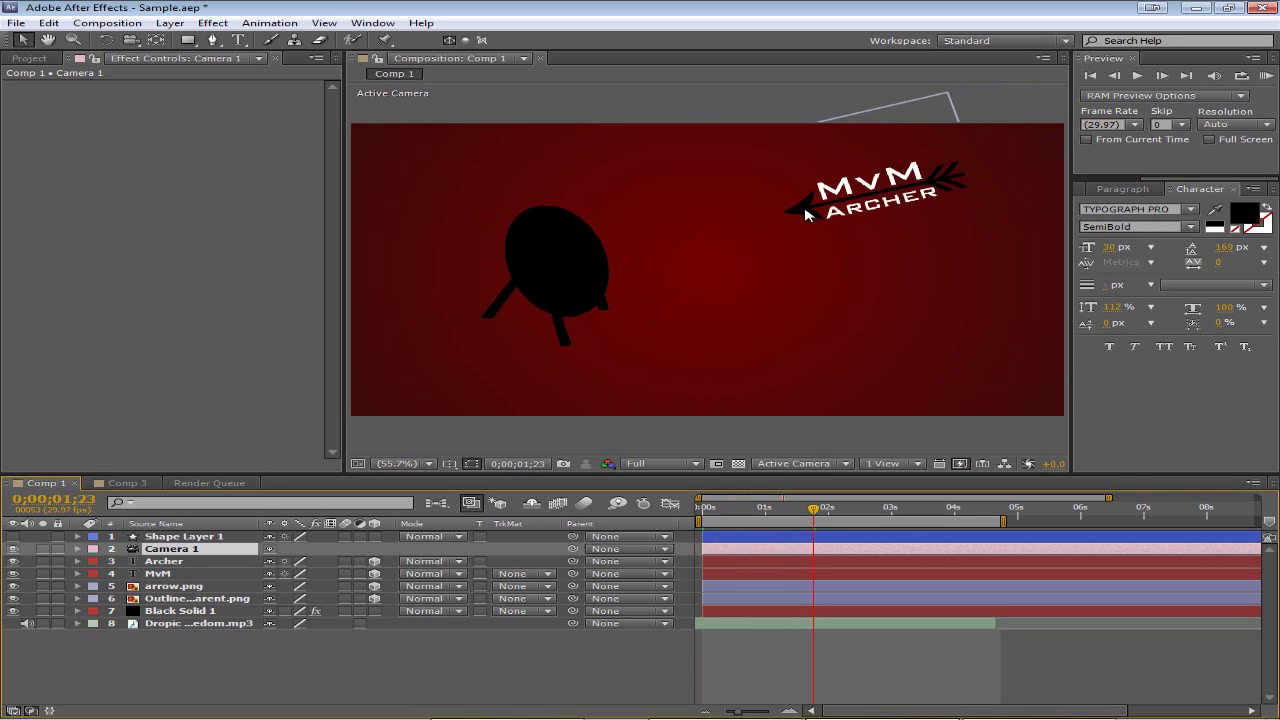
key("alt+Tab")
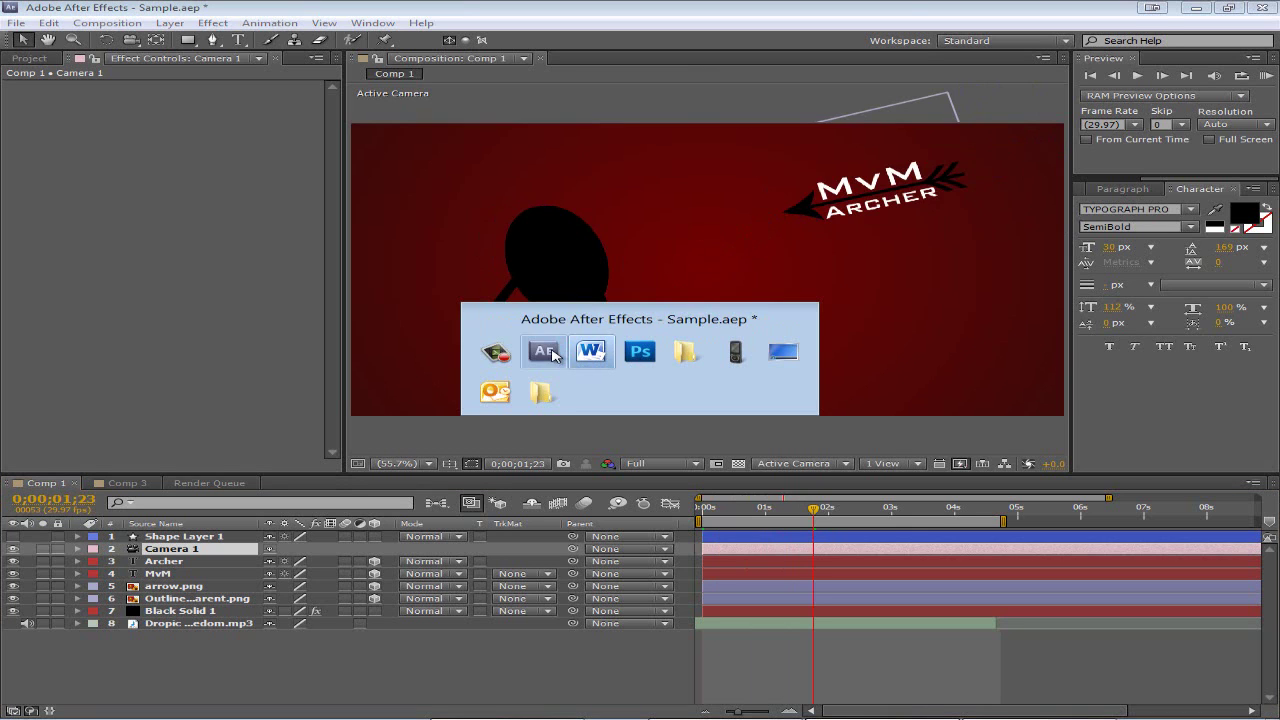
left_click(624, 360)
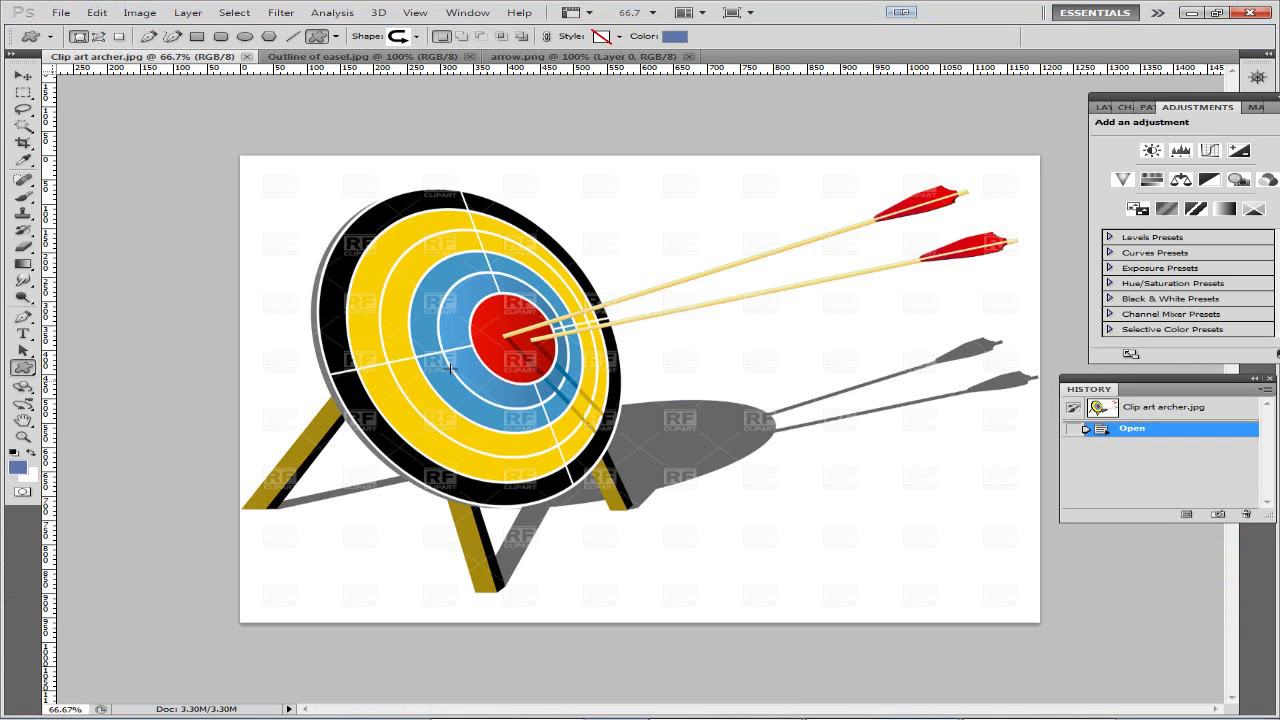
left_click(362, 56)
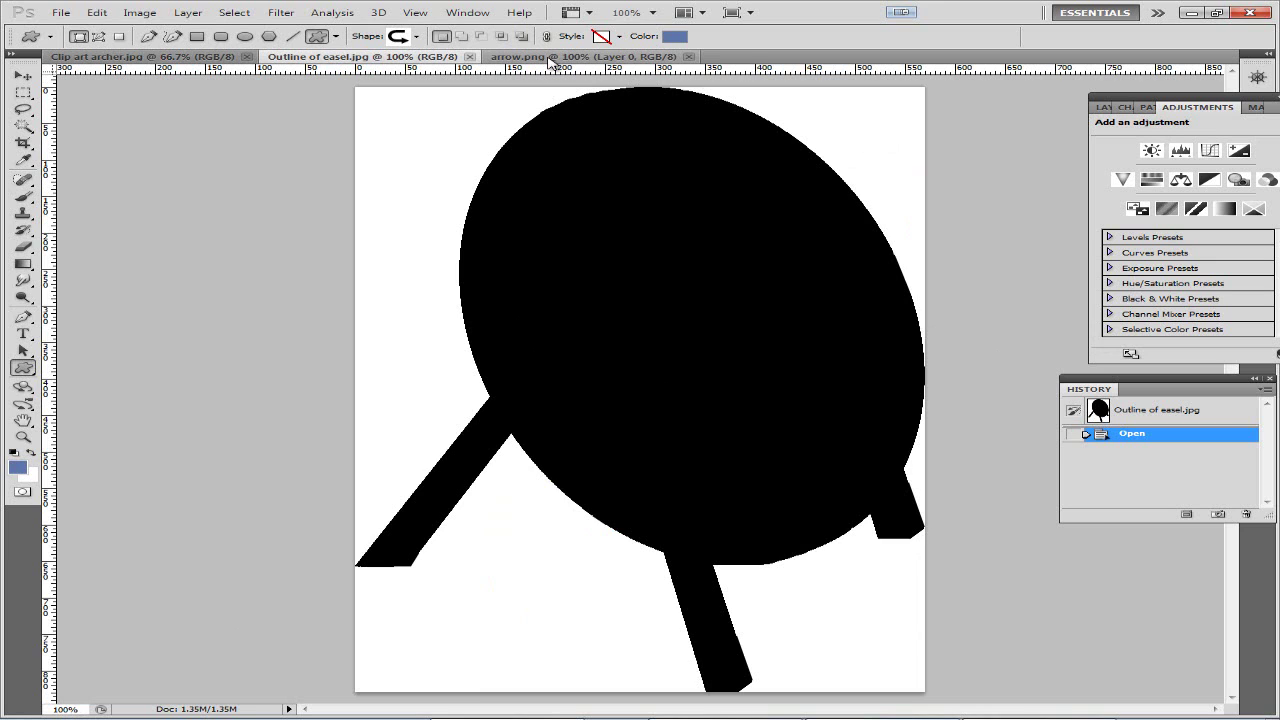
left_click(548, 57)
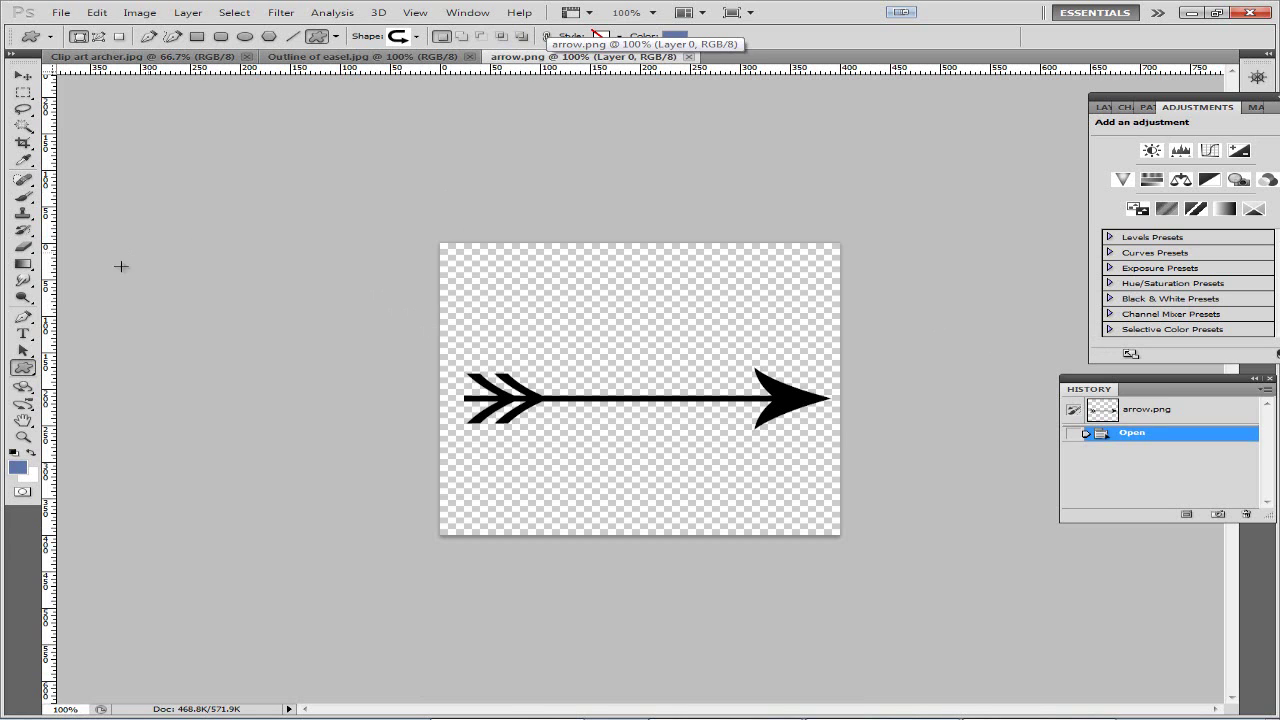
- Browse the Custom Shape tool's shape library for arrow shapes, then return to After Effects
left_click(24, 370)
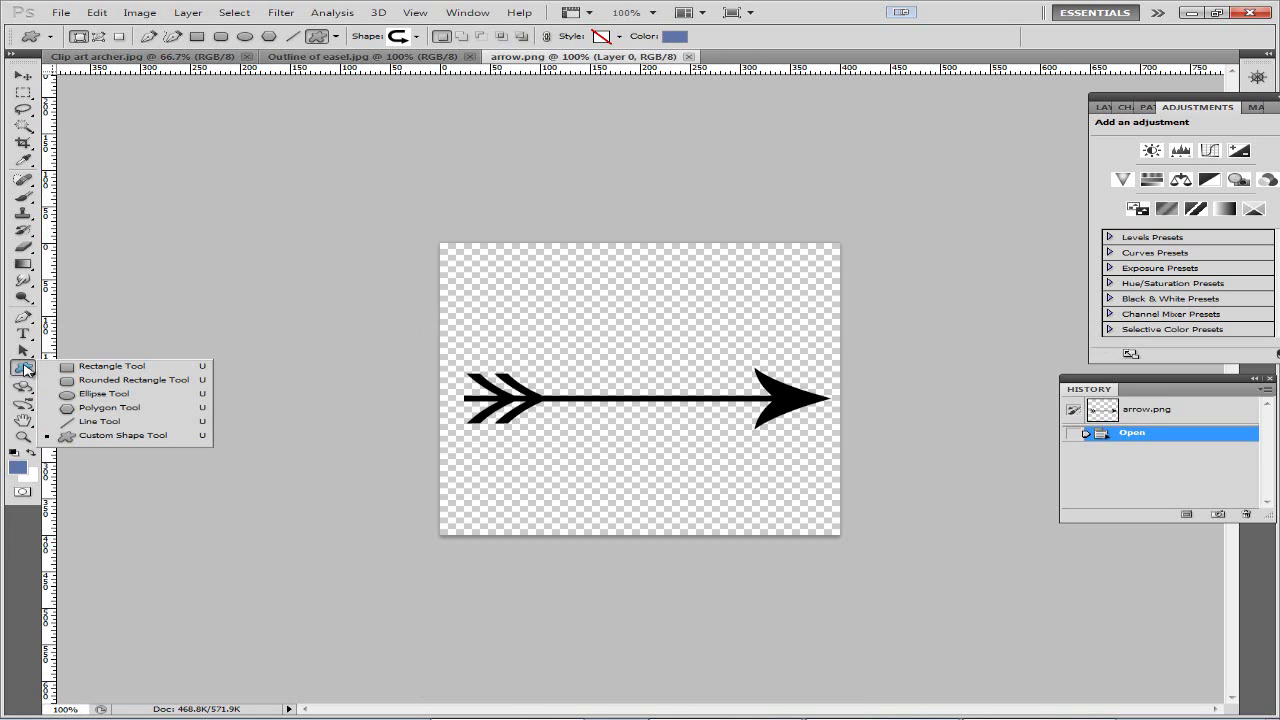
left_click(416, 36)
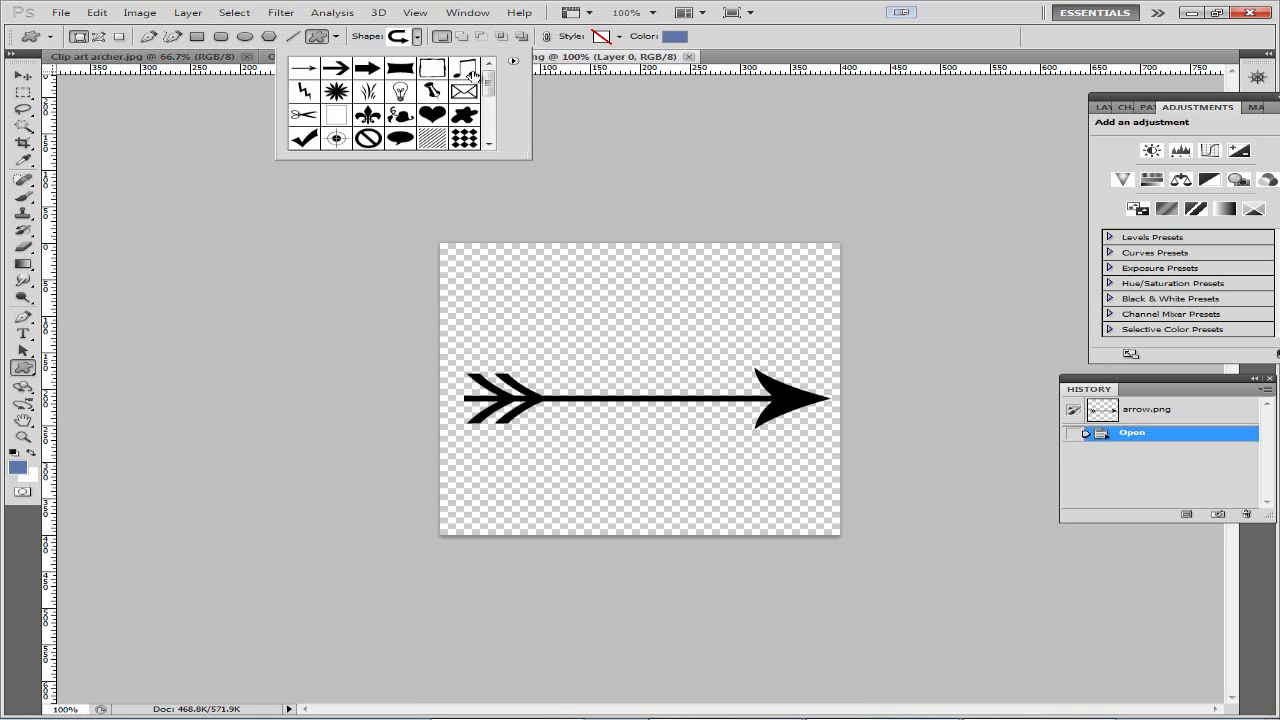
left_click_drag(490, 95, 492, 188)
left_click(363, 77)
left_click(748, 53)
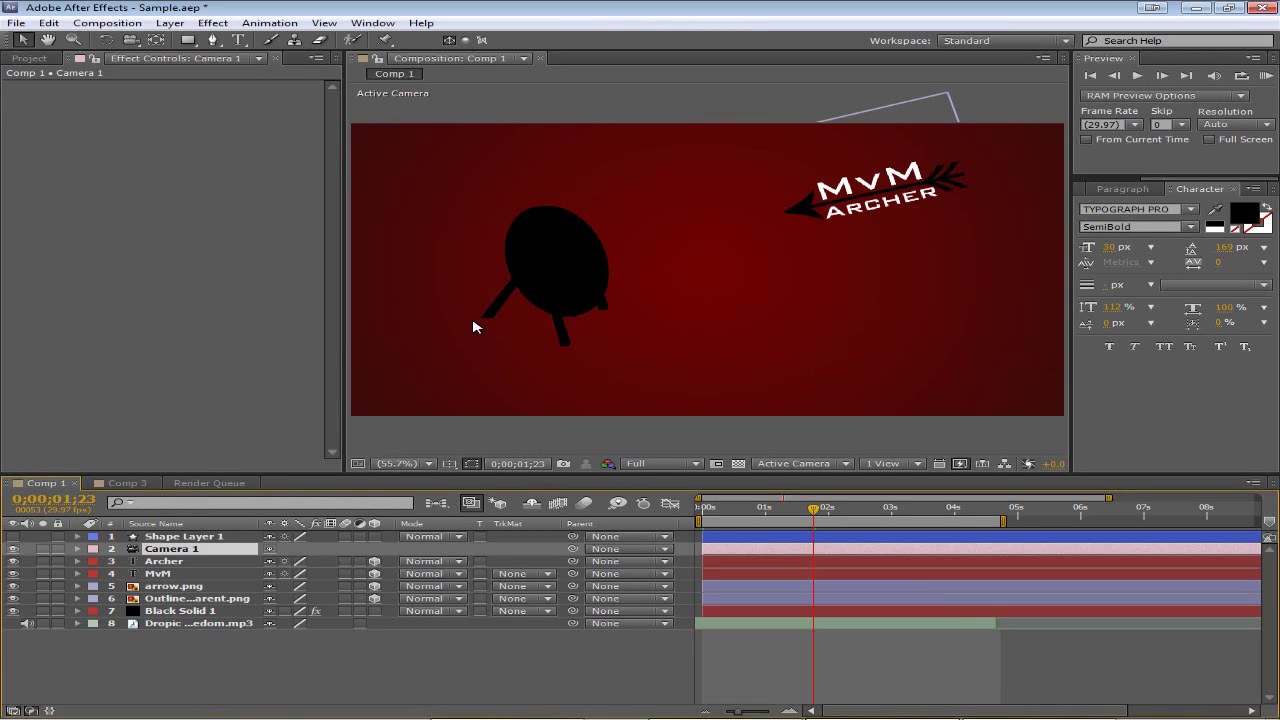
left_click(15, 25)
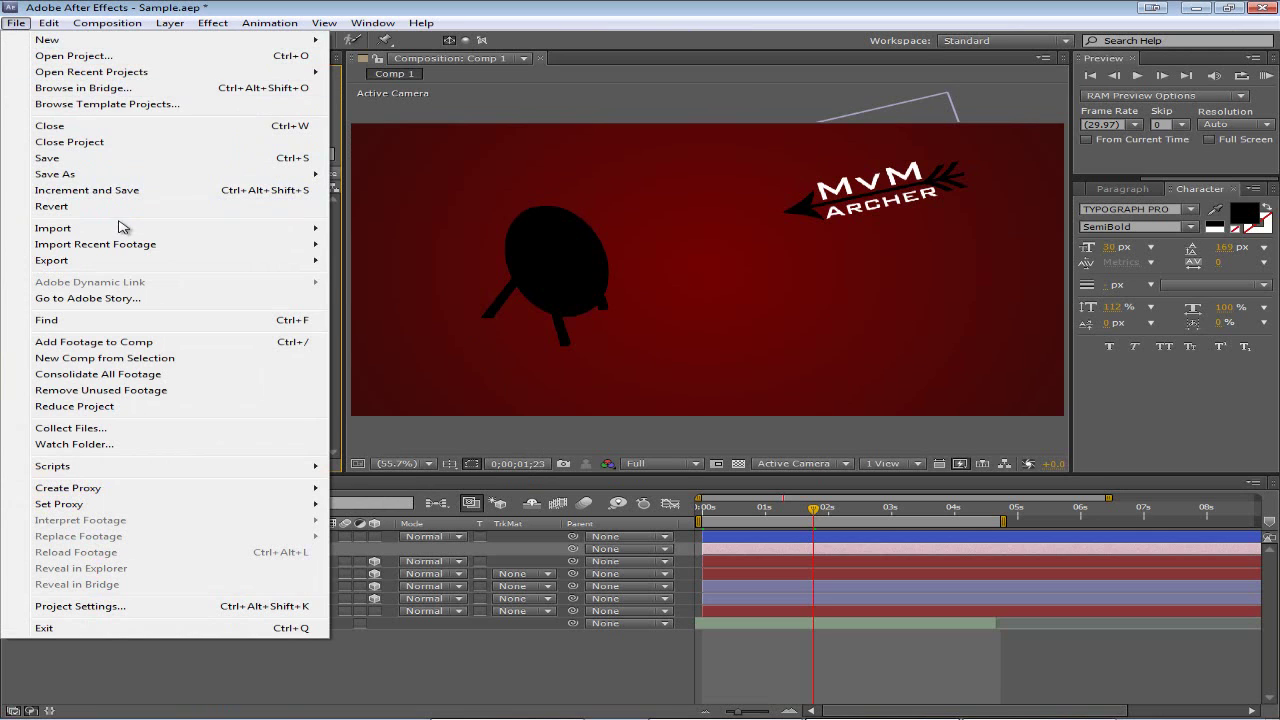
mouse_move(128, 232)
left_click(420, 226)
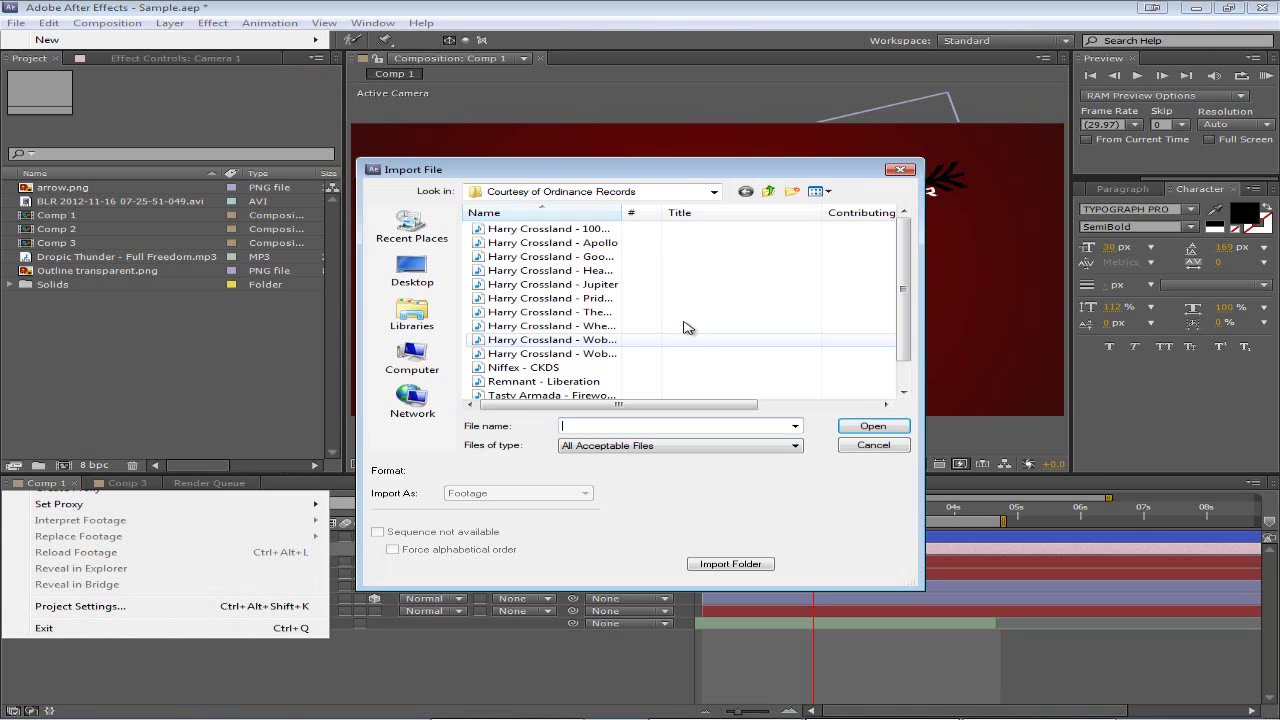
left_click(782, 195)
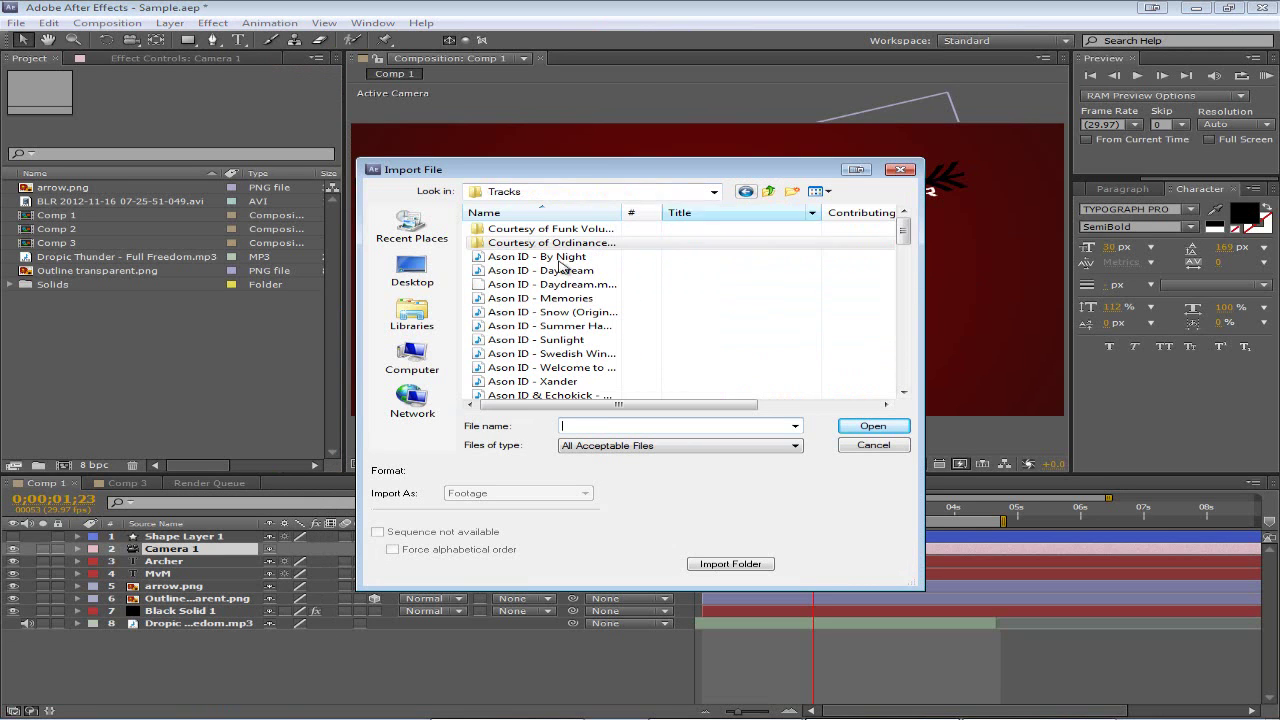
left_click(412, 315)
double_click(582, 259)
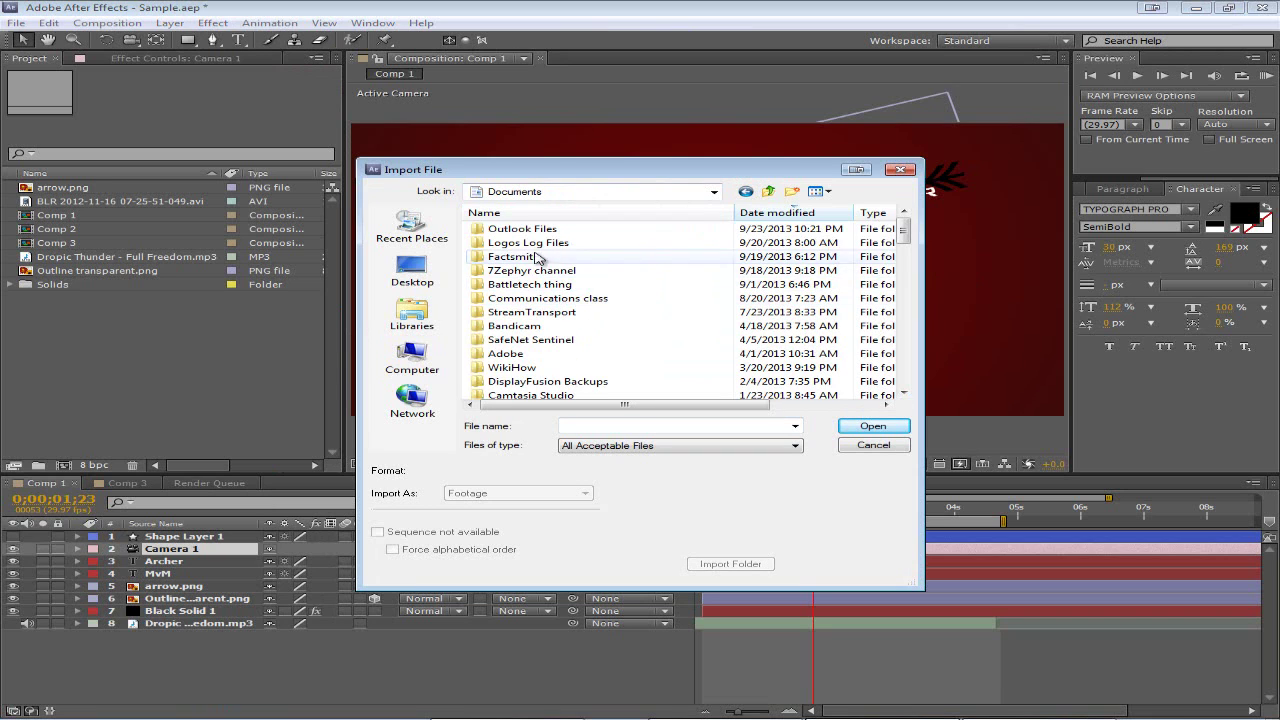
double_click(584, 258)
double_click(586, 229)
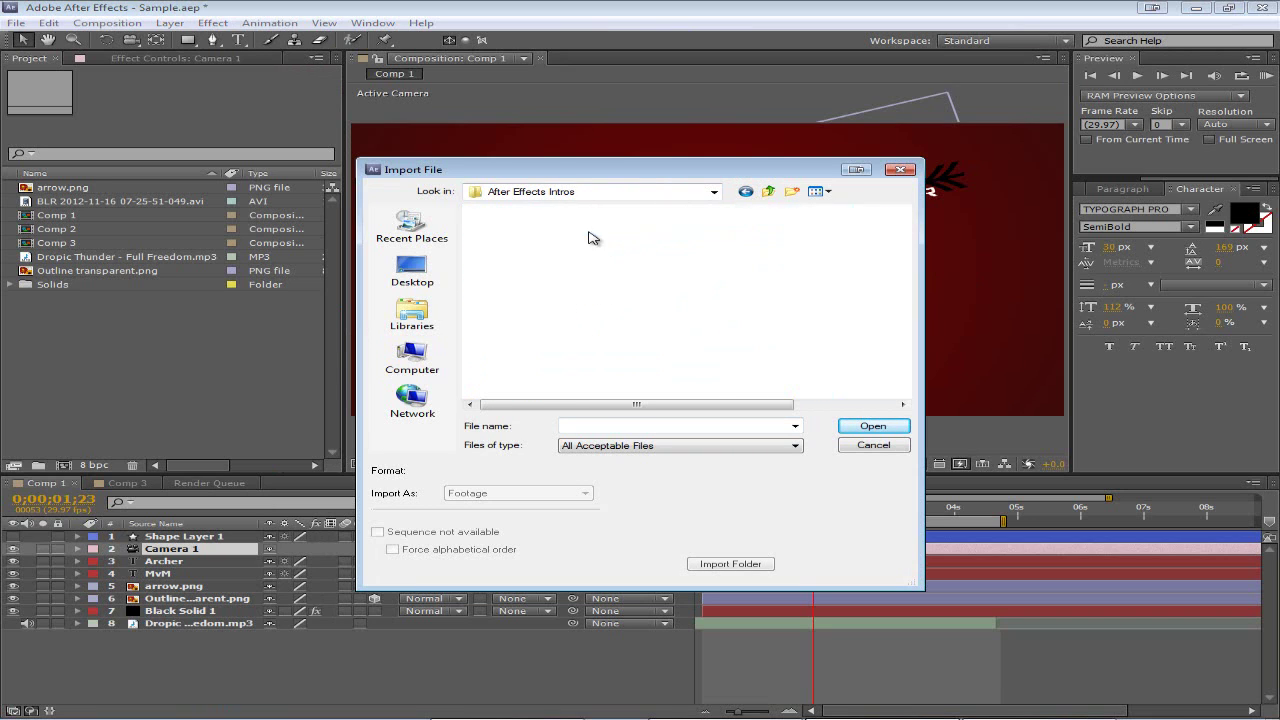
left_click(768, 191)
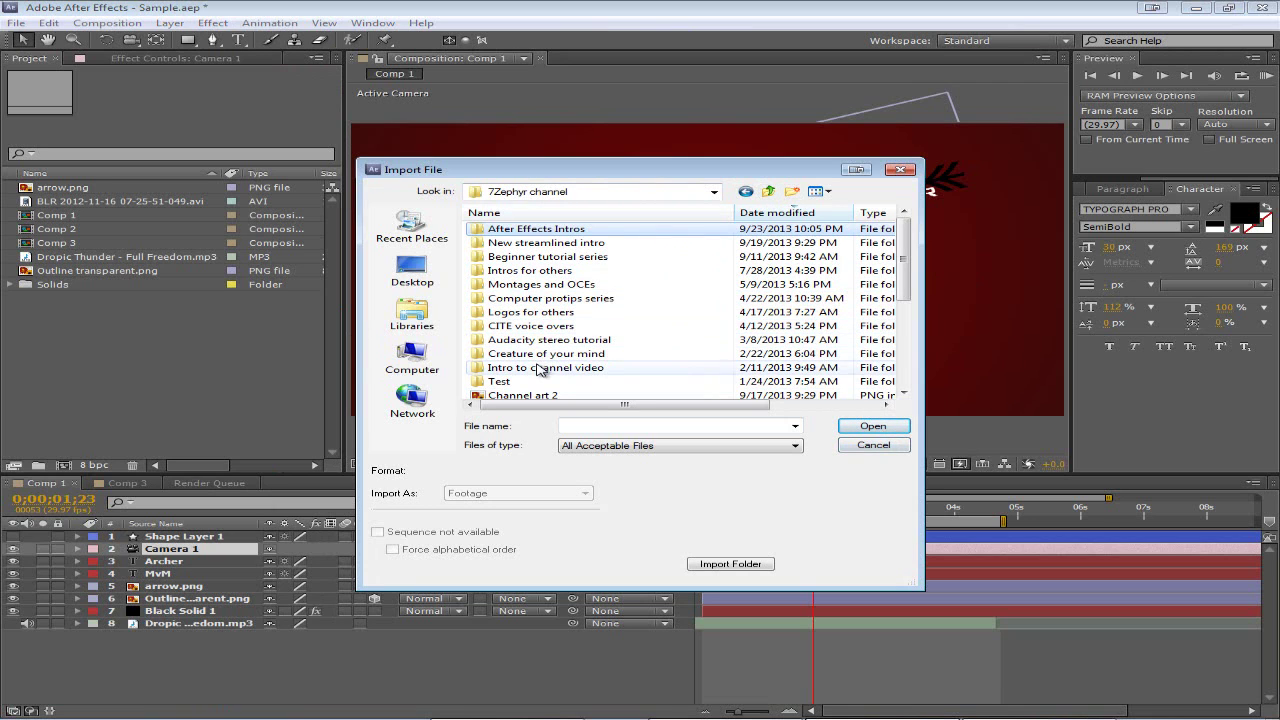
double_click(530, 270)
double_click(519, 298)
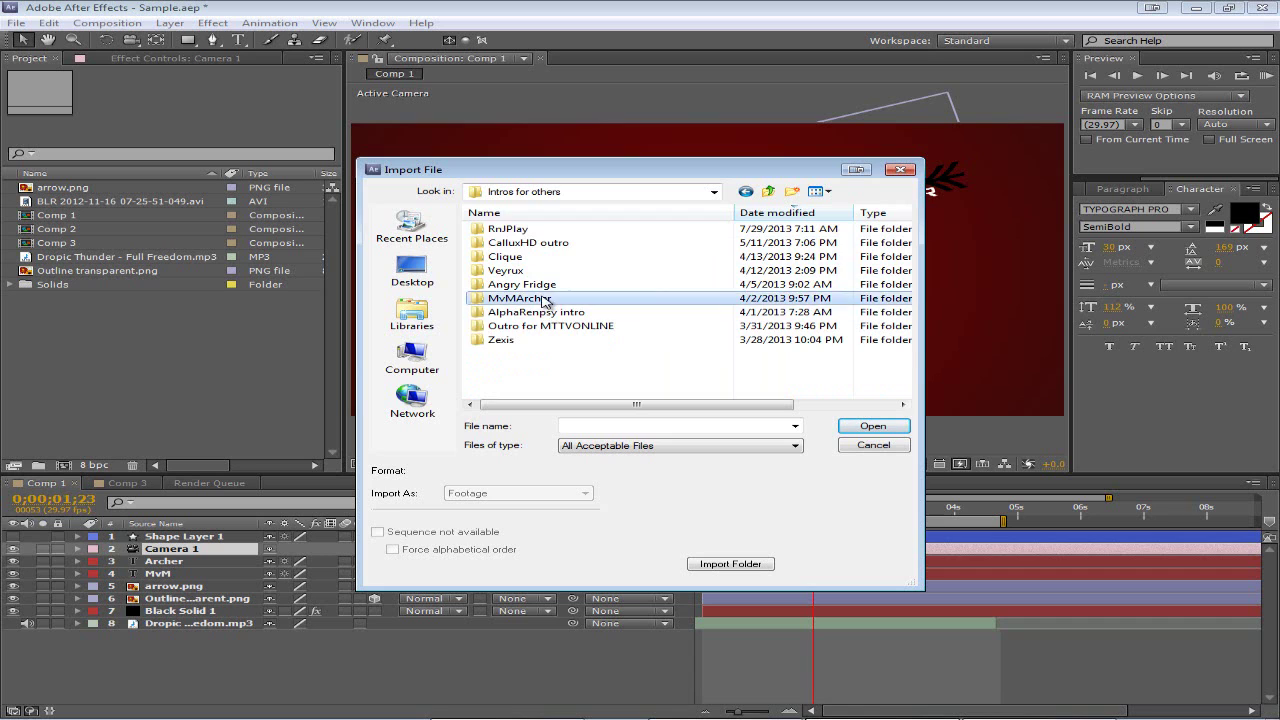
scroll(558, 291, "down", 1)
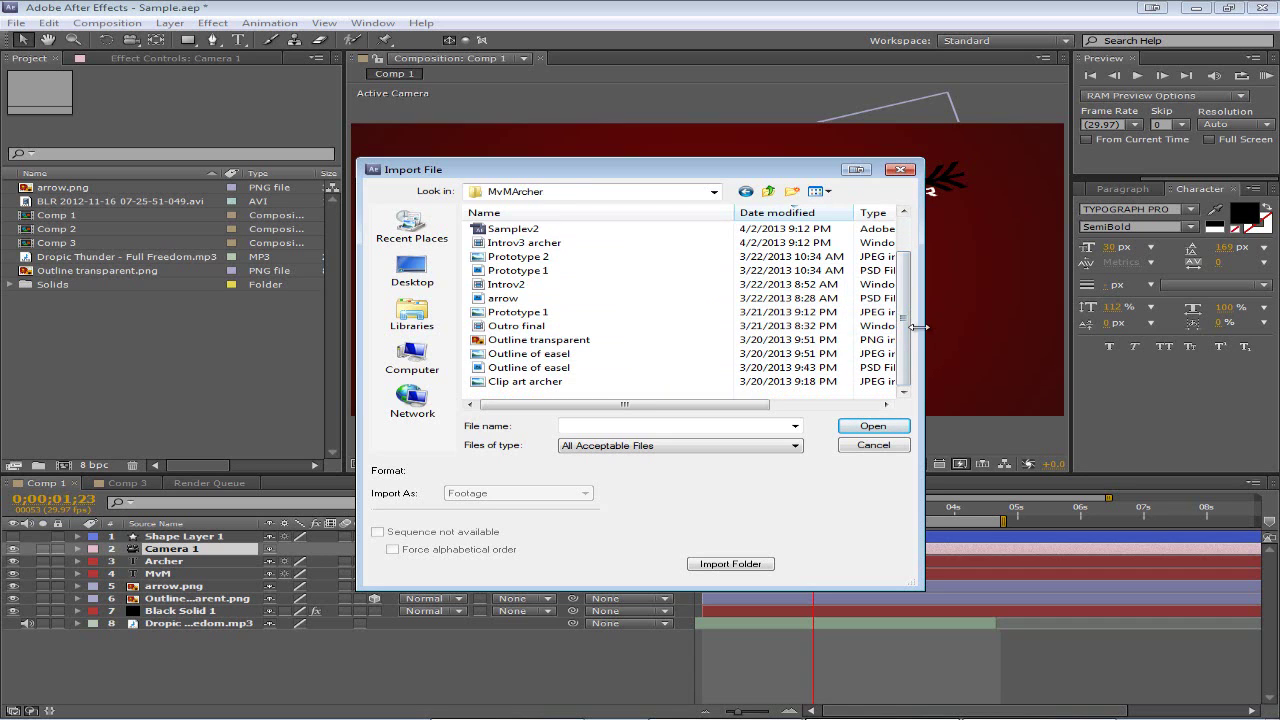
scroll(558, 291, "up", 1)
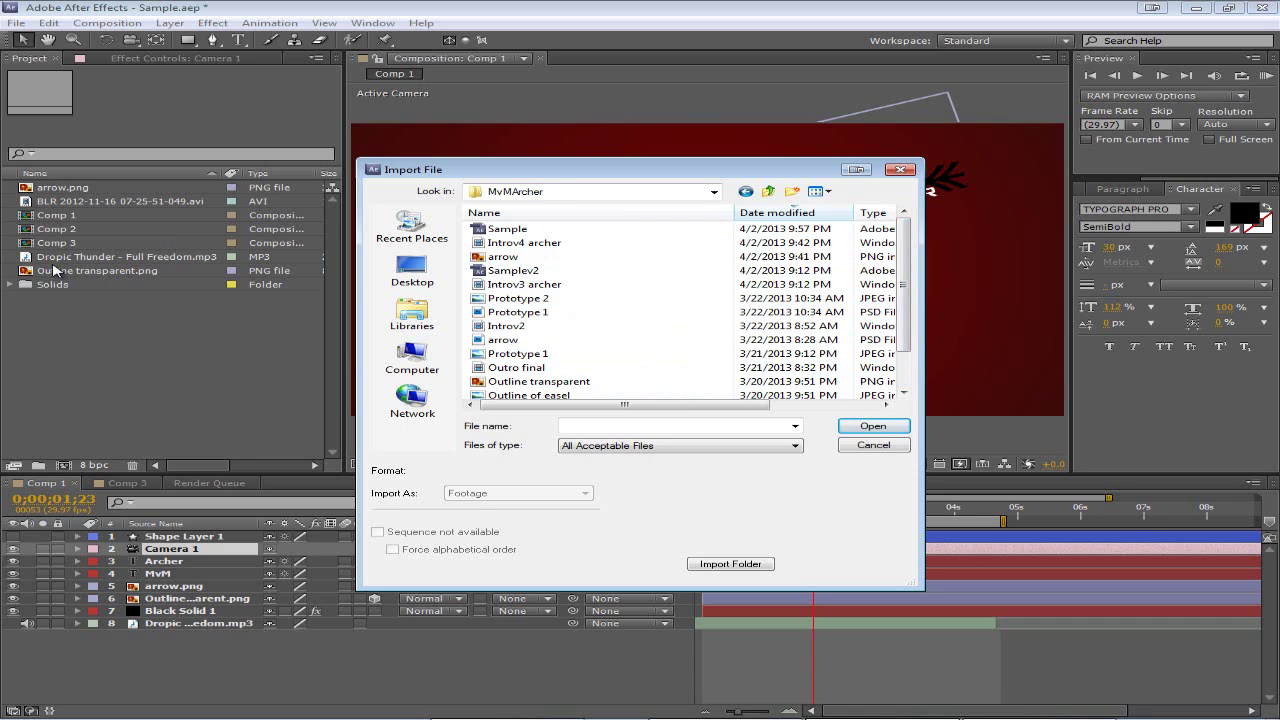
left_click(520, 258)
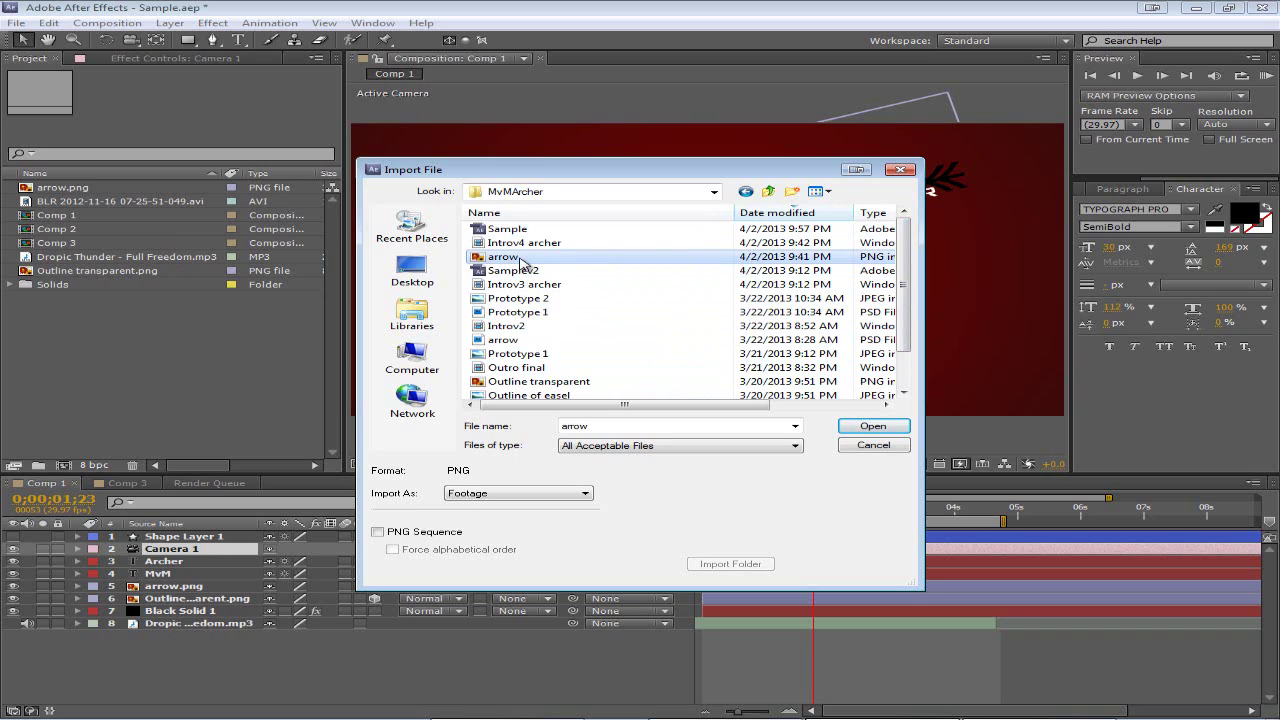
left_click(530, 394, "ctrl")
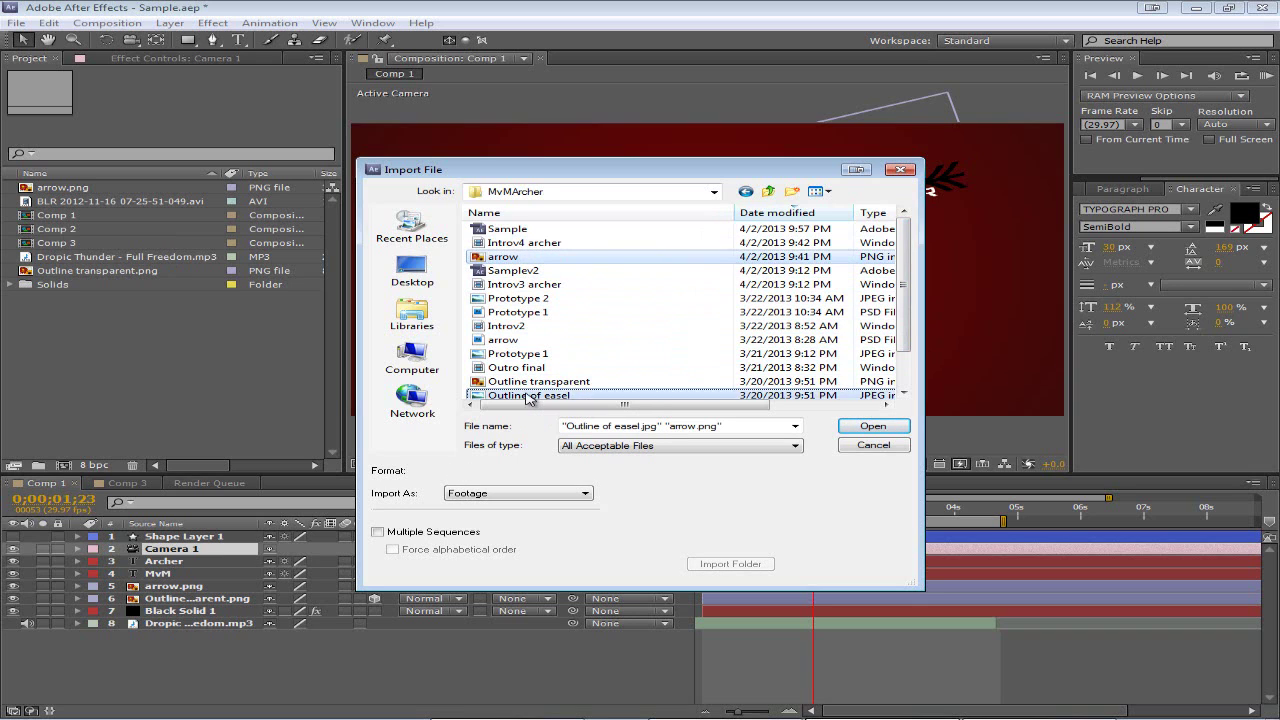
scroll(575, 366, "down", 1)
left_click(590, 354)
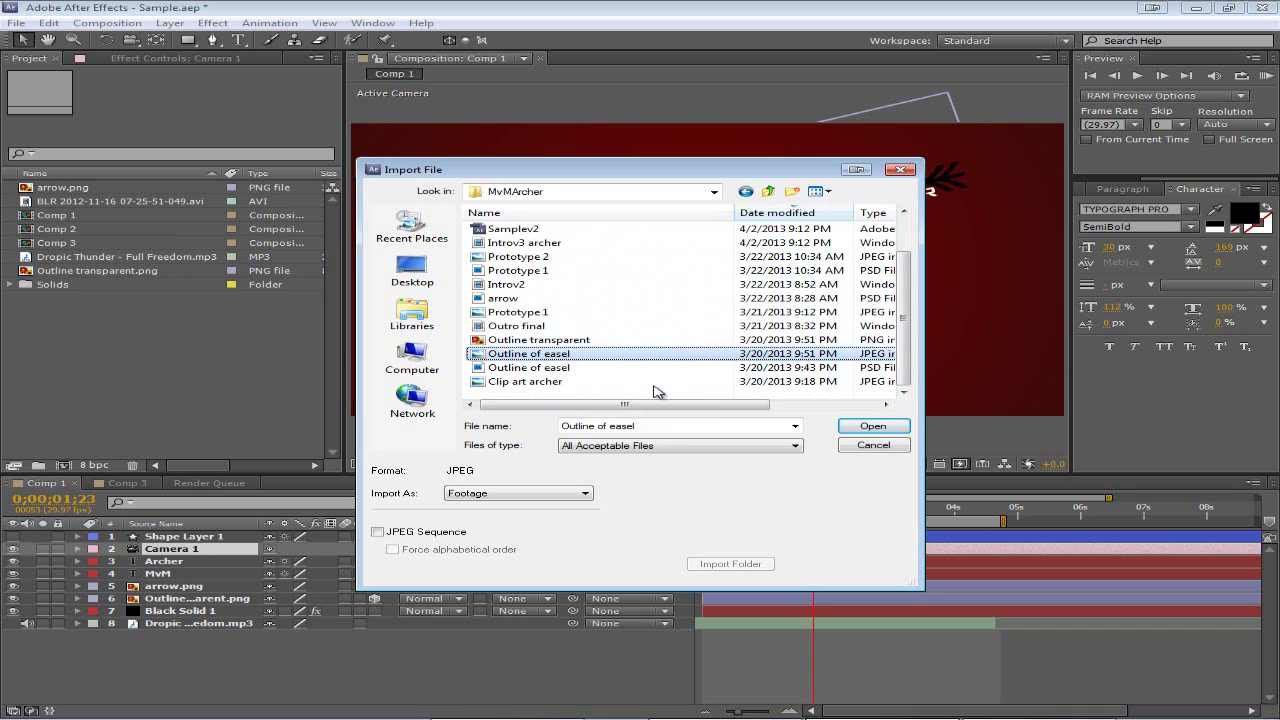
left_click(873, 446)
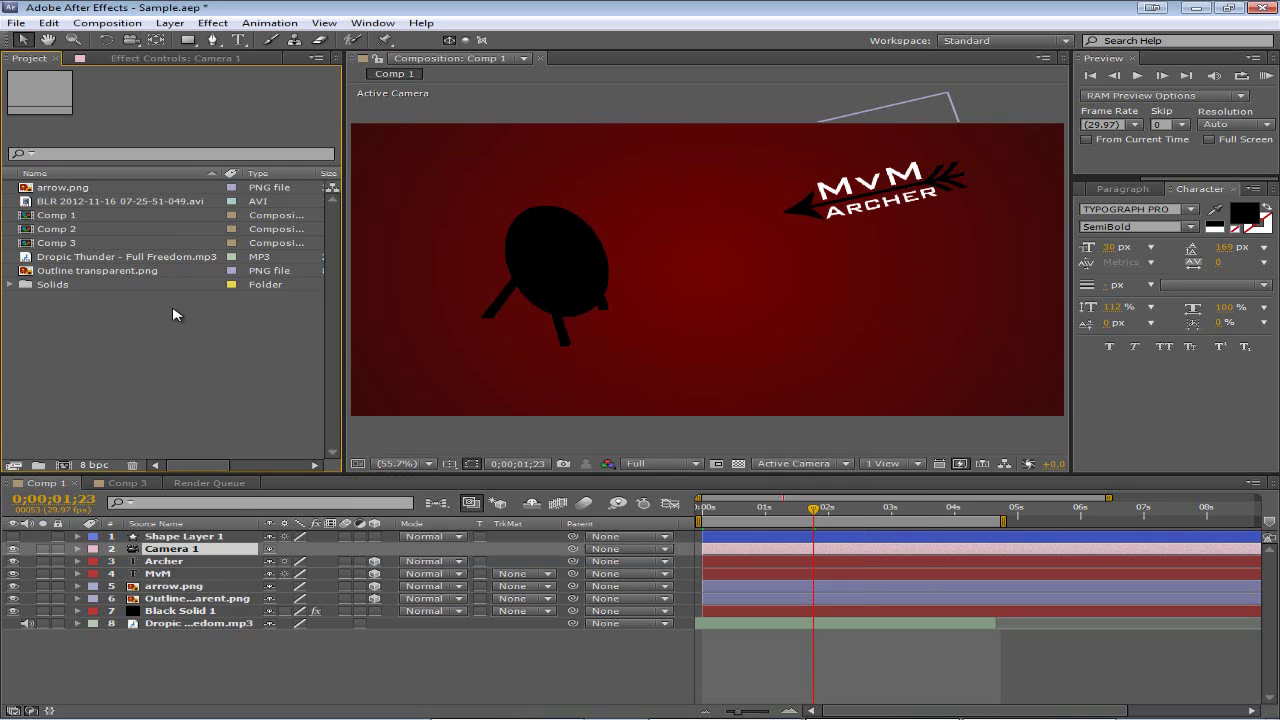
- Add Outline transparent.png and arrow.png from the project to Comp 3 above the red background
left_click(127, 483)
left_click(196, 273)
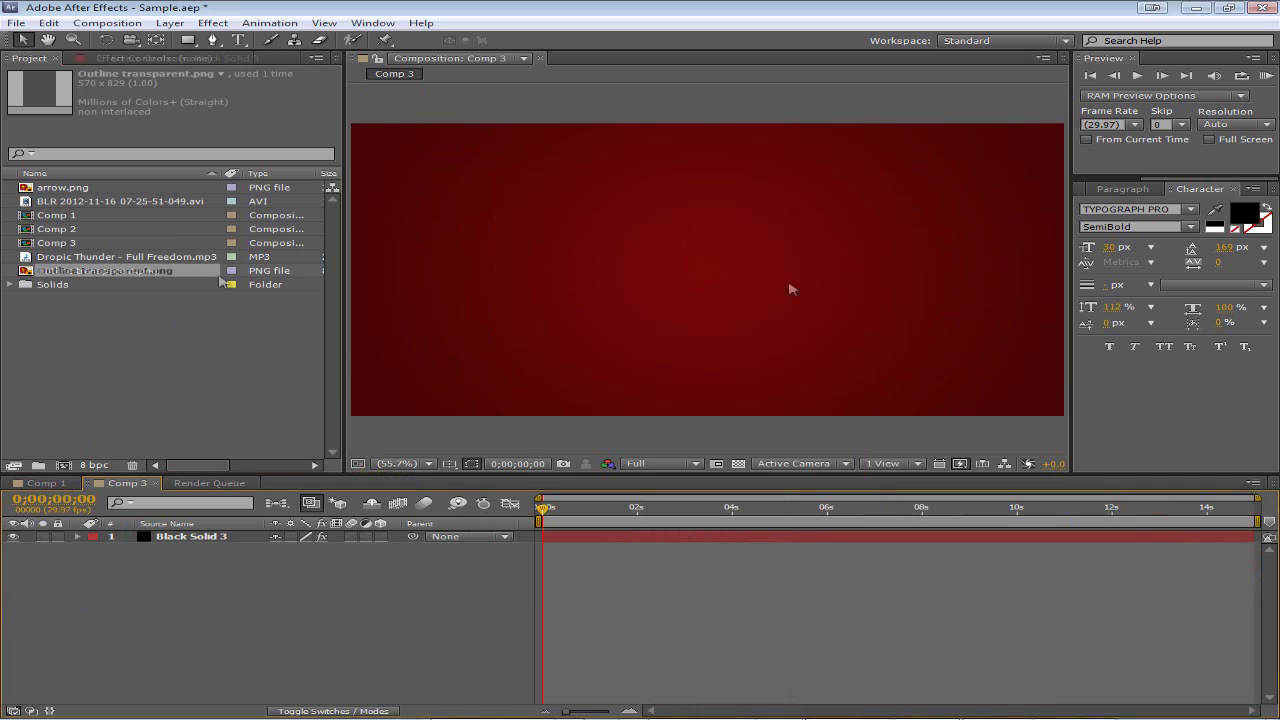
left_click(84, 273)
left_click(69, 187, "ctrl")
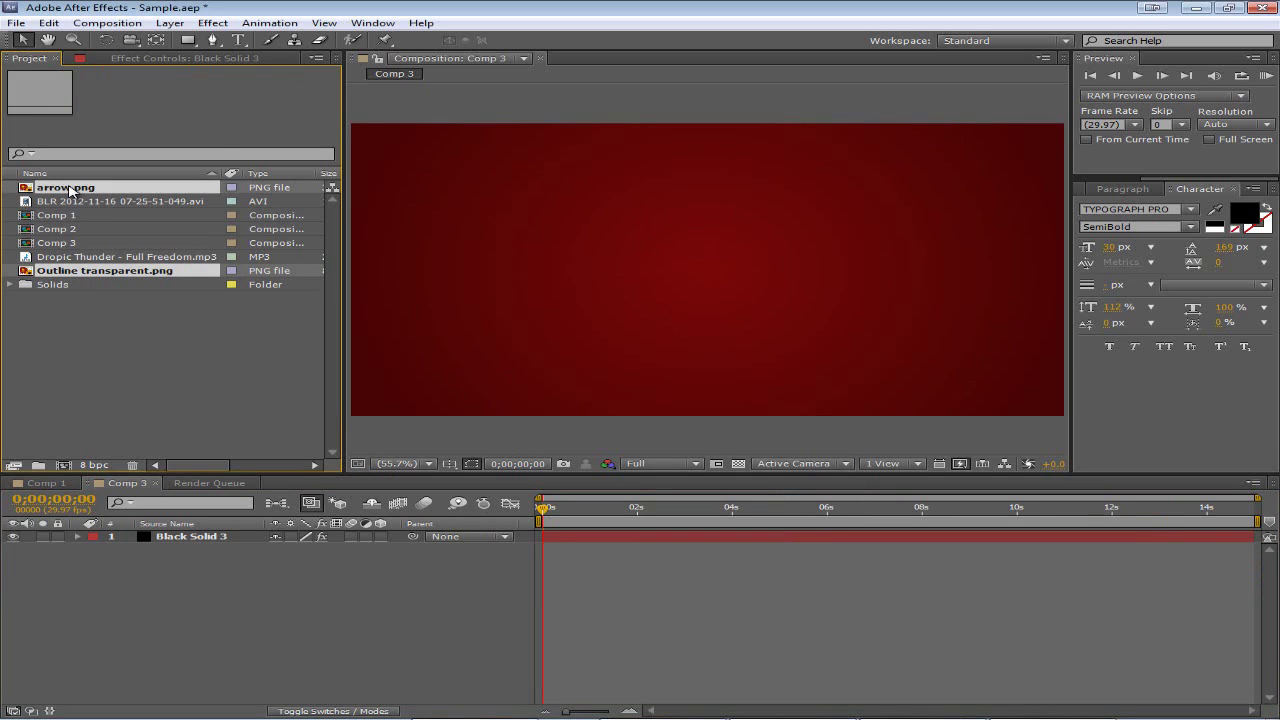
left_click_drag(73, 193, 449, 334)
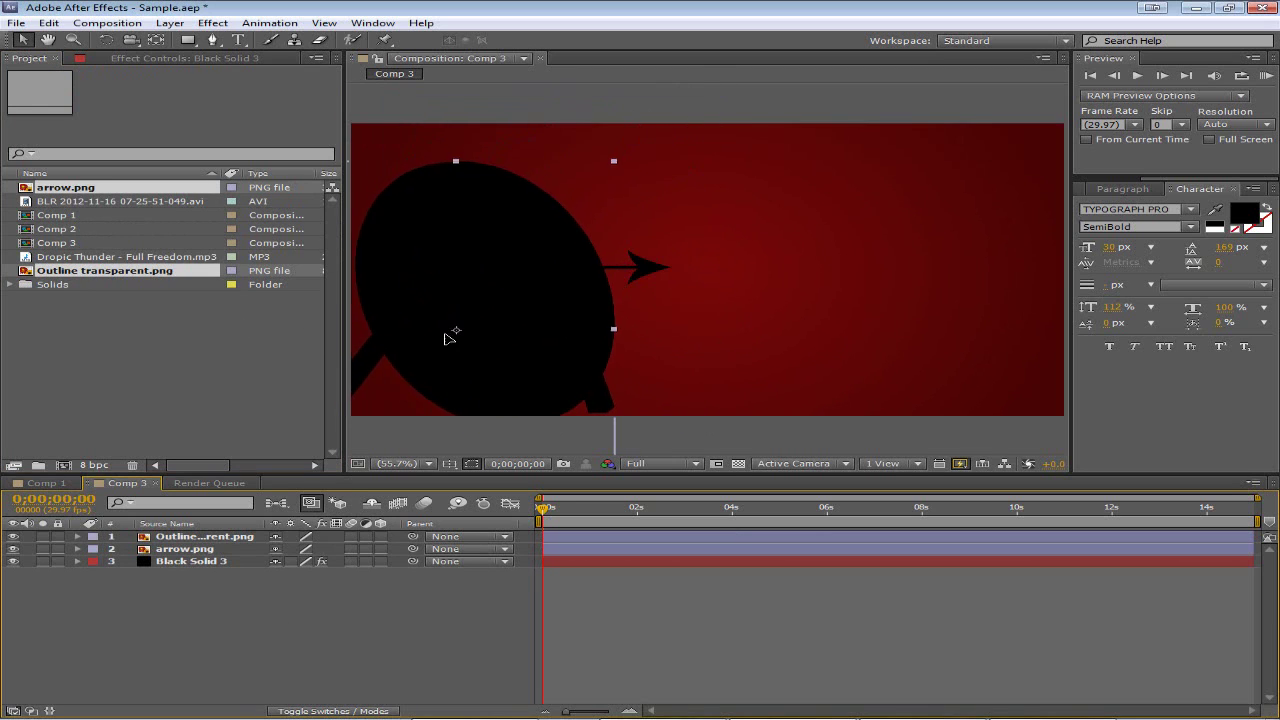
- Place the arrow in the frame's upper right corner and scale the easel target to about half size in the left half
left_click_drag(653, 270, 1011, 180)
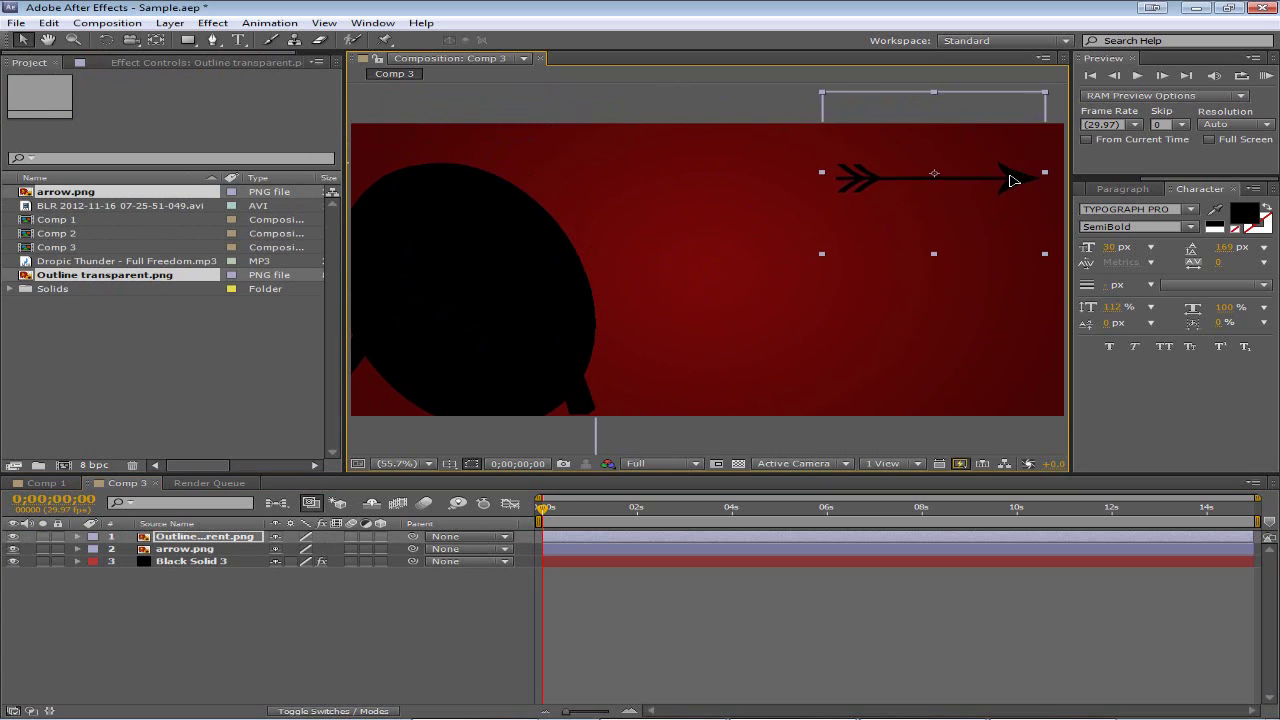
left_click_drag(491, 271, 566, 229)
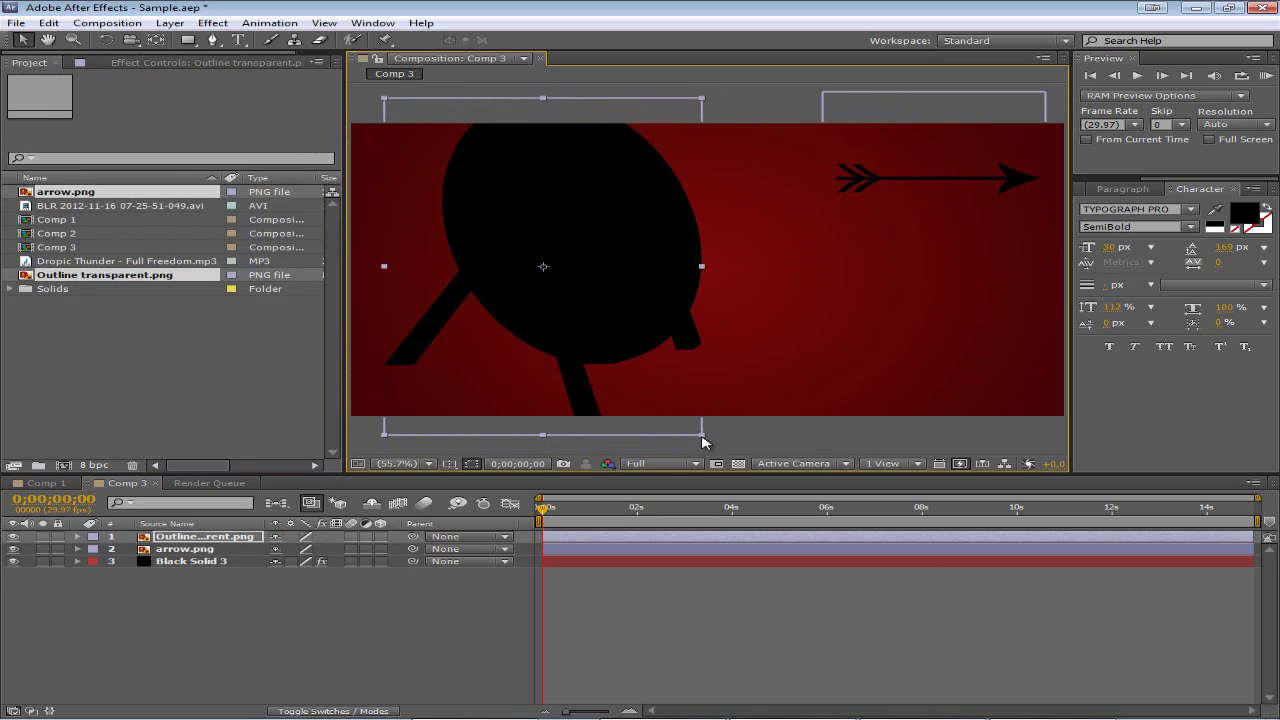
left_click_drag(702, 441, 645, 355)
left_click_drag(555, 270, 531, 291)
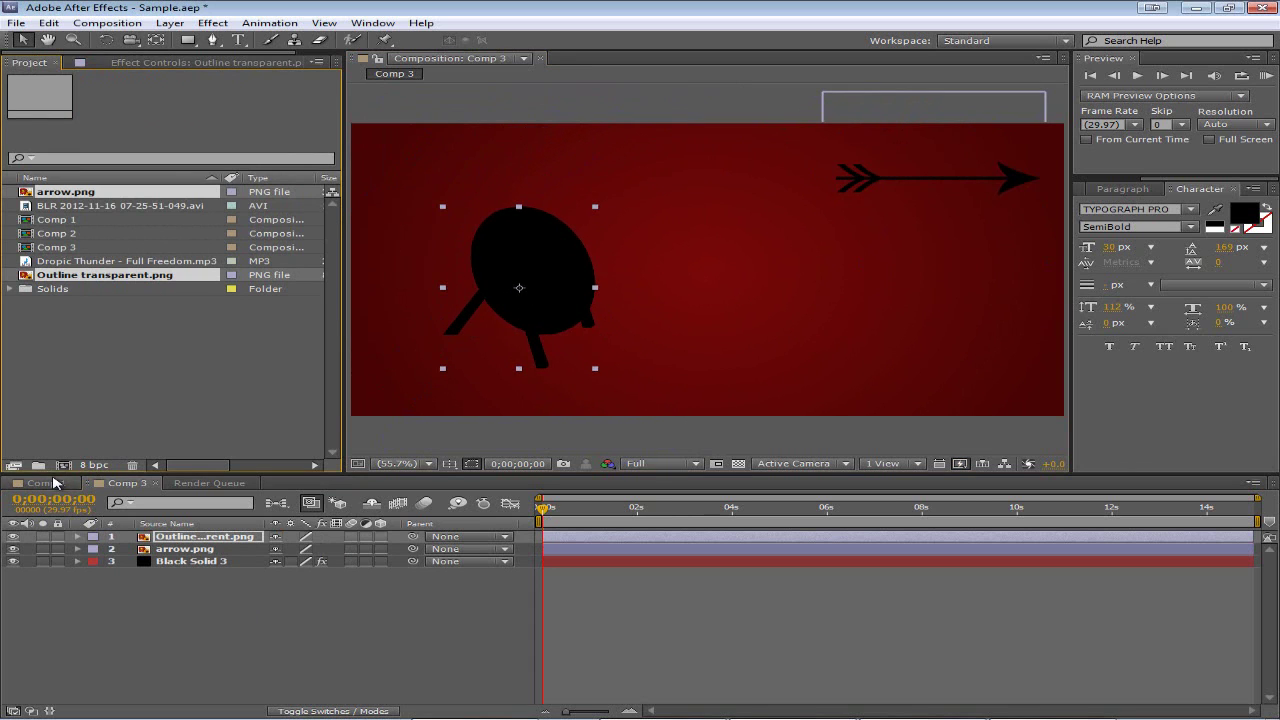
- Using Comp 1 as reference, scale the easel target down slightly more and shift it a little to the left
left_click(46, 483)
left_click(120, 483)
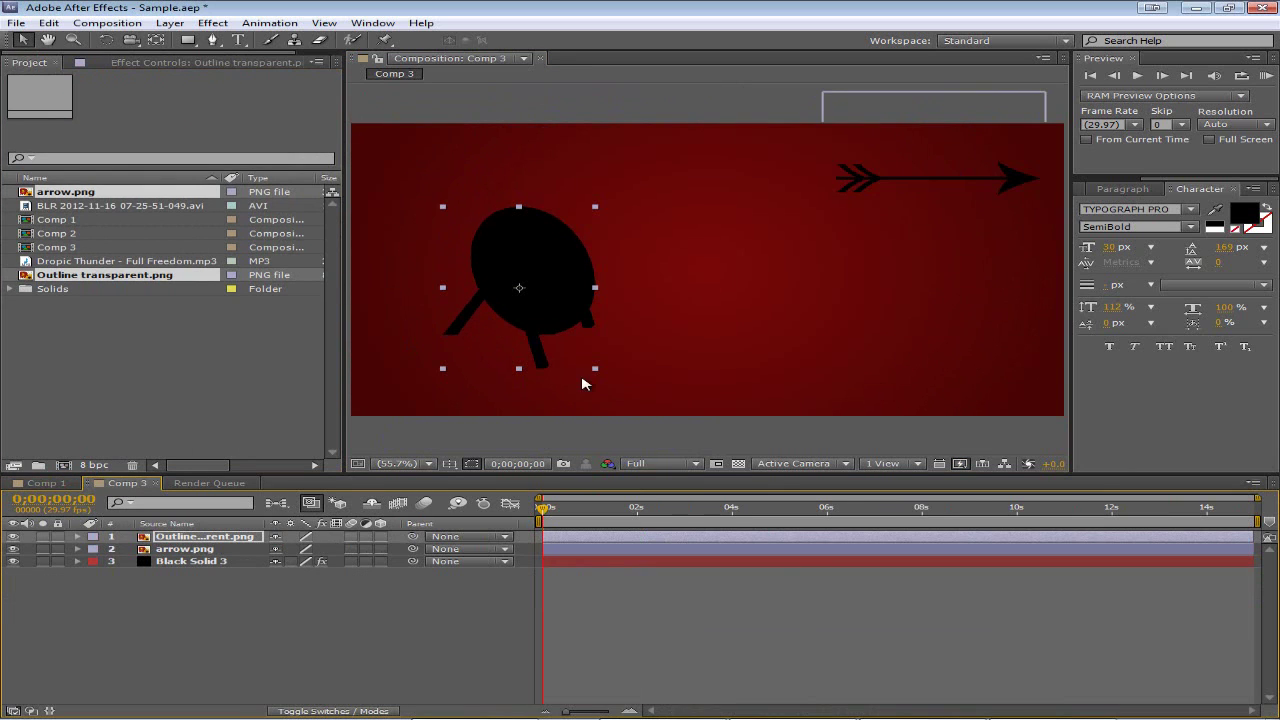
left_click_drag(598, 371, 640, 286)
key("ctrl+z")
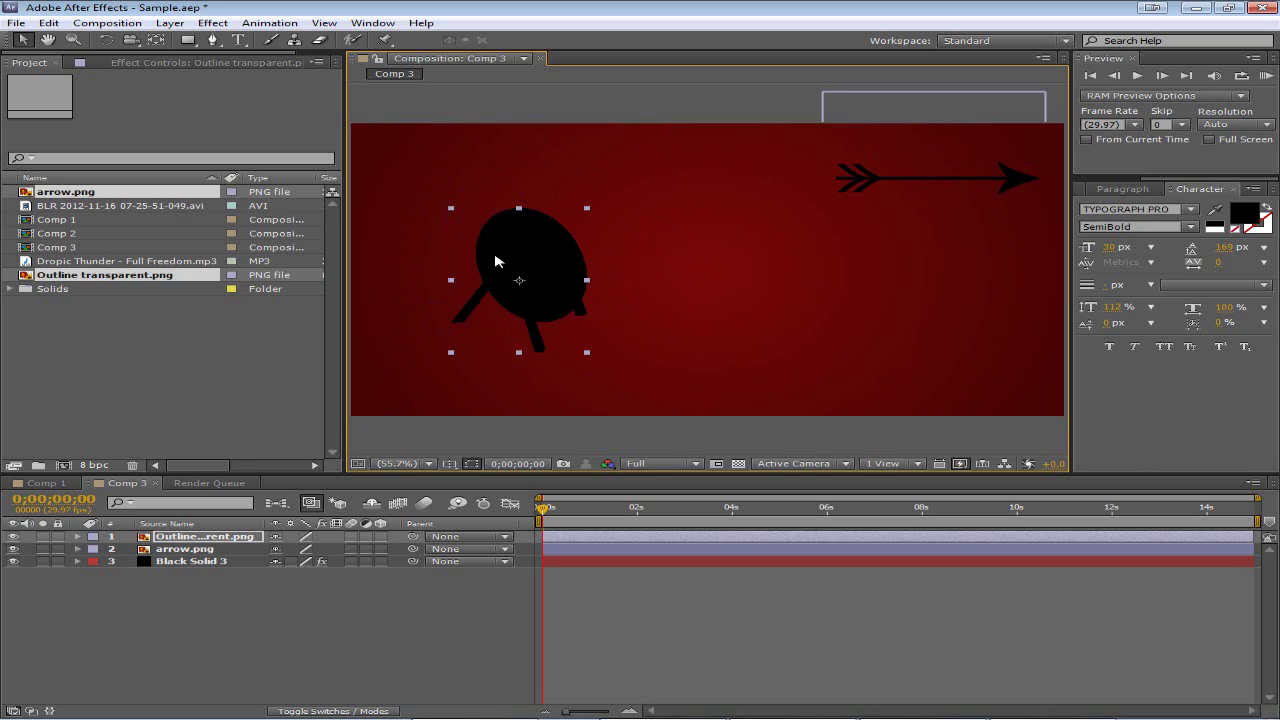
left_click_drag(528, 281, 514, 277)
- Shift the arrow slightly to the left along the frame's upper edge
left_click(960, 178)
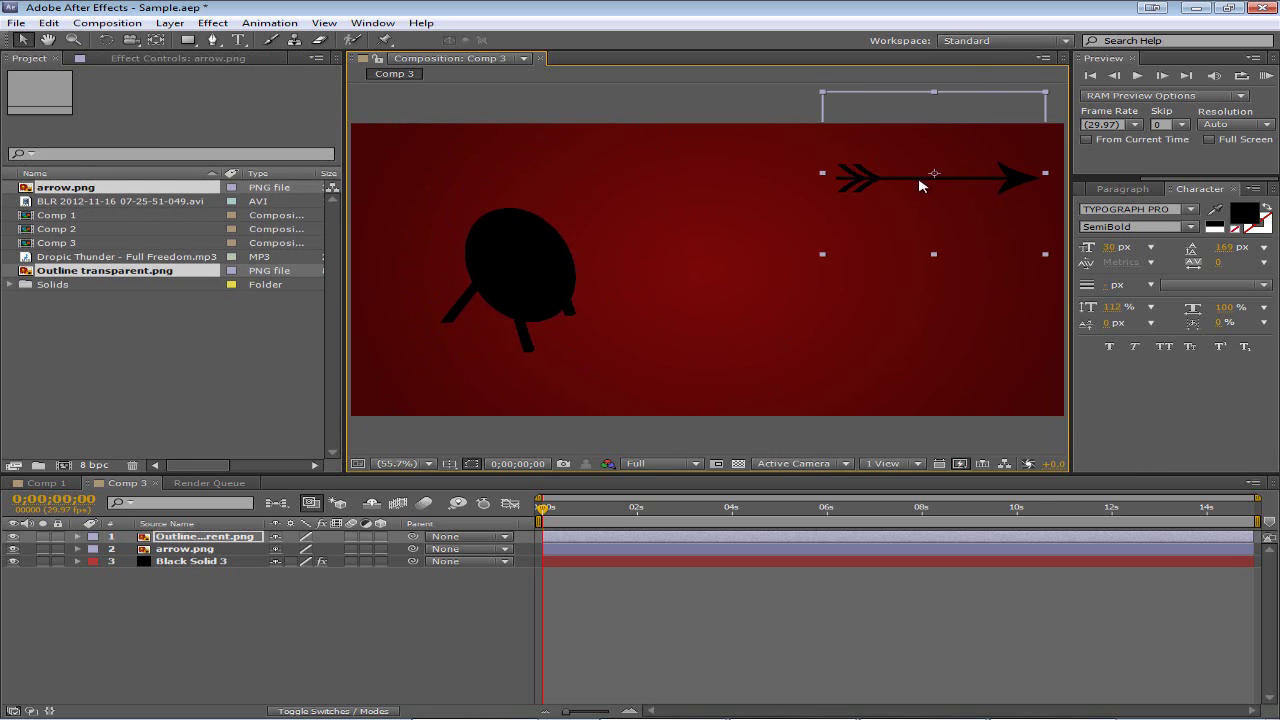
left_click_drag(910, 205, 859, 207)
right_click(873, 188)
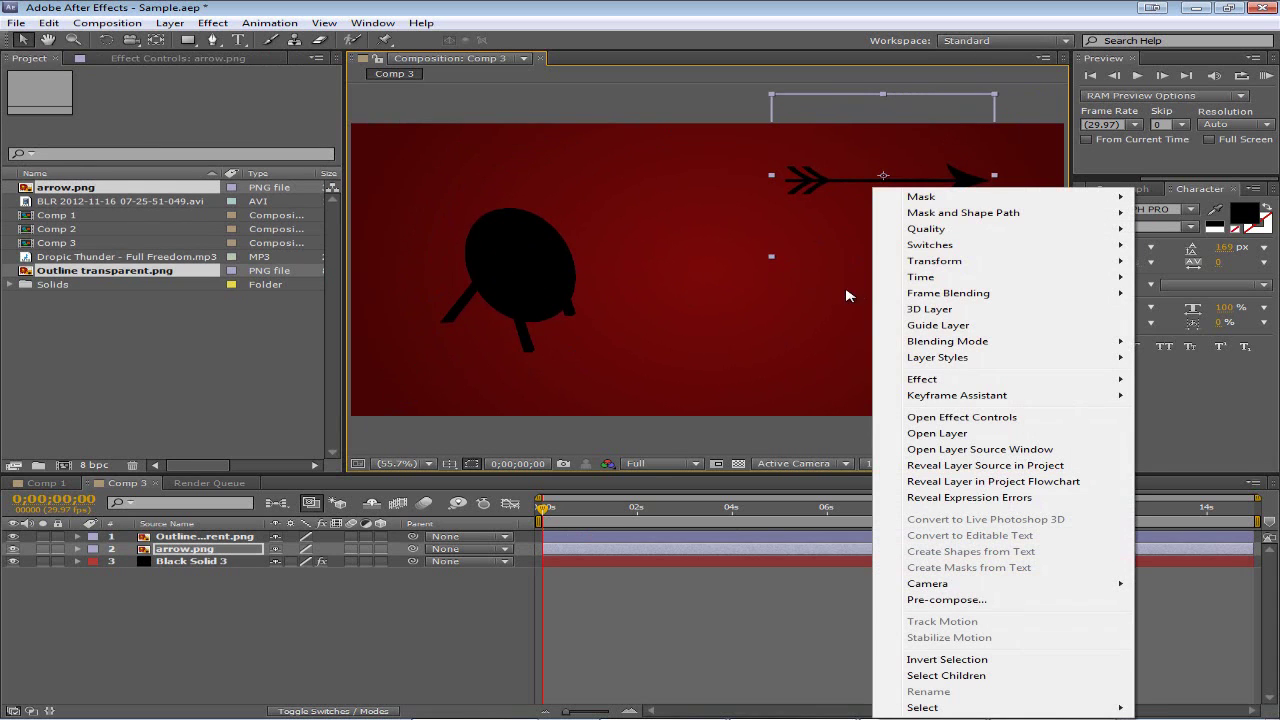
mouse_move(908, 262)
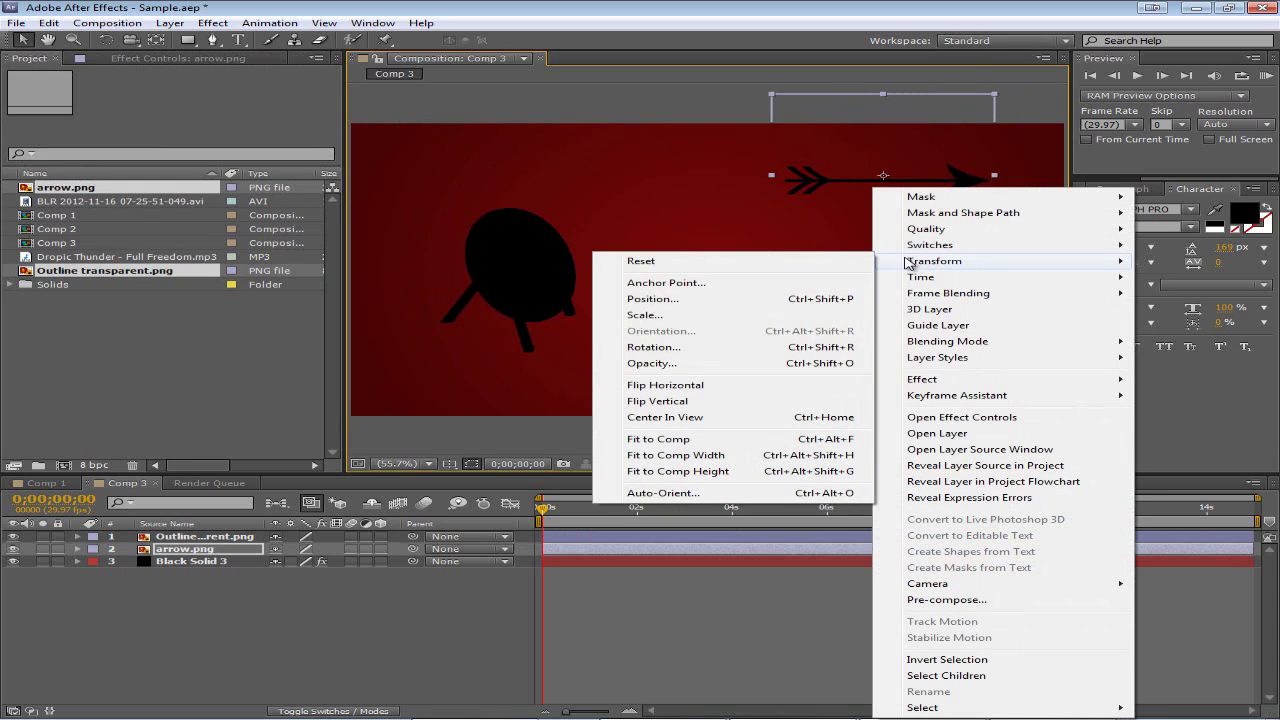
left_click(681, 355)
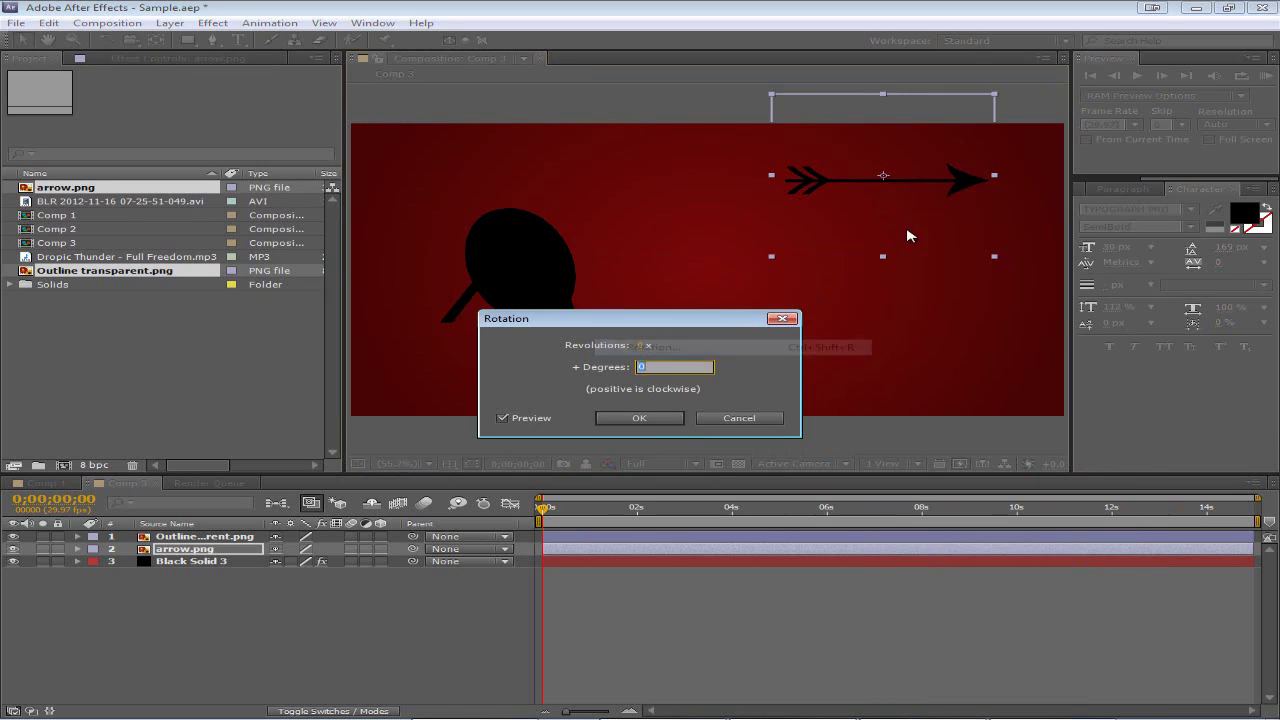
left_click(738, 418)
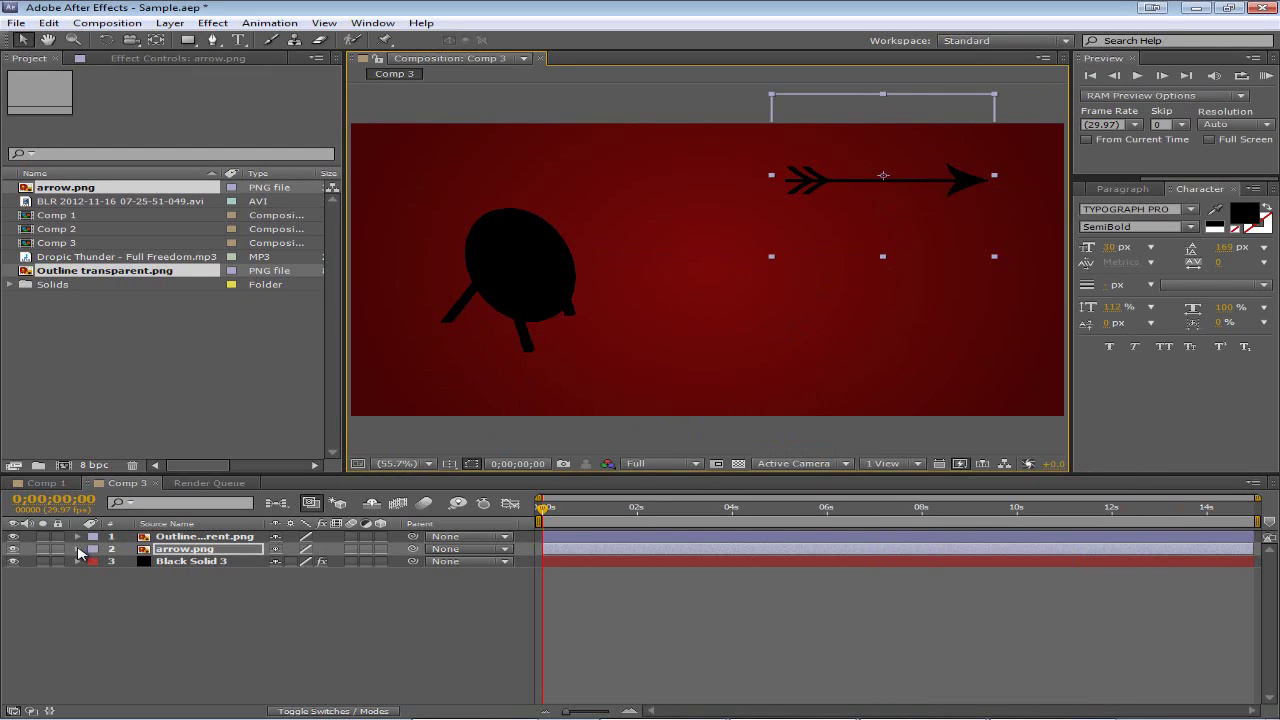
- Rotate the arrow to 158° so it points down toward the easel target, and move it up into the frame's upper right corner
left_click(78, 549)
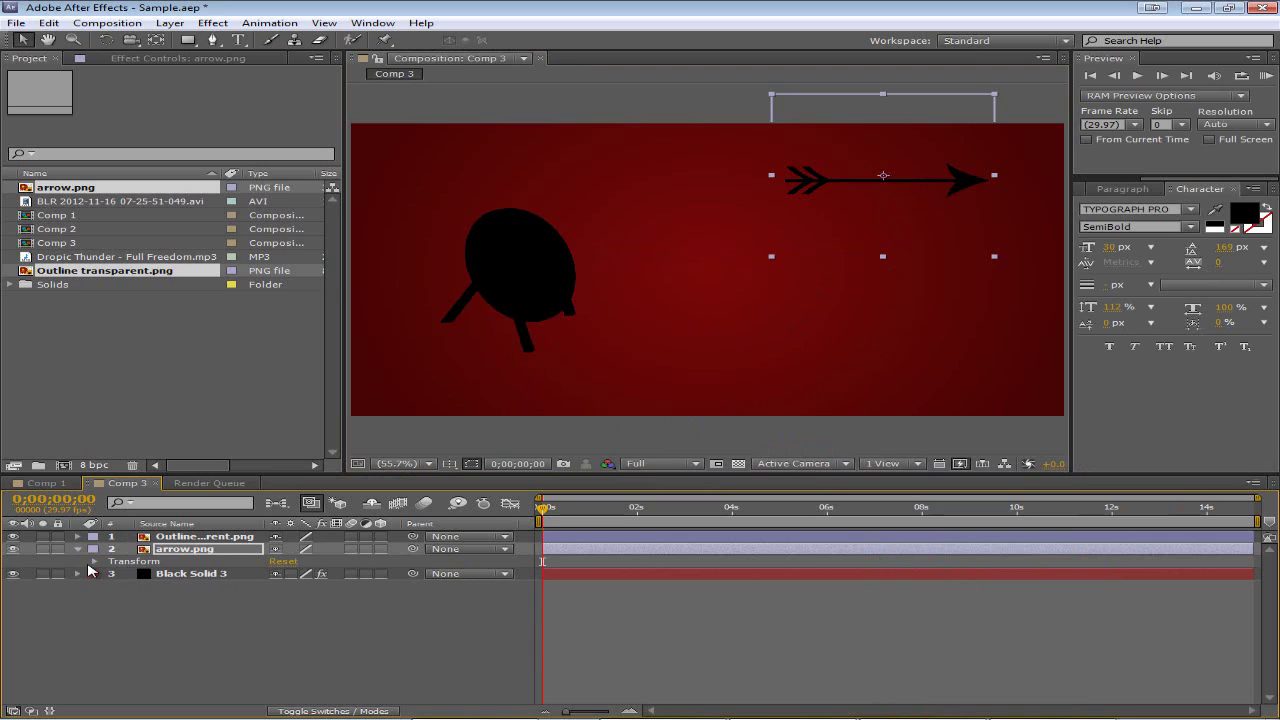
left_click(95, 563)
left_click(163, 611)
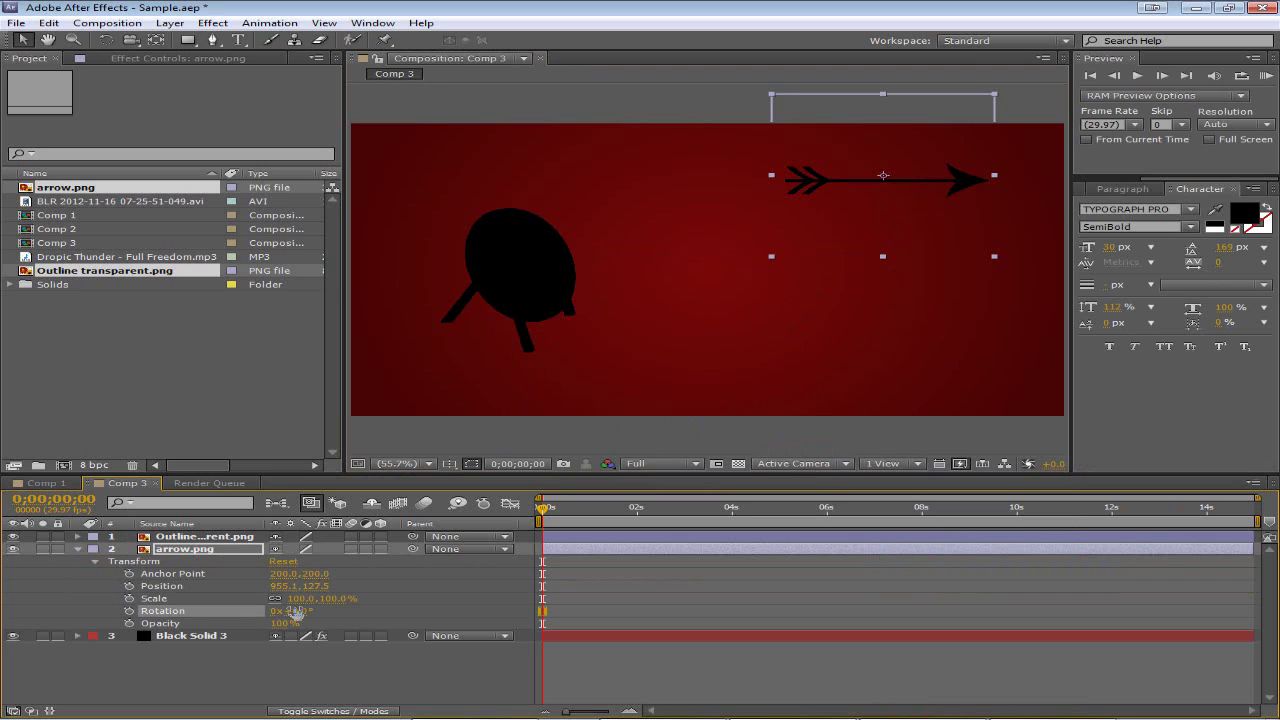
left_click_drag(292, 611, 450, 603)
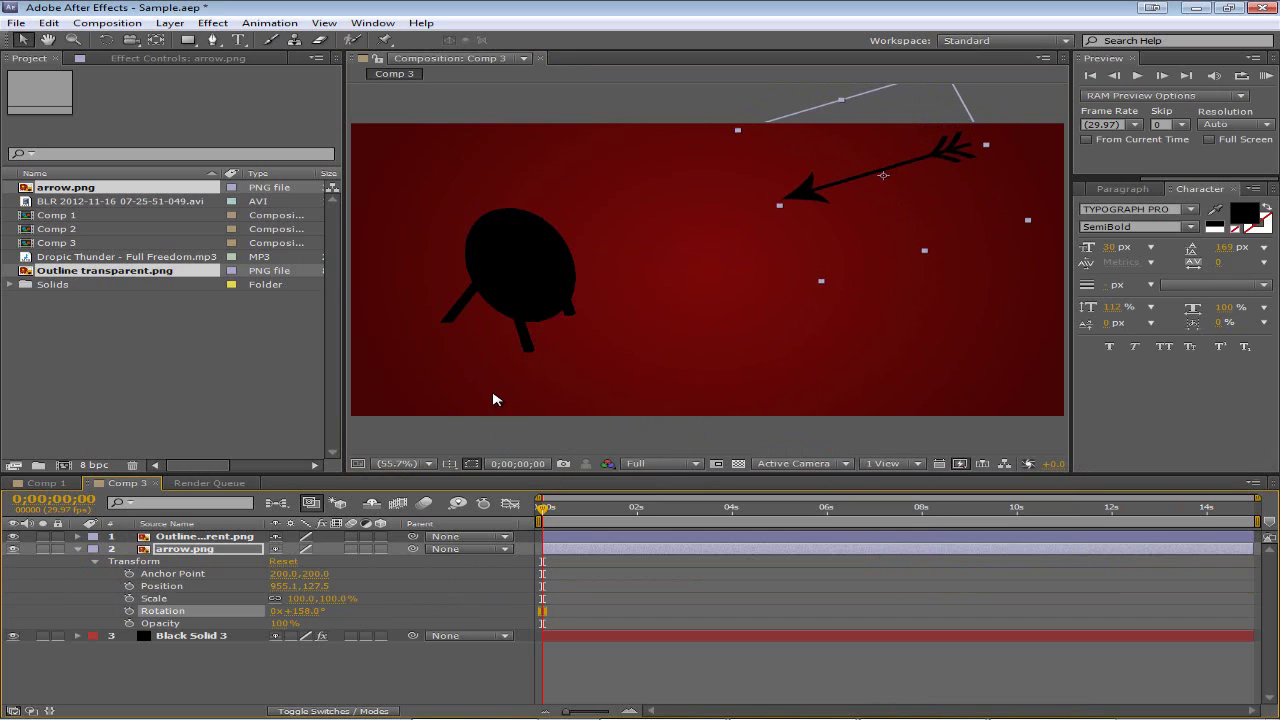
left_click_drag(813, 213, 875, 178)
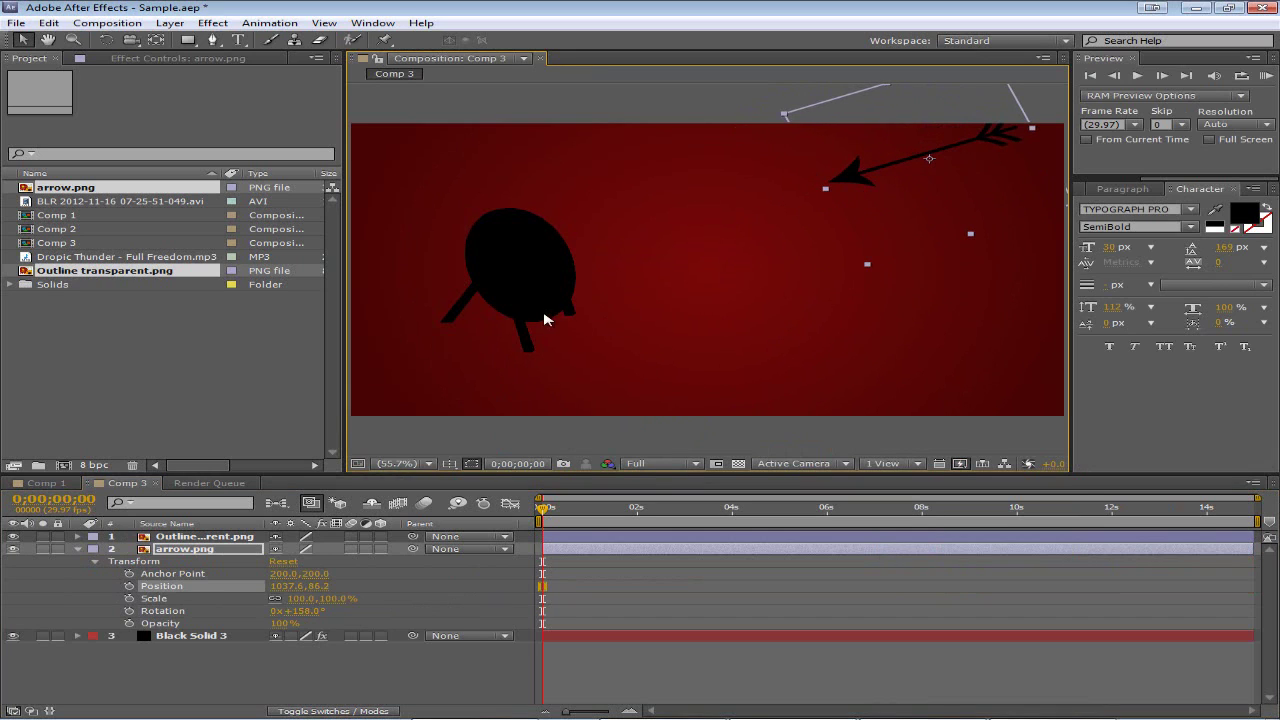
- Review the timing of the target's animation in Comp 1 as a reference
left_click(528, 273)
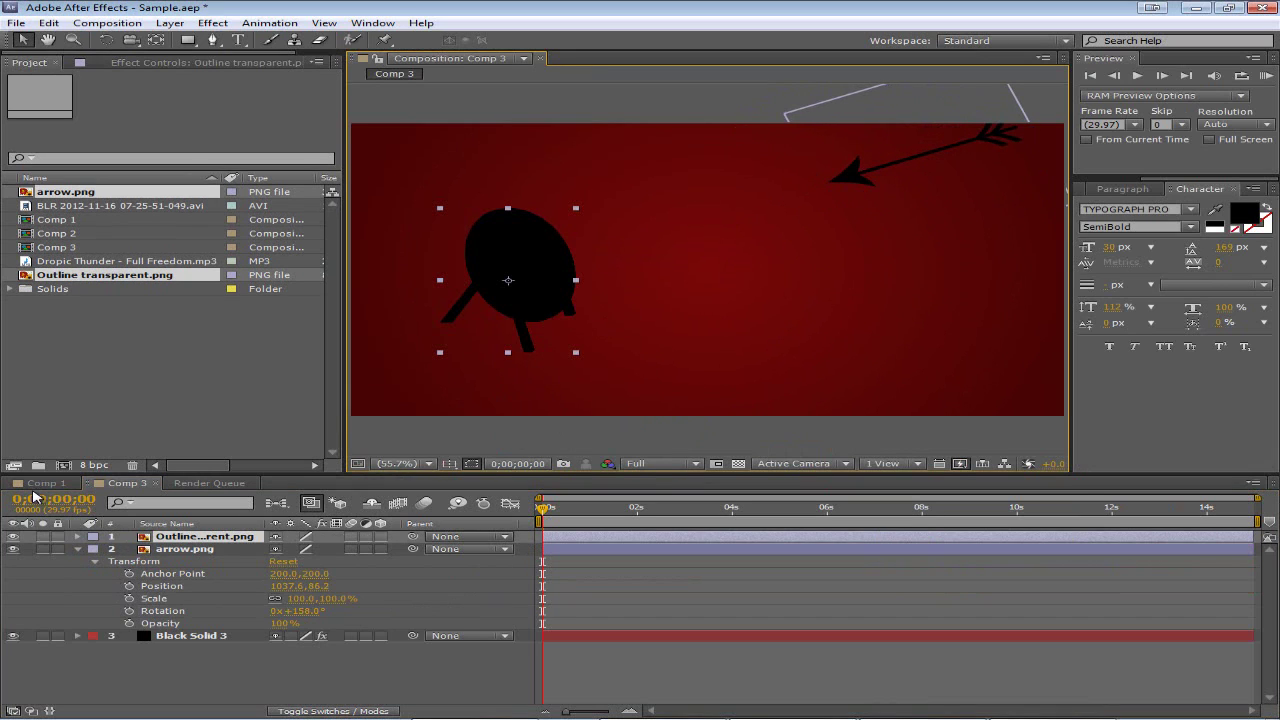
left_click(45, 484)
left_click_drag(795, 513, 723, 510)
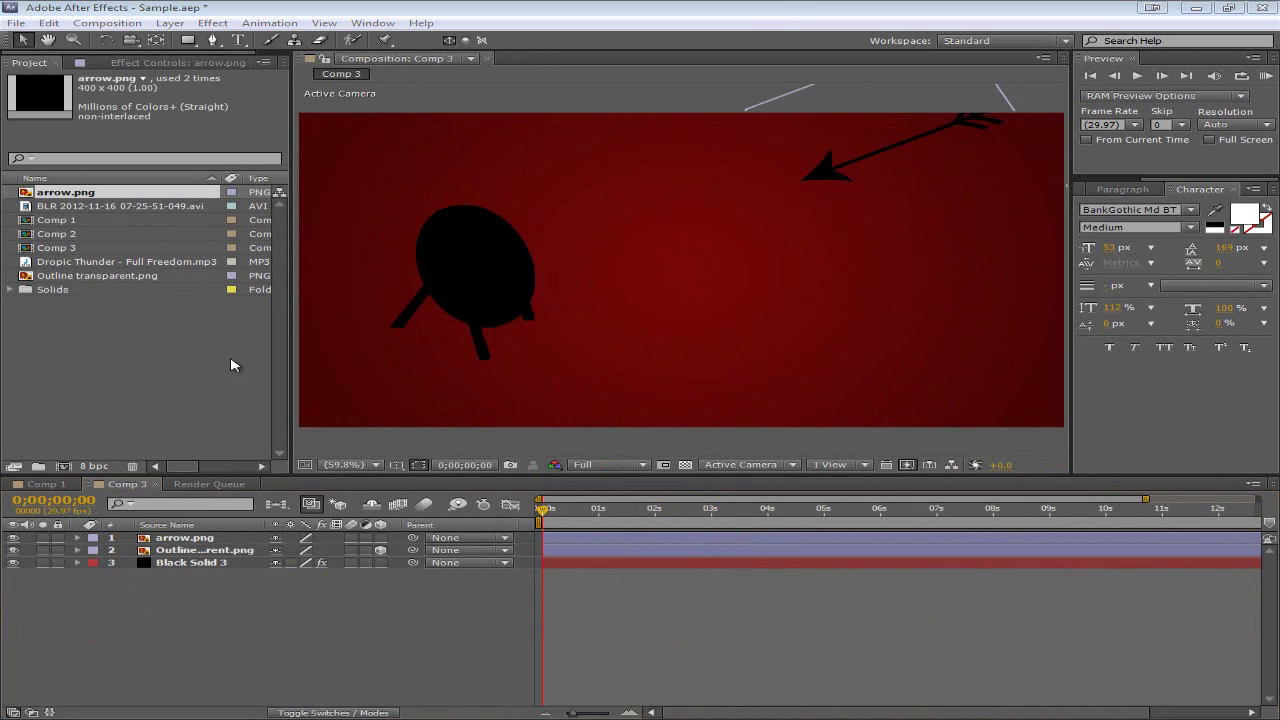
- In Comp 3, unlink the easel target's scale proportions, reduce its horizontal scale to 0.8%, and add a Scale keyframe at 0 seconds
left_click(97, 550)
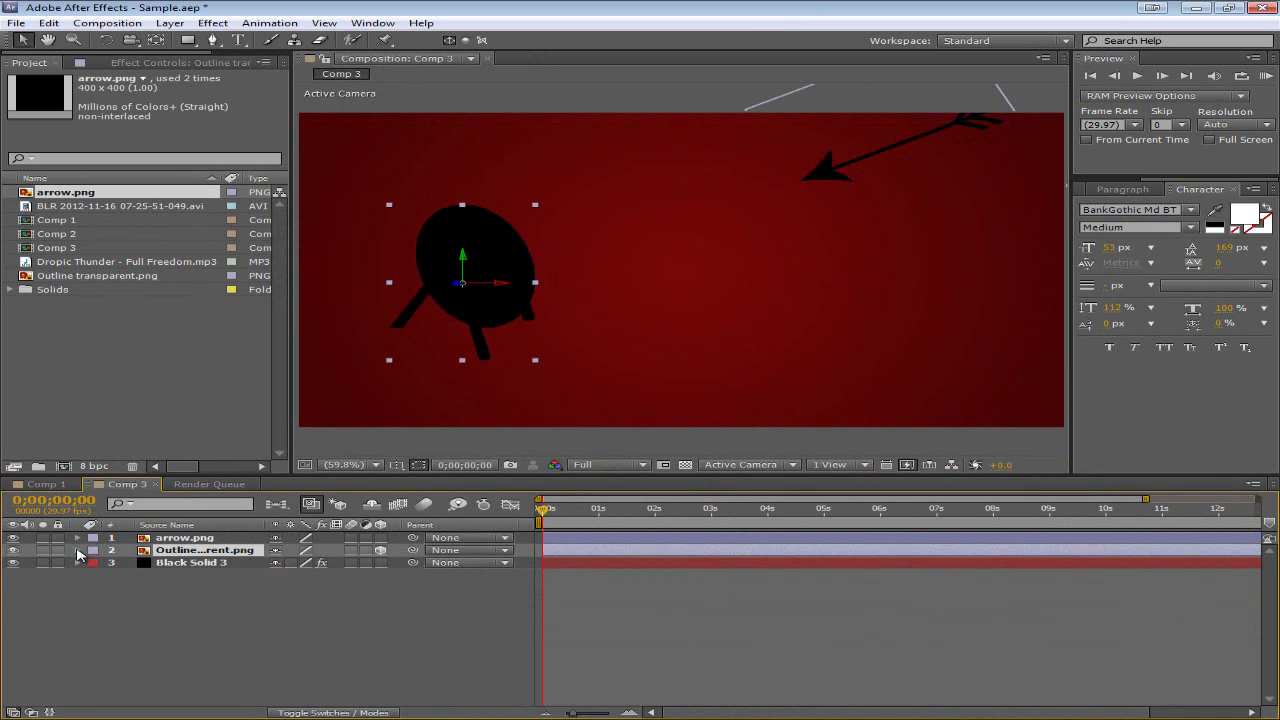
left_click(77, 550)
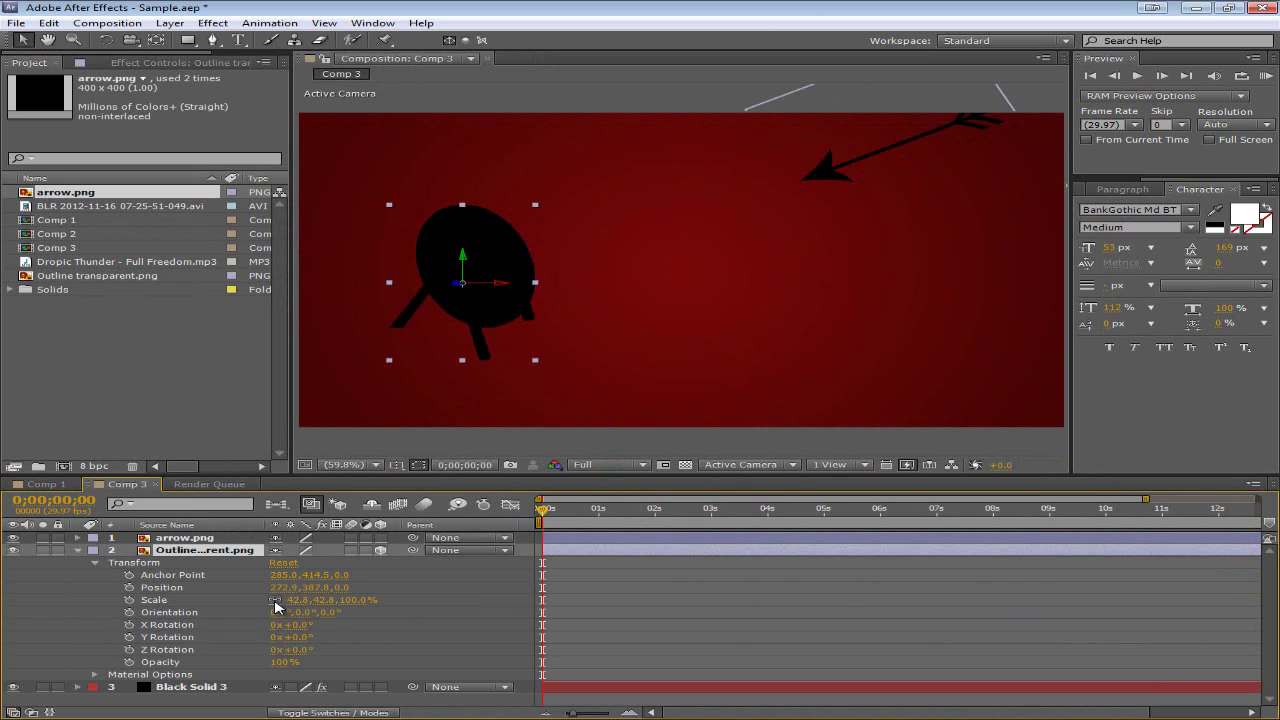
left_click_drag(297, 603, 272, 600)
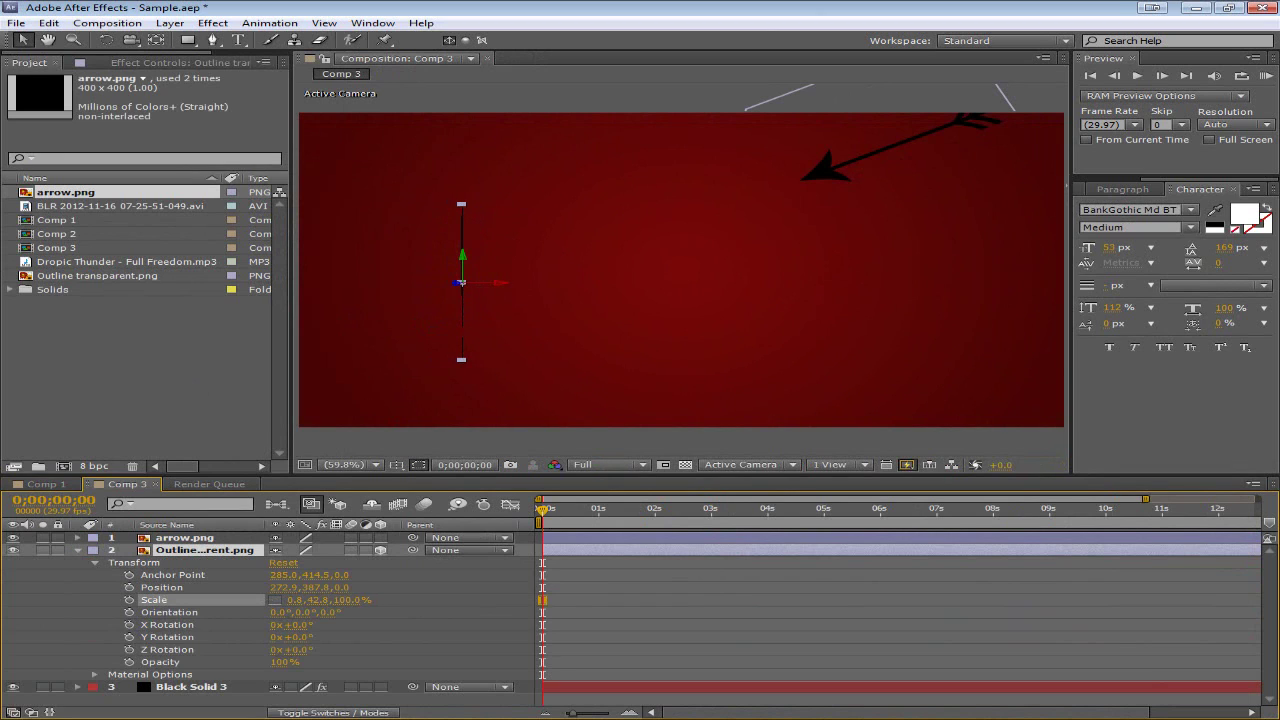
left_click(129, 600)
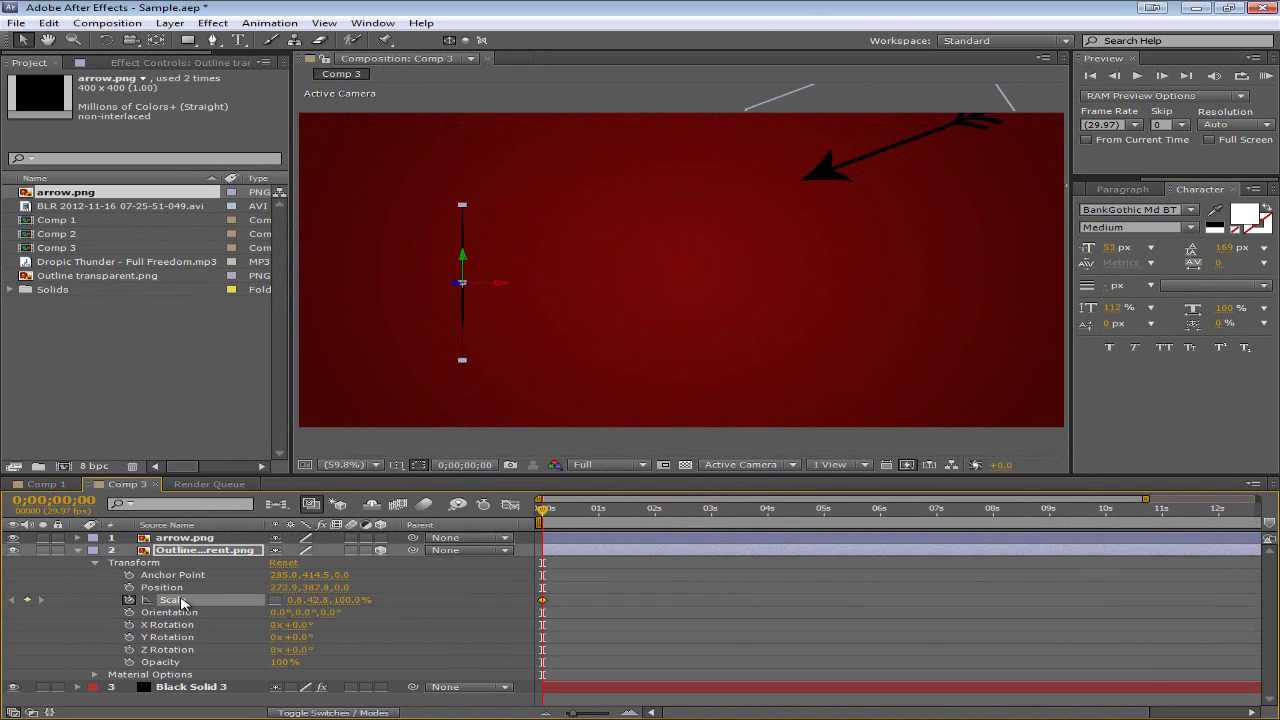
- At 0;00;01;05, keyframe the easel target's horizontal scale at 42.8%
left_click_drag(544, 514, 608, 520)
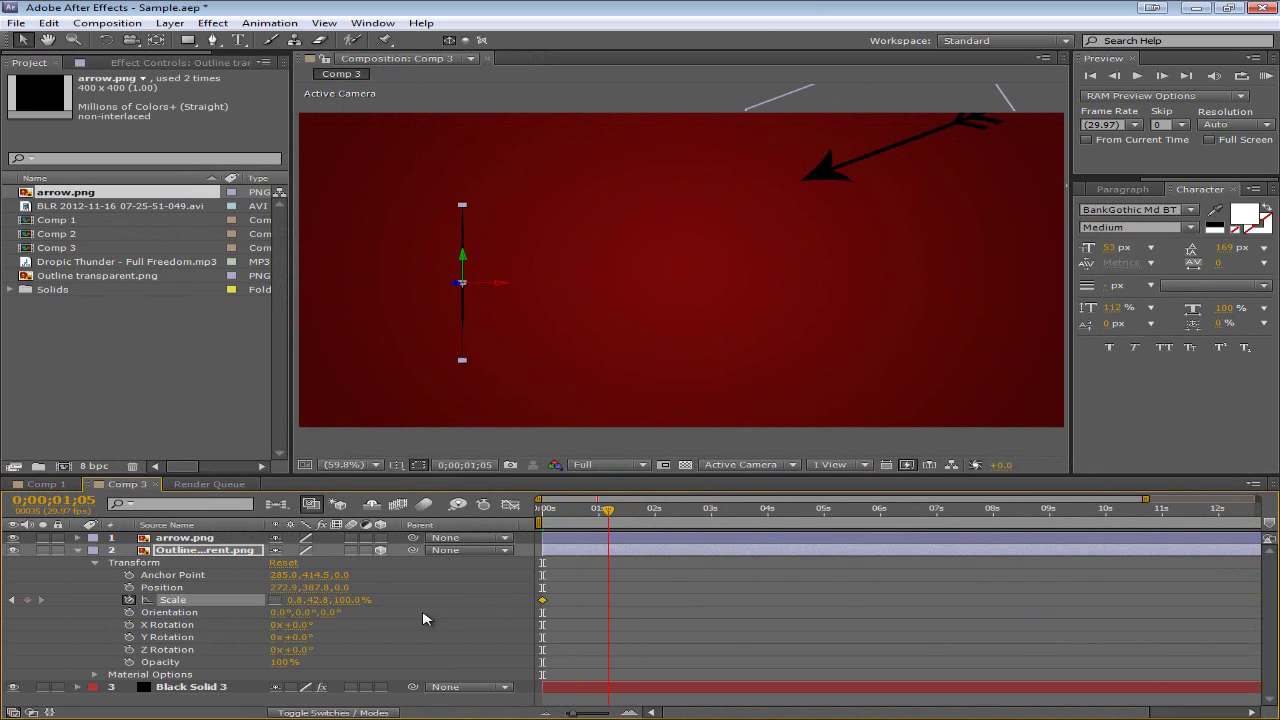
left_click_drag(298, 600, 317, 600)
left_click(309, 601)
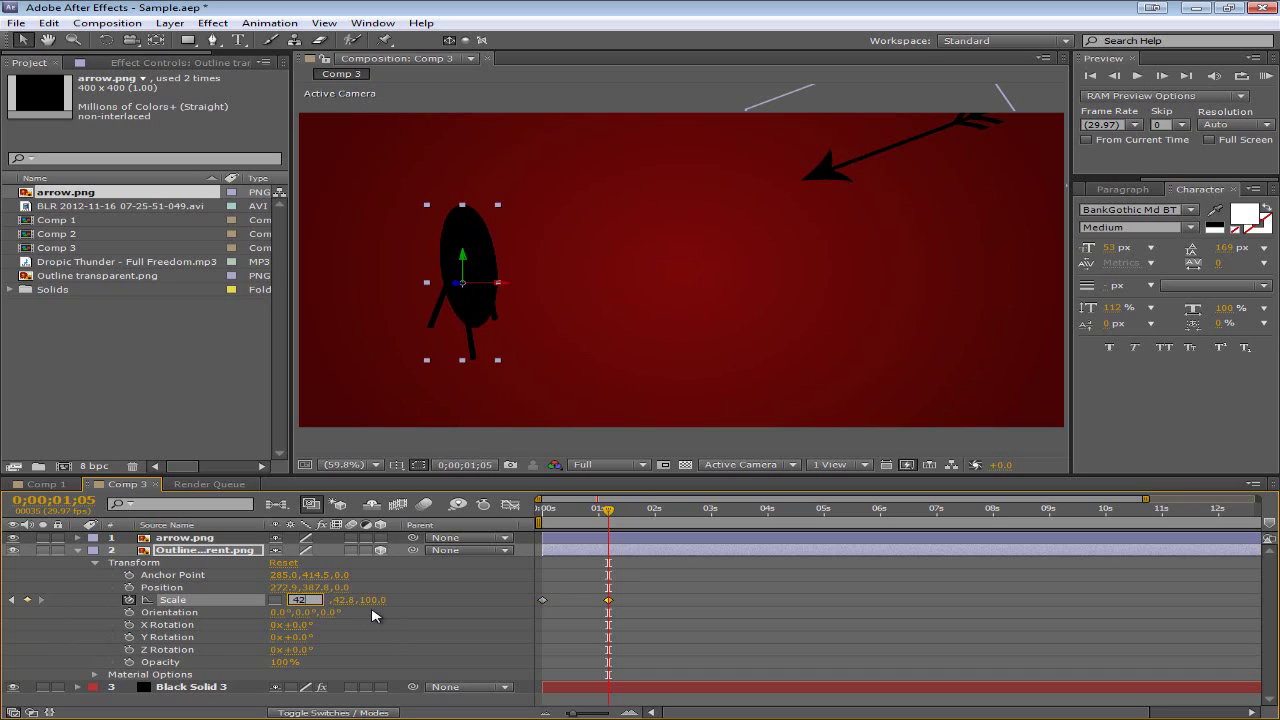
type("42.8")
key("Return")
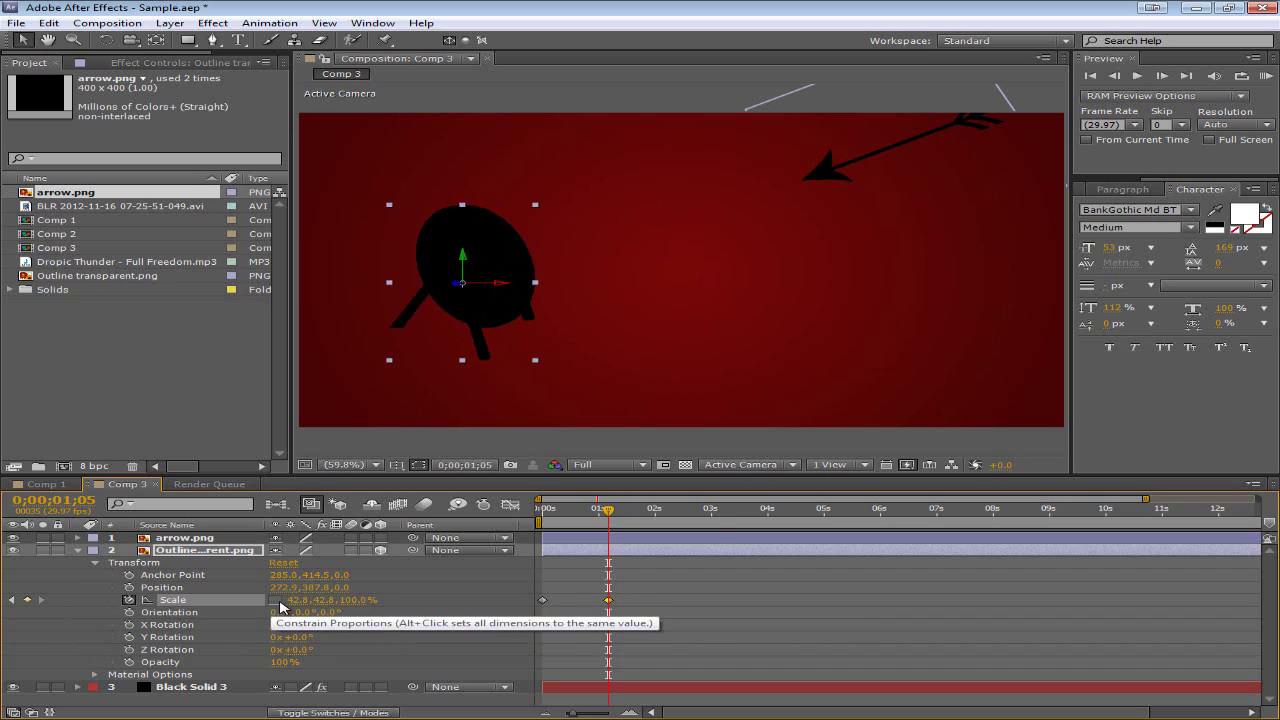
- Try scaling the easel target with its proportions constrained, and undo the change
left_click(279, 602)
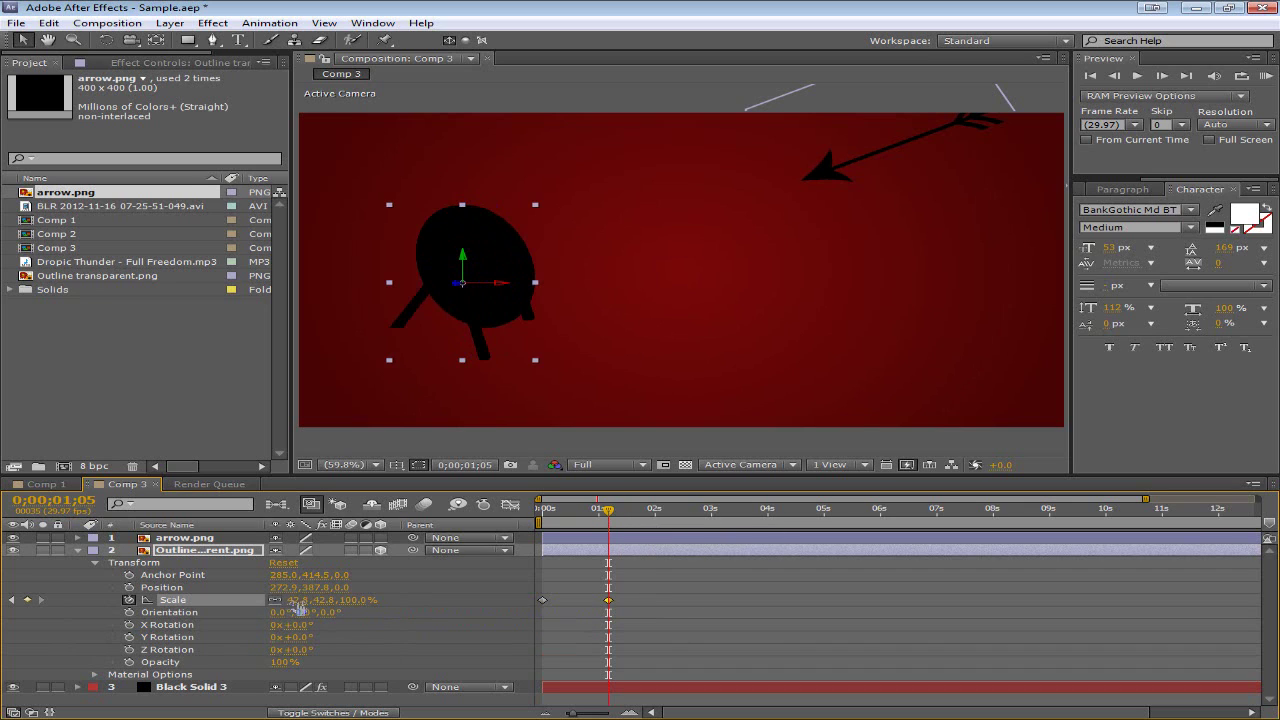
left_click_drag(299, 601, 318, 625)
key("ctrl+z")
- At 0;00;01;06, collapse the target layer's properties and add a white text layer reading "MvM" near the middle of the frame
left_click_drag(609, 514, 613, 550)
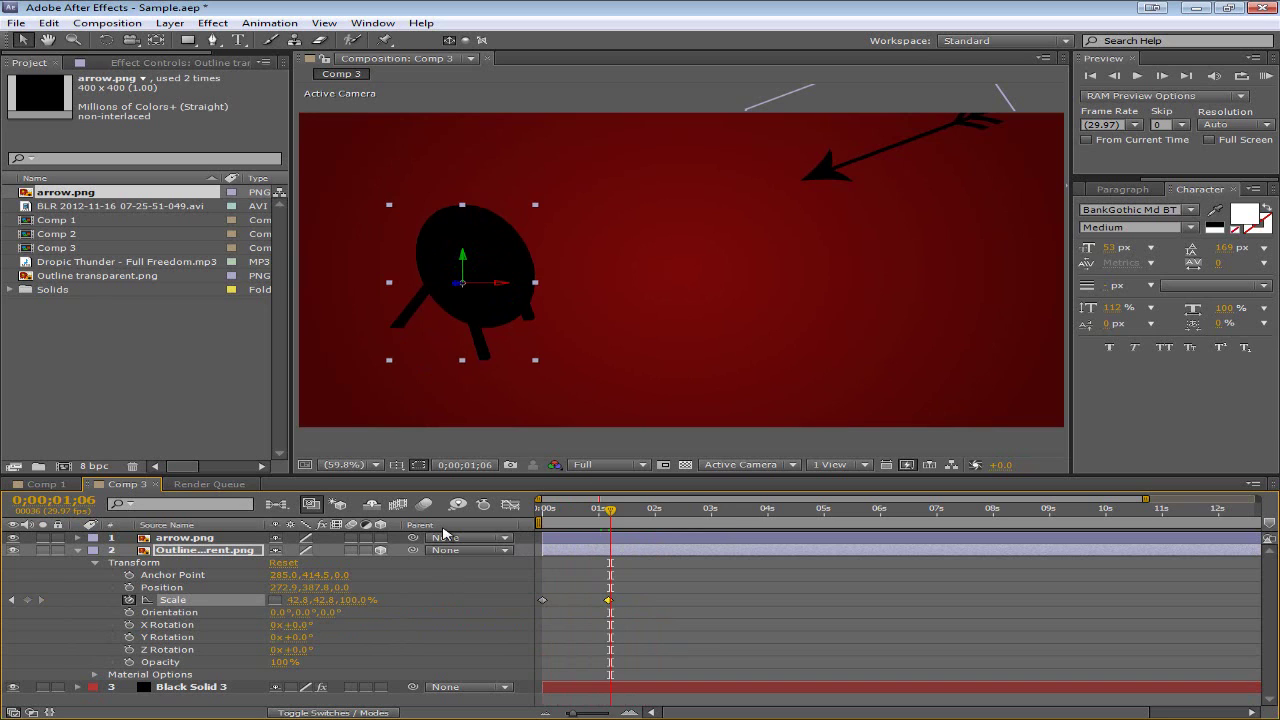
left_click(78, 551)
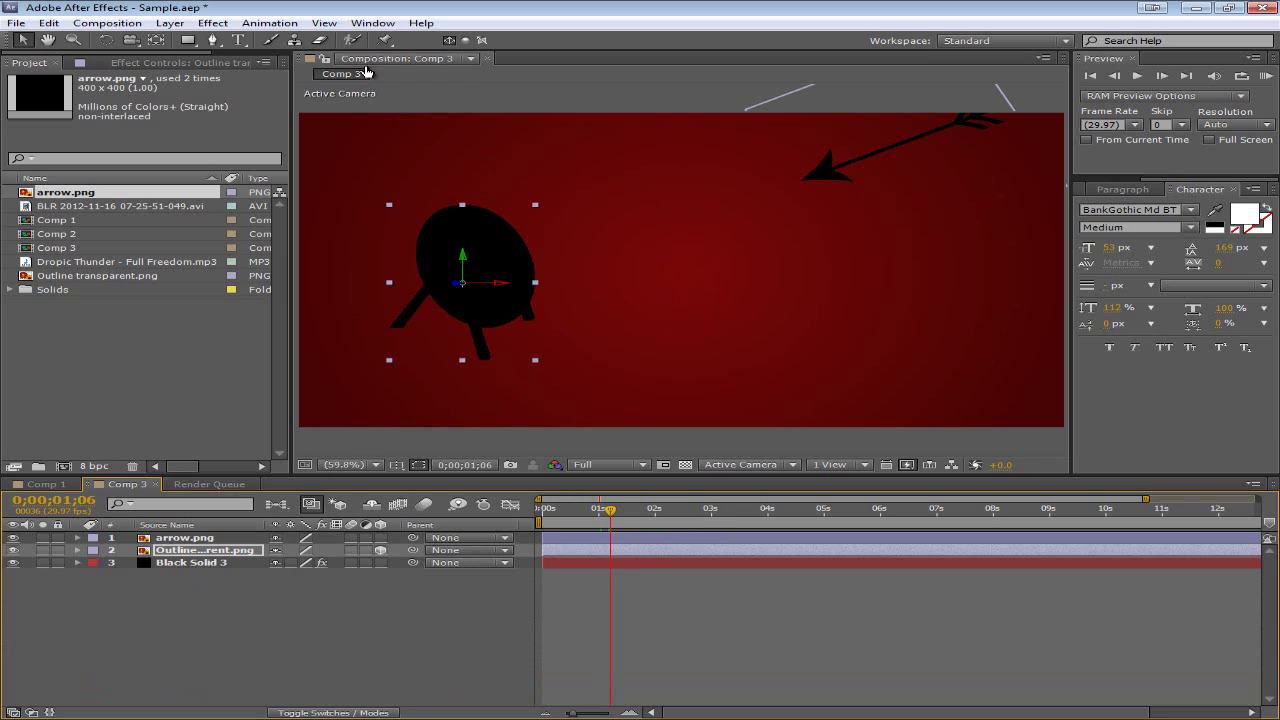
left_click(238, 40)
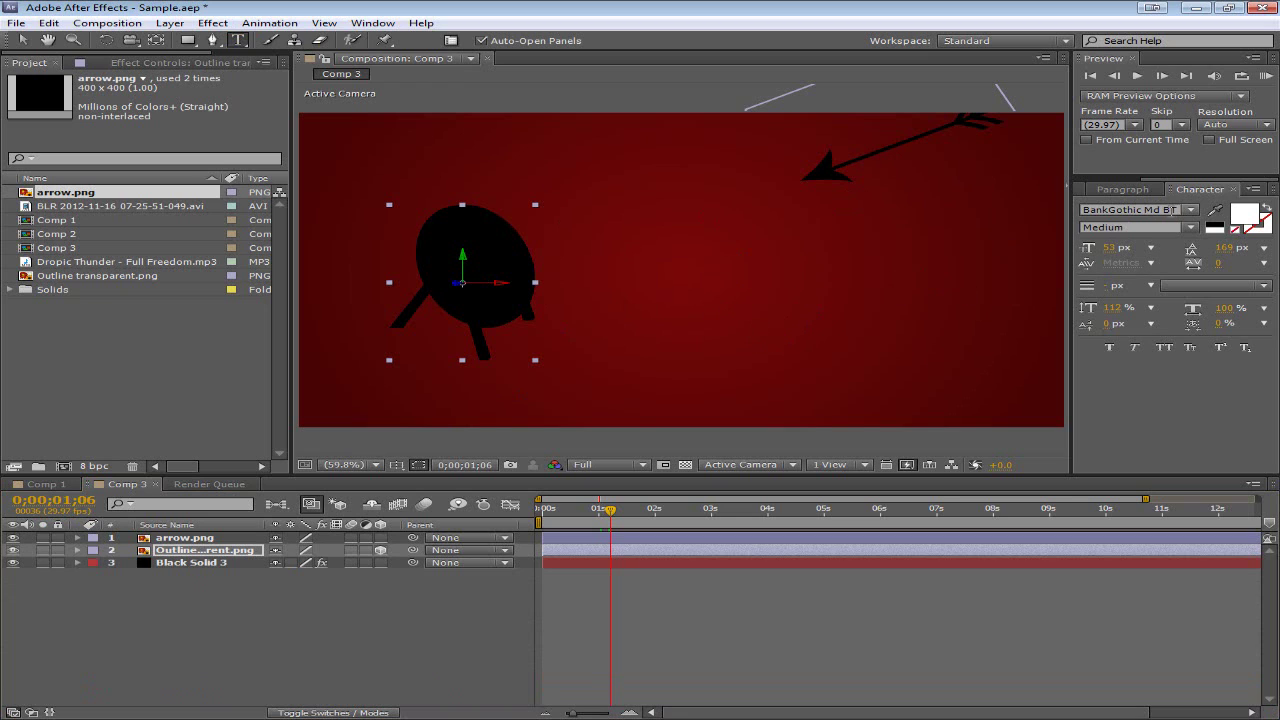
left_click(684, 283)
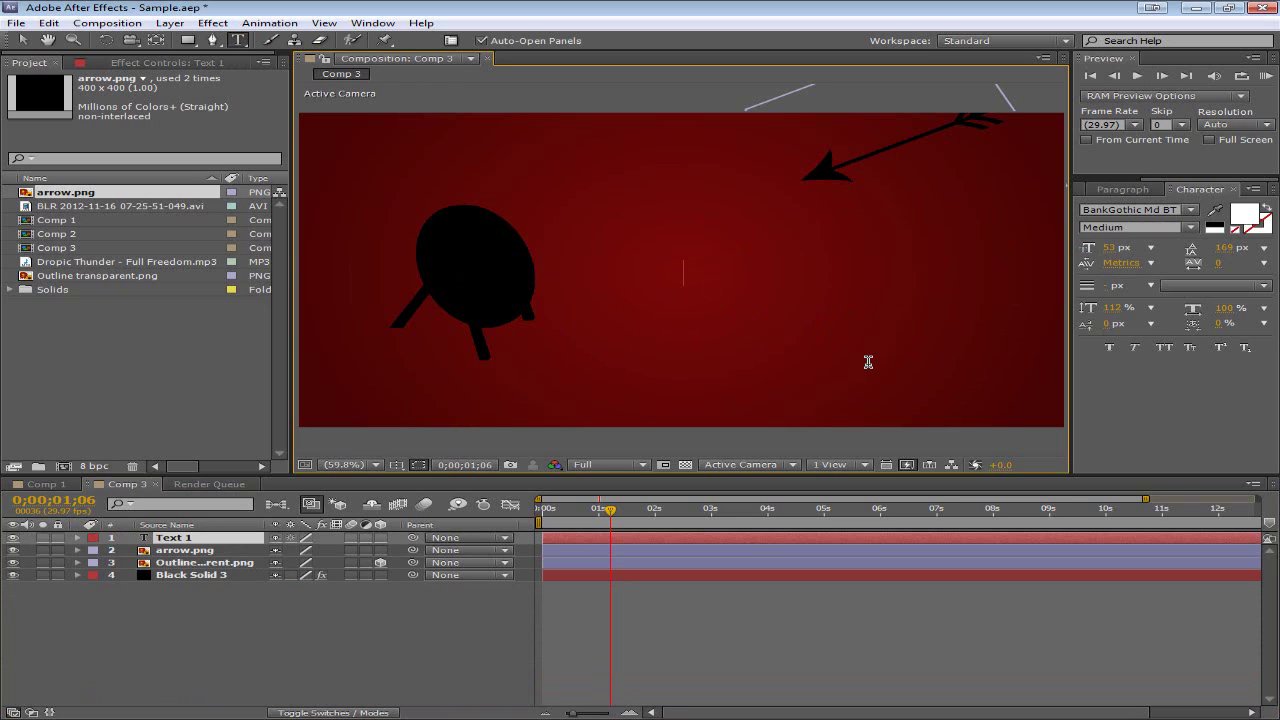
type("MvM")
left_click(22, 40)
- Add a second white text layer reading "Archer" below the MvM text
left_click(238, 40)
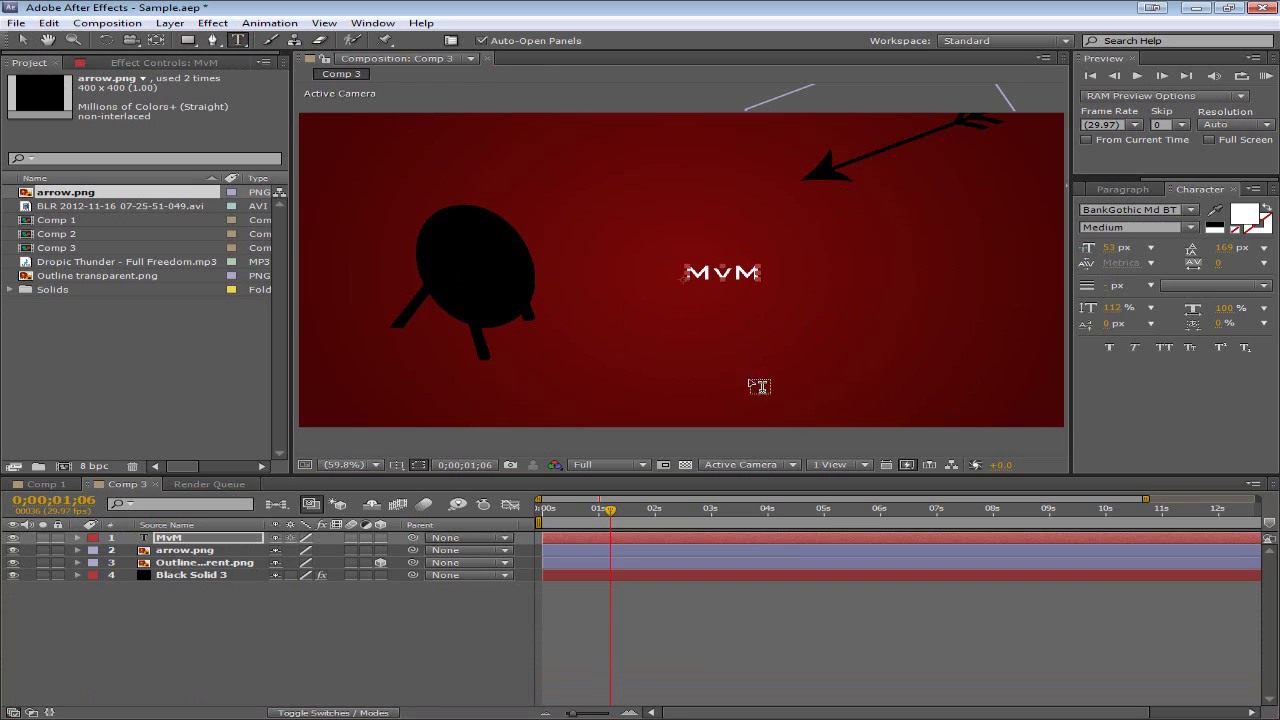
left_click(761, 378)
type("Arrow")
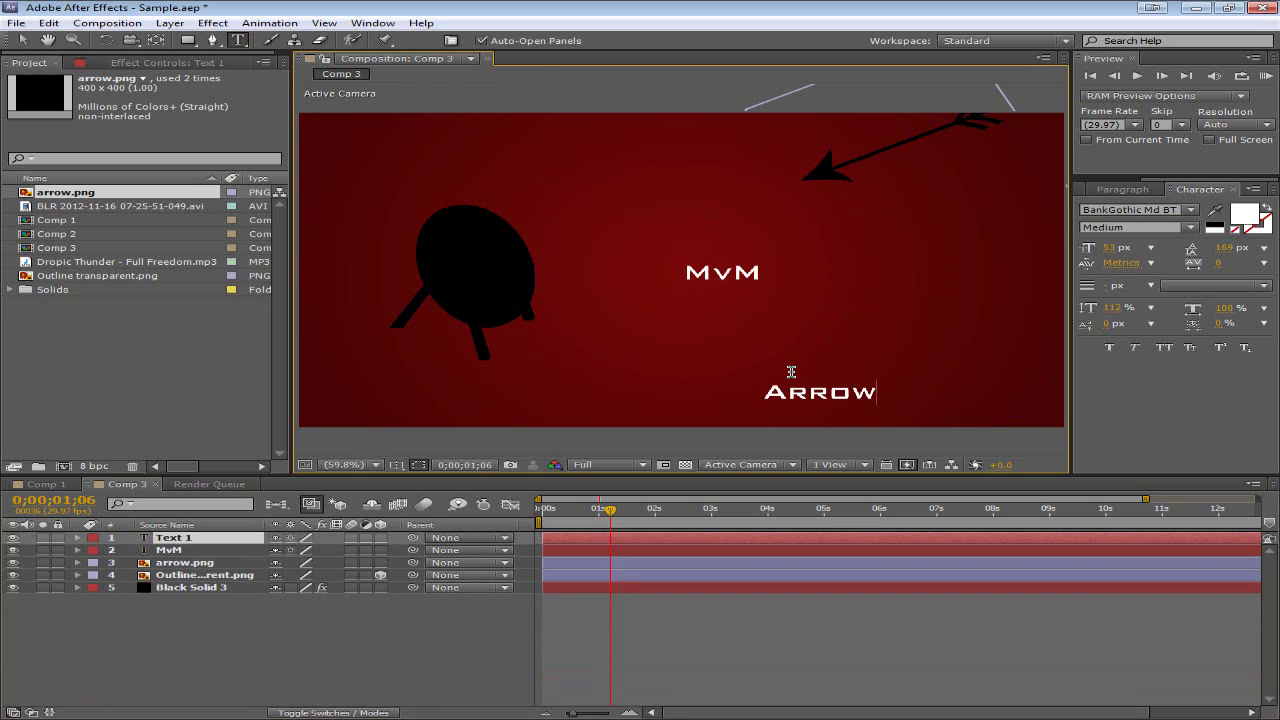
key("BackSpace")
key("BackSpace")
key("BackSpace")
type("cher")
left_click(22, 40)
- Place the MvM text above the arrow's shaft and Archer below it, and lock the arrow.png and Black Solid 3 layers
left_click_drag(800, 397, 720, 325)
left_click_drag(725, 271, 875, 128)
left_click_drag(748, 320, 920, 180)
left_click(903, 144)
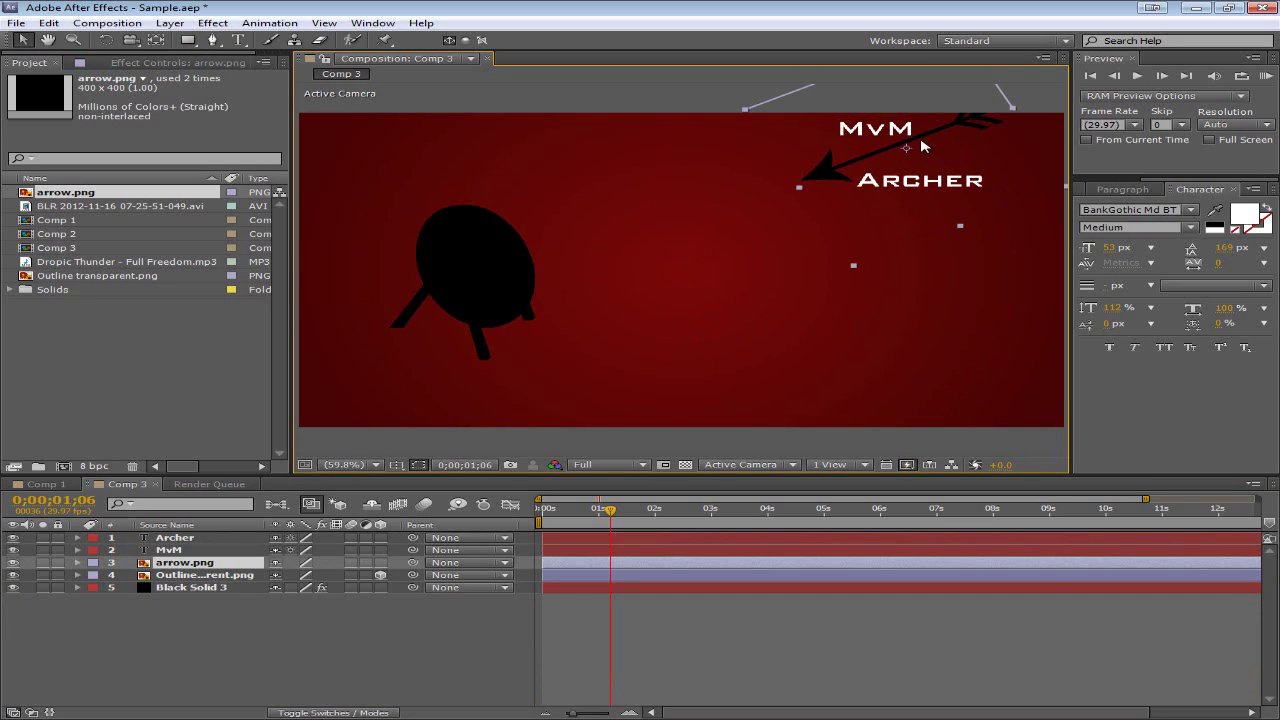
left_click_drag(57, 564, 68, 590)
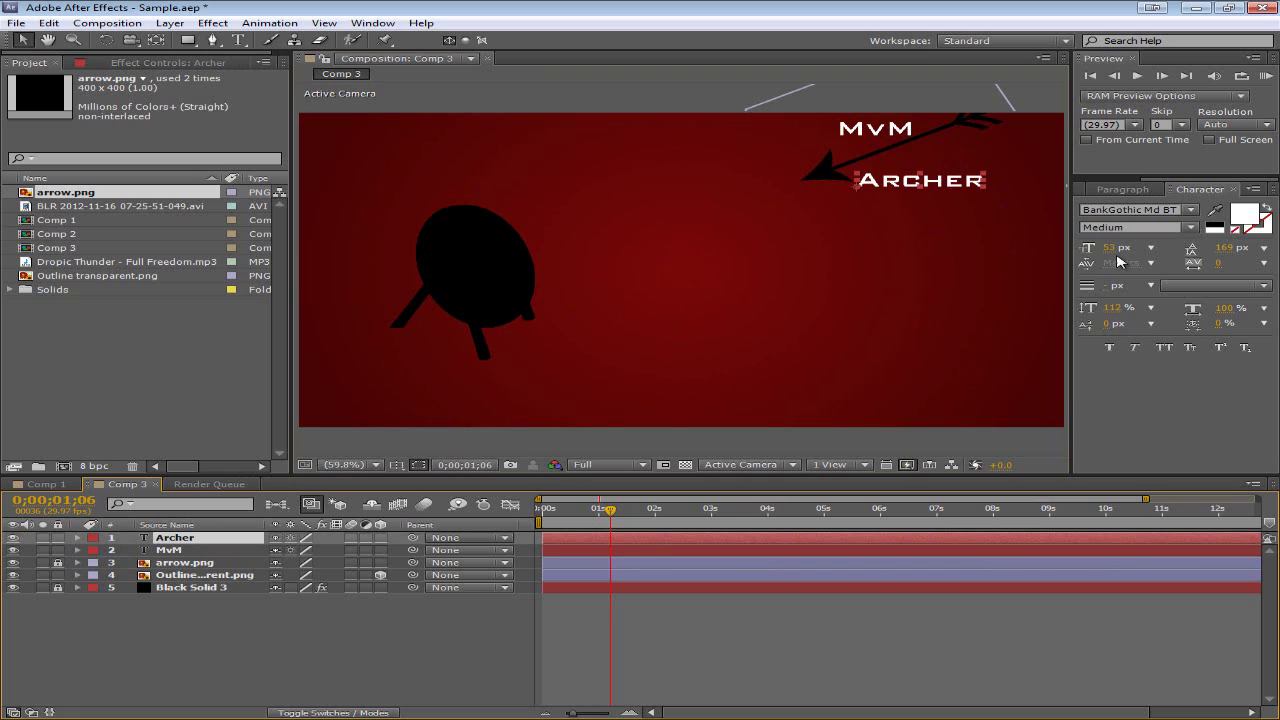
- Try a larger font size for Archer, revert it, and set the MvM text's font size to 73 px
left_click_drag(1117, 256, 1138, 255)
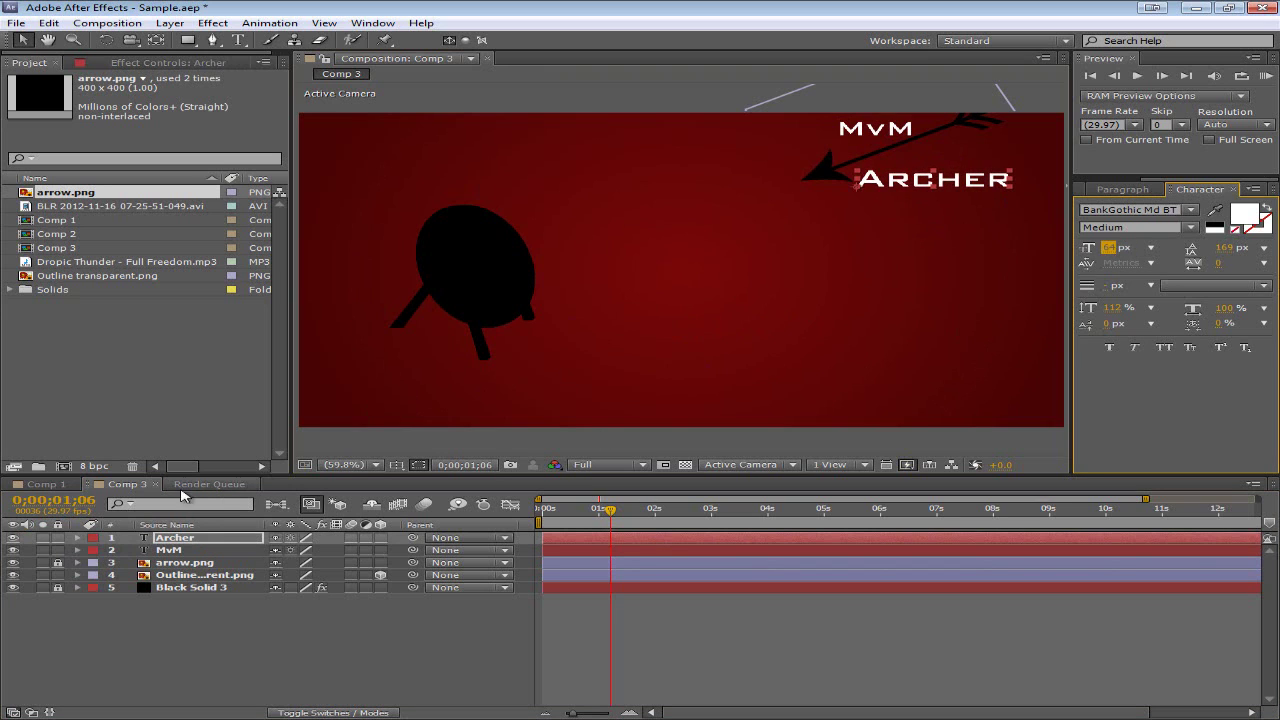
left_click(172, 551)
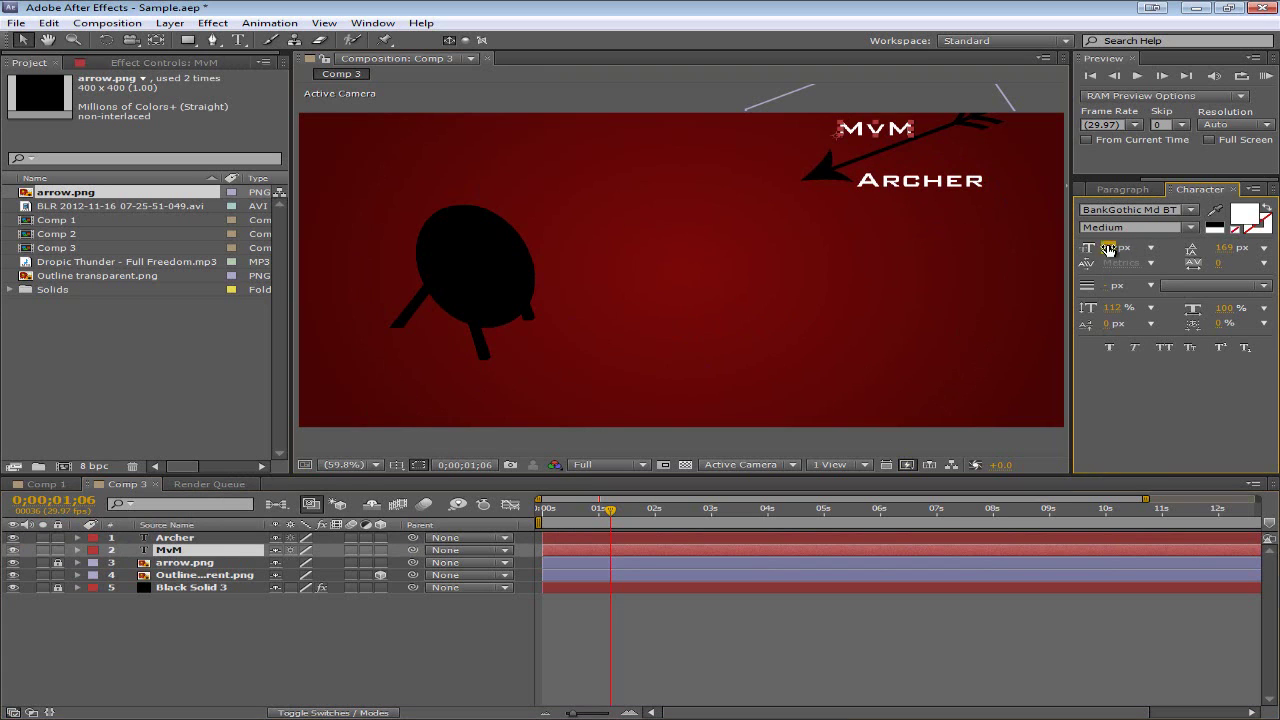
left_click_drag(1105, 252, 1130, 252)
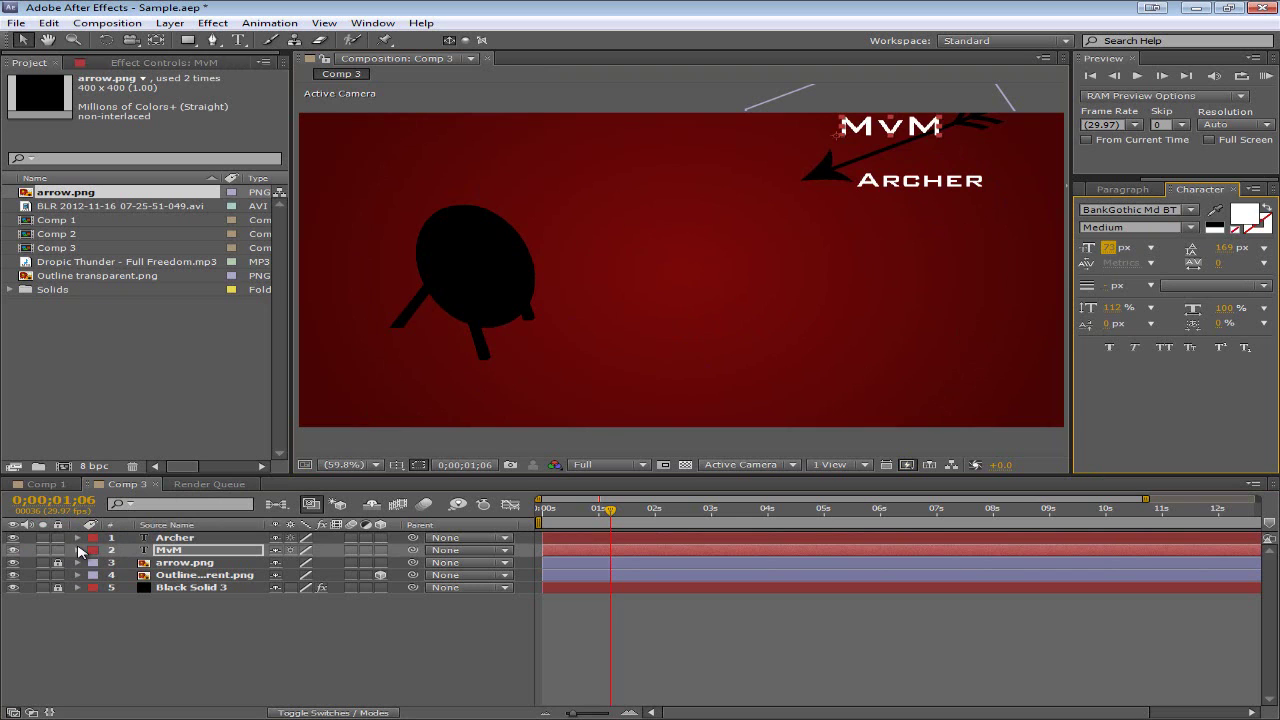
- Rotate the Archer text to -29° and nudge it up against the underside of the arrow's shaft
left_click(78, 538)
left_click(78, 575)
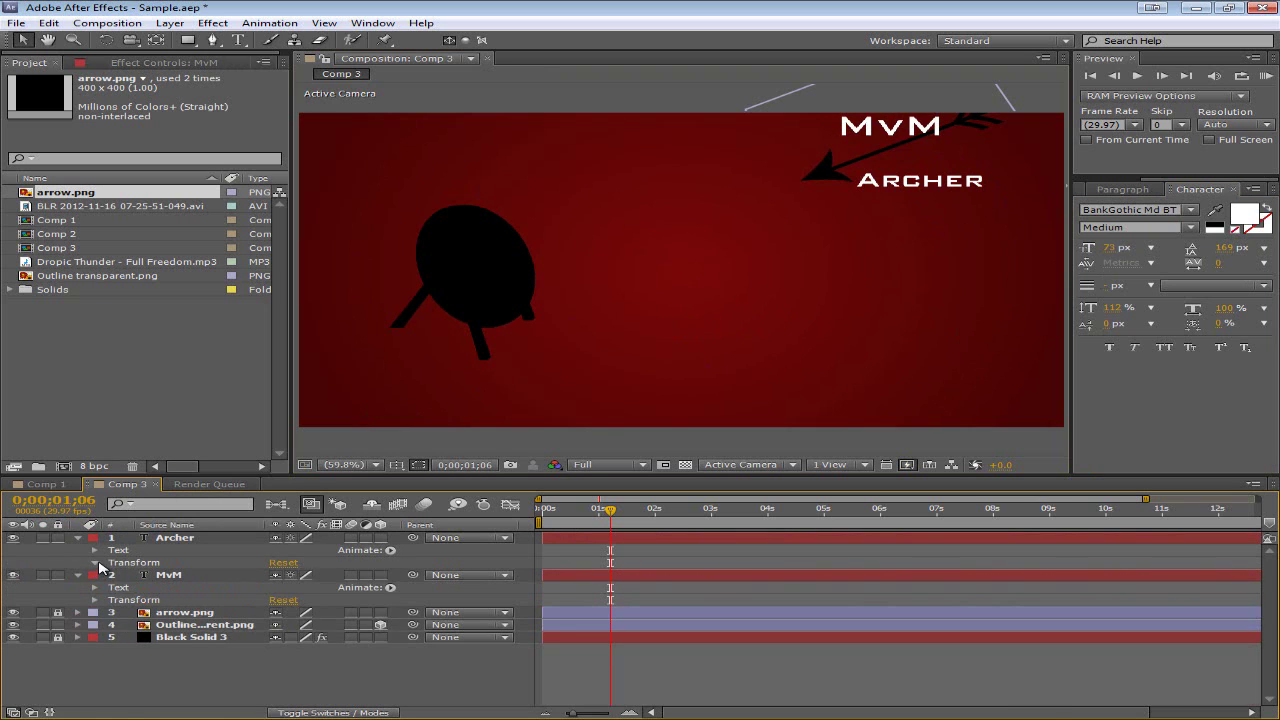
left_click(95, 563)
left_click(162, 611)
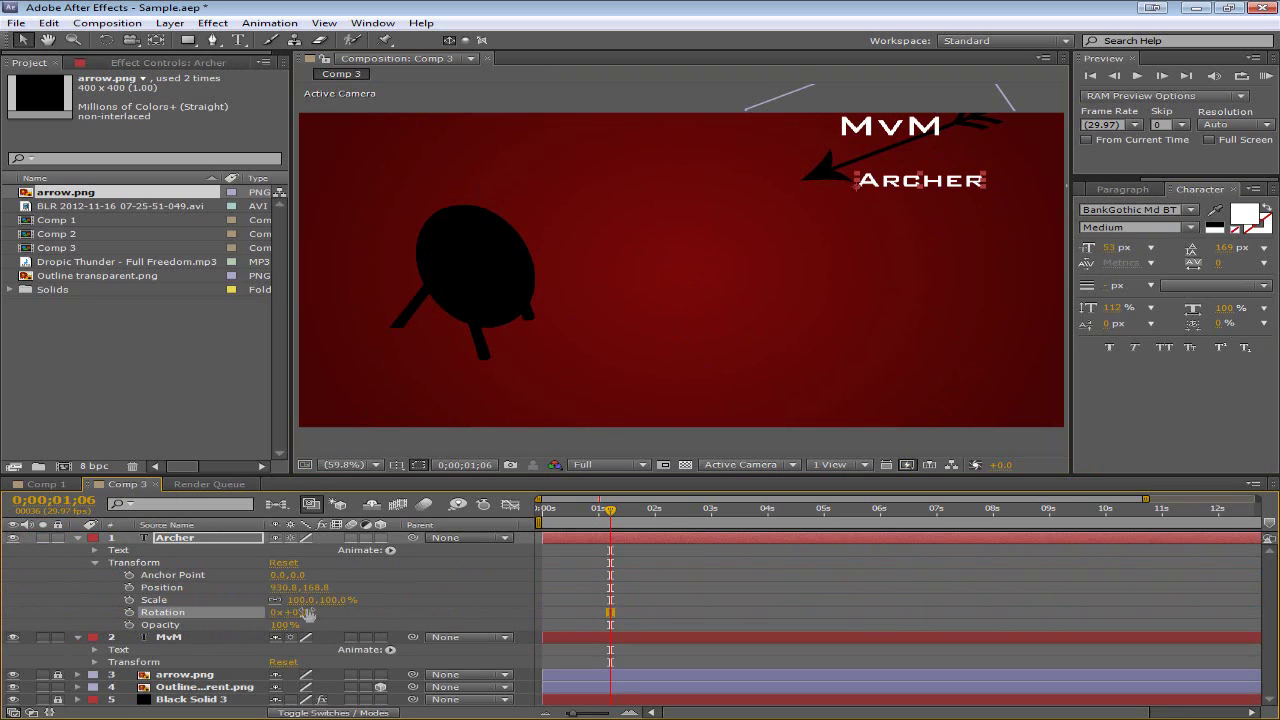
left_click_drag(303, 612, 282, 612)
left_click_drag(890, 175, 893, 168)
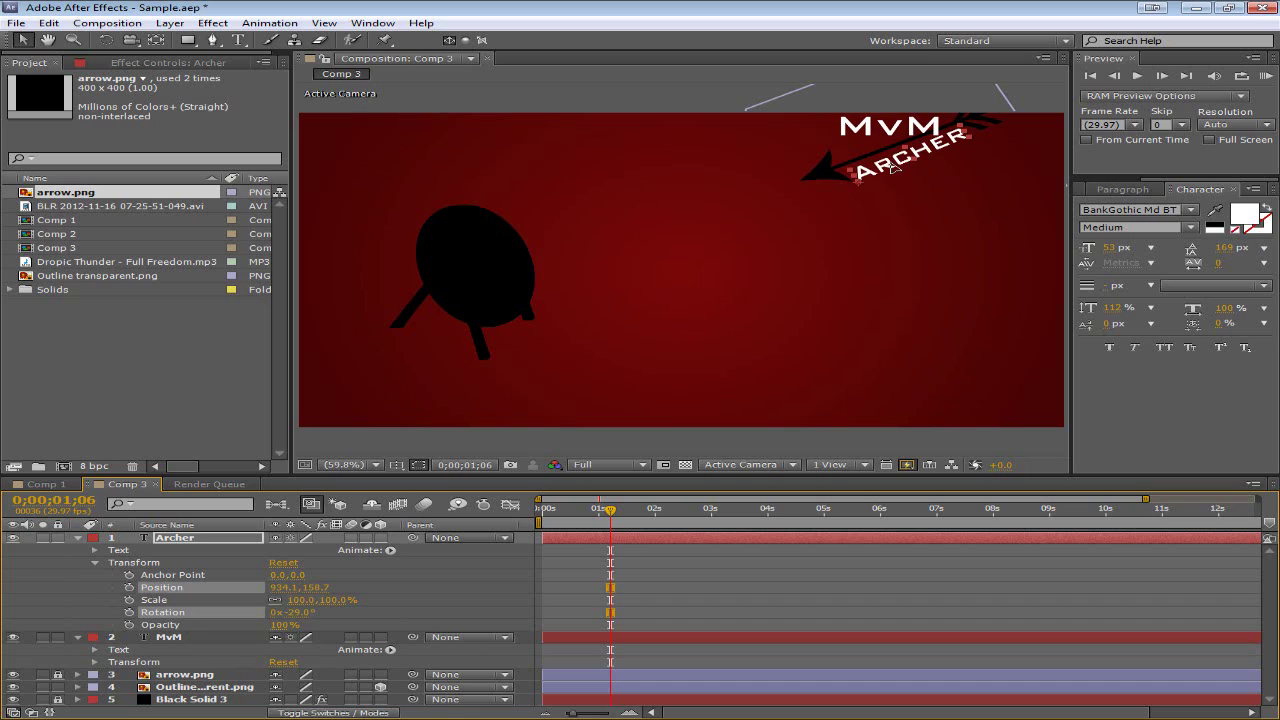
left_click(800, 330)
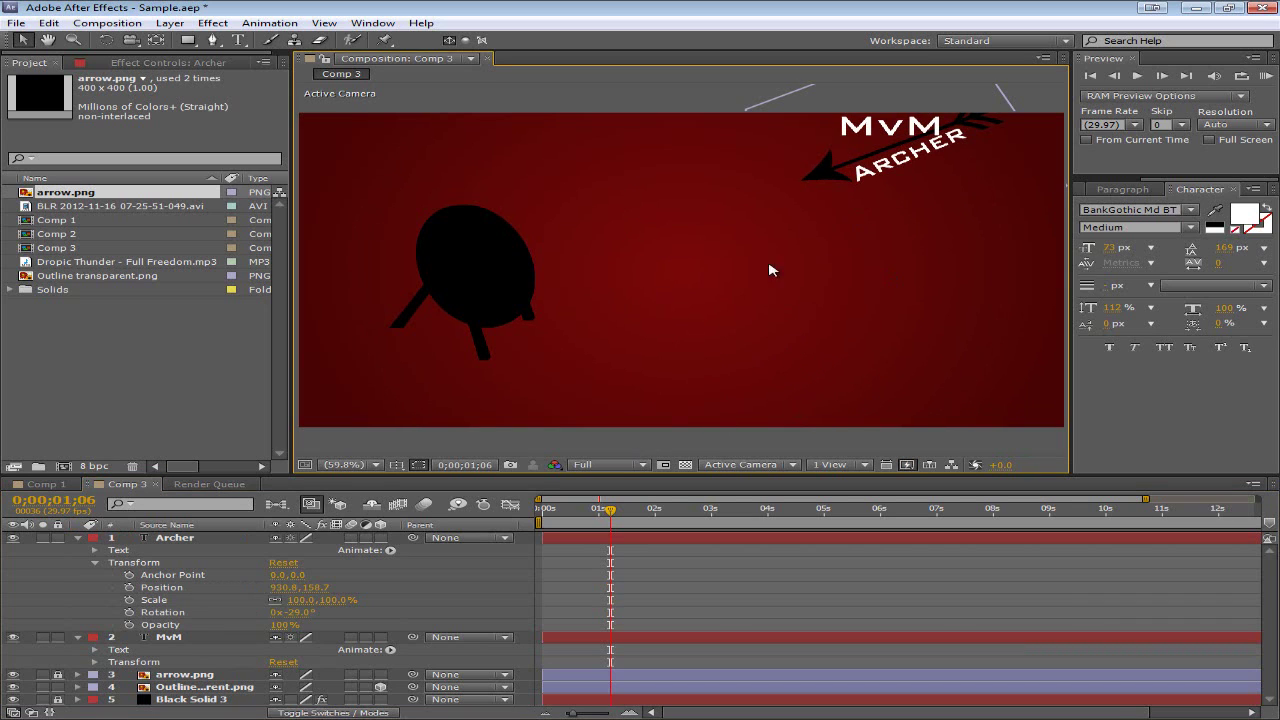
- Rotate the MvM text to -28° and move it down against the upper side of the arrow's shaft
left_click(108, 655)
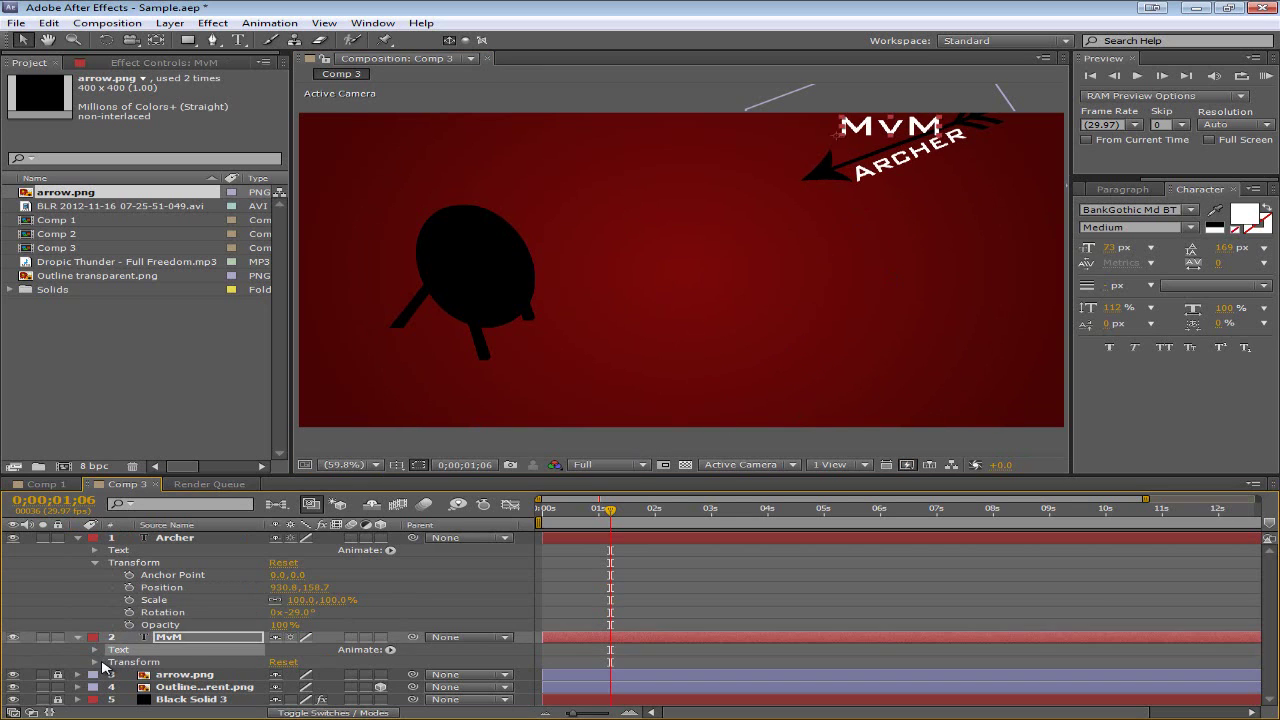
left_click(102, 662)
left_click(96, 662)
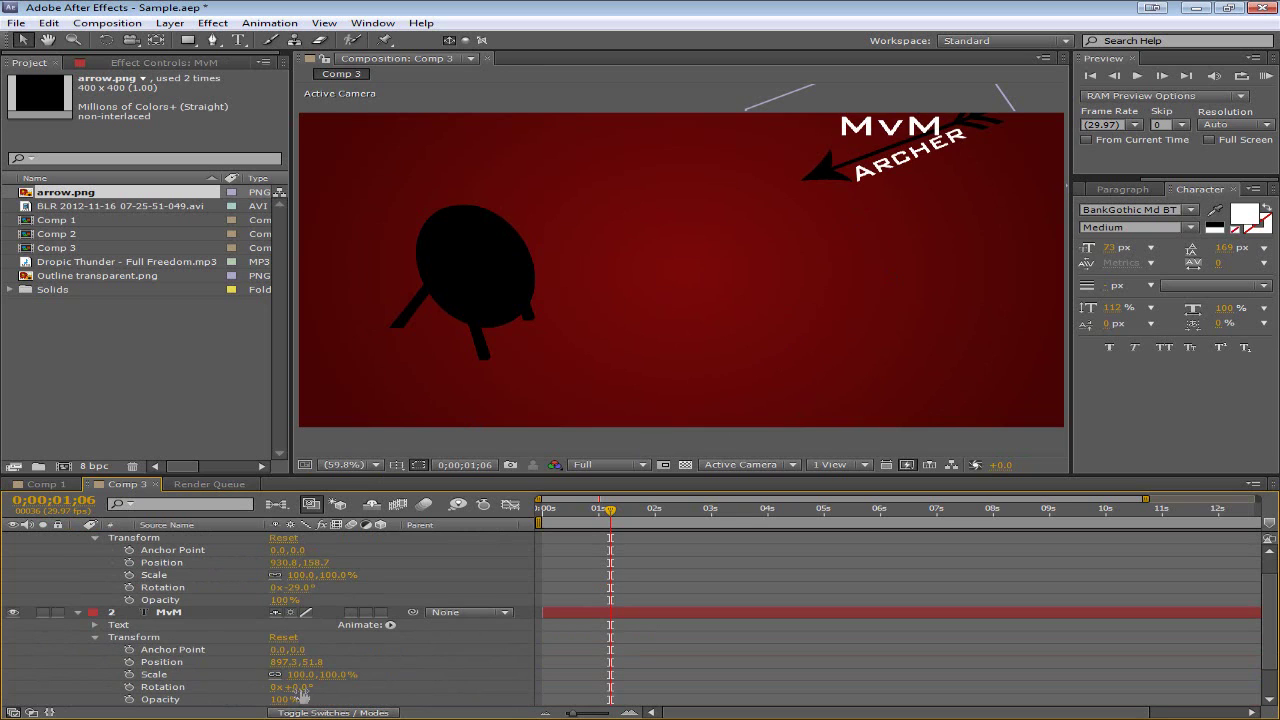
left_click_drag(300, 693, 266, 693)
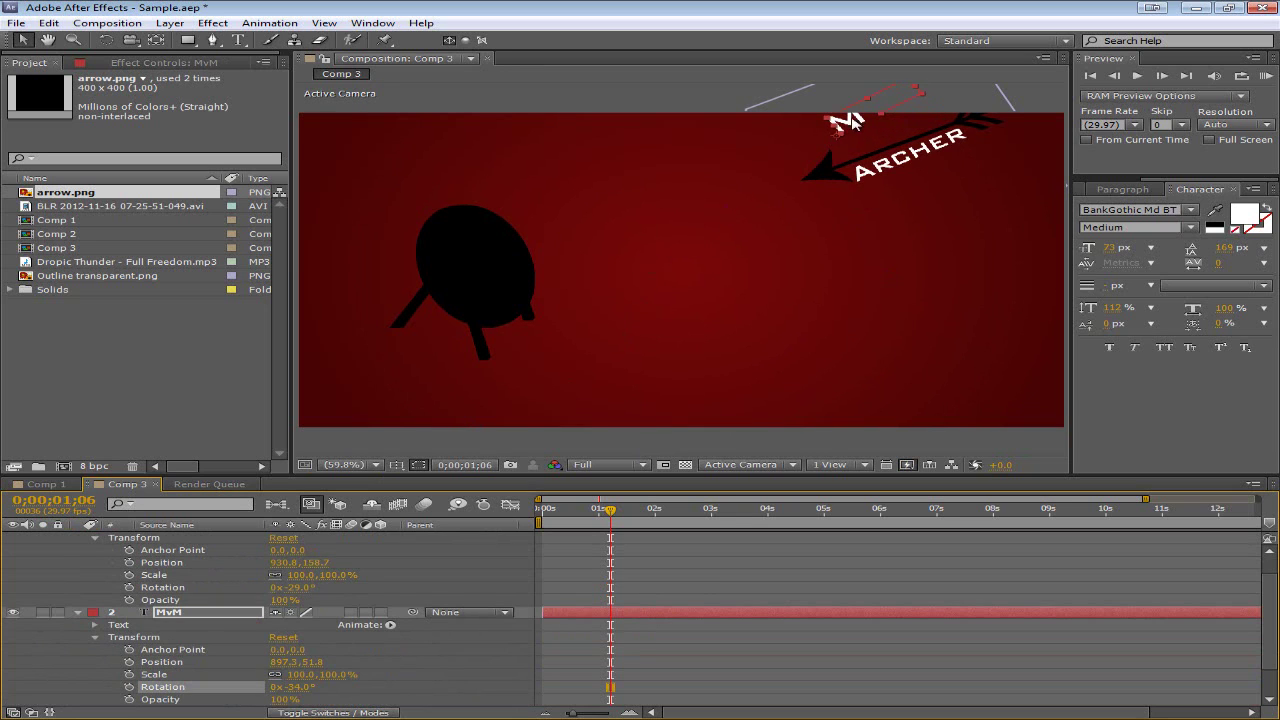
left_click_drag(853, 122, 863, 151)
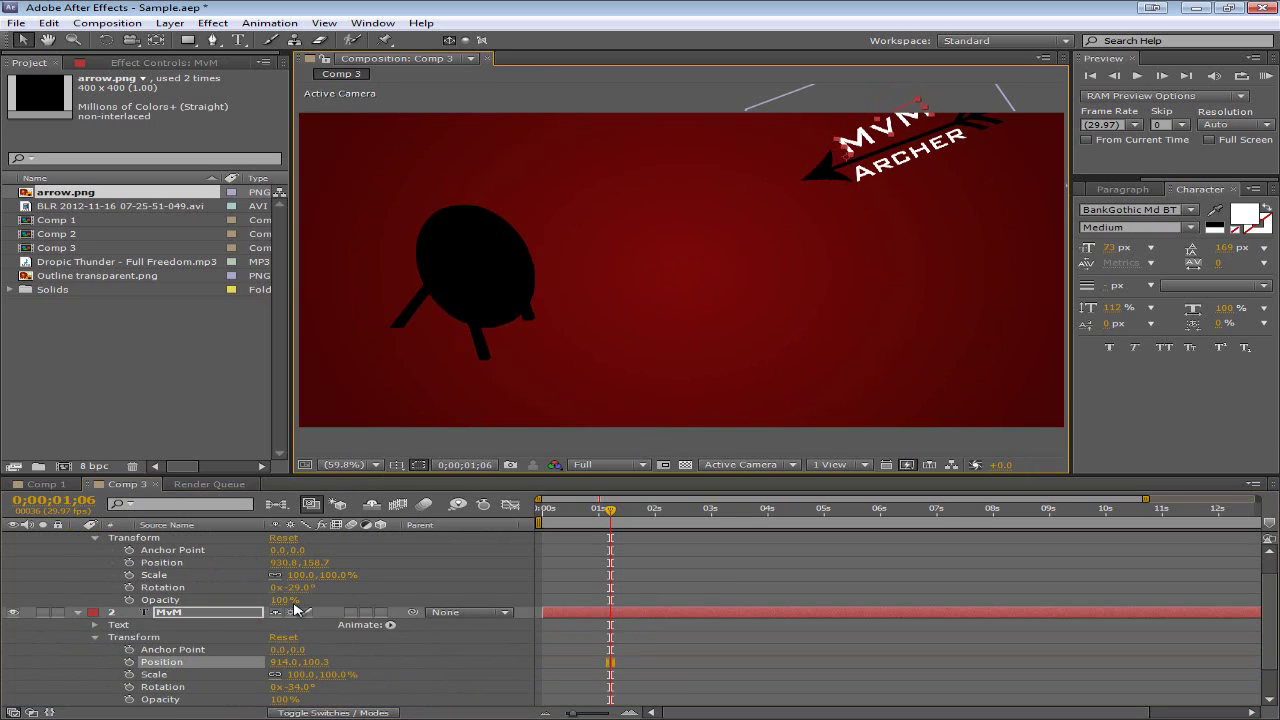
left_click_drag(313, 664, 350, 673)
key("ctrl+z")
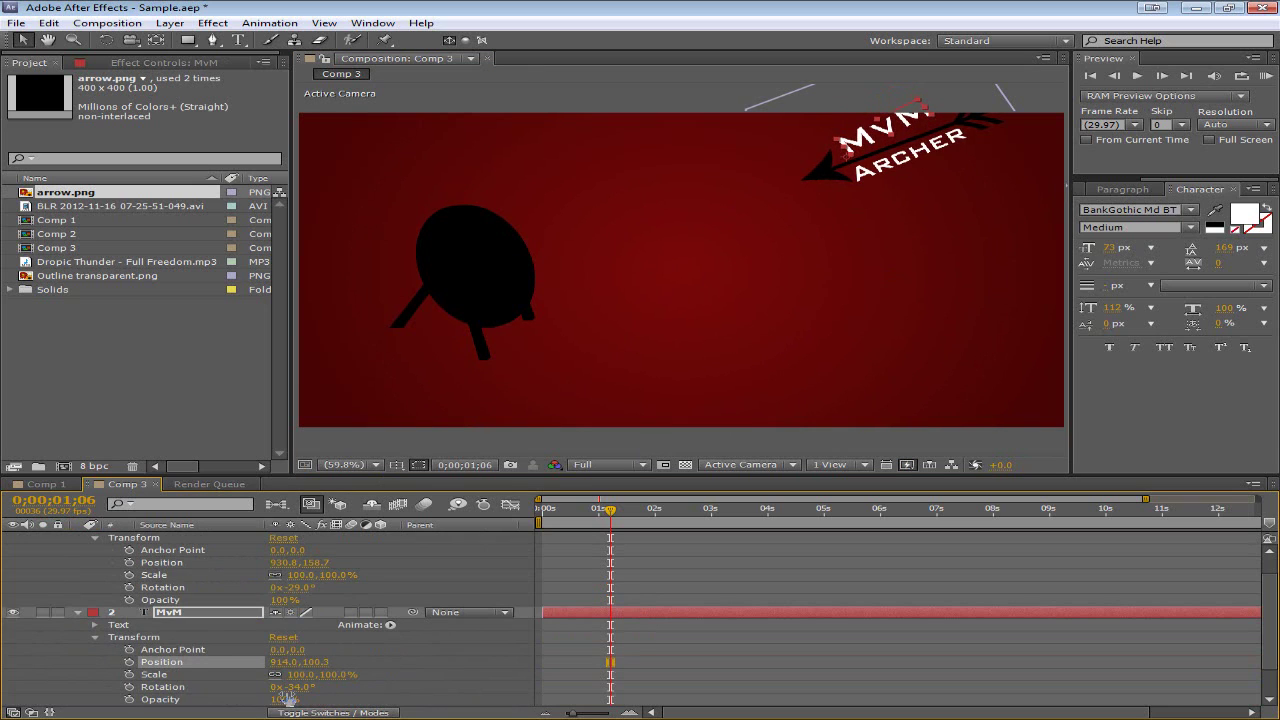
left_click_drag(303, 686, 316, 687)
left_click(940, 336)
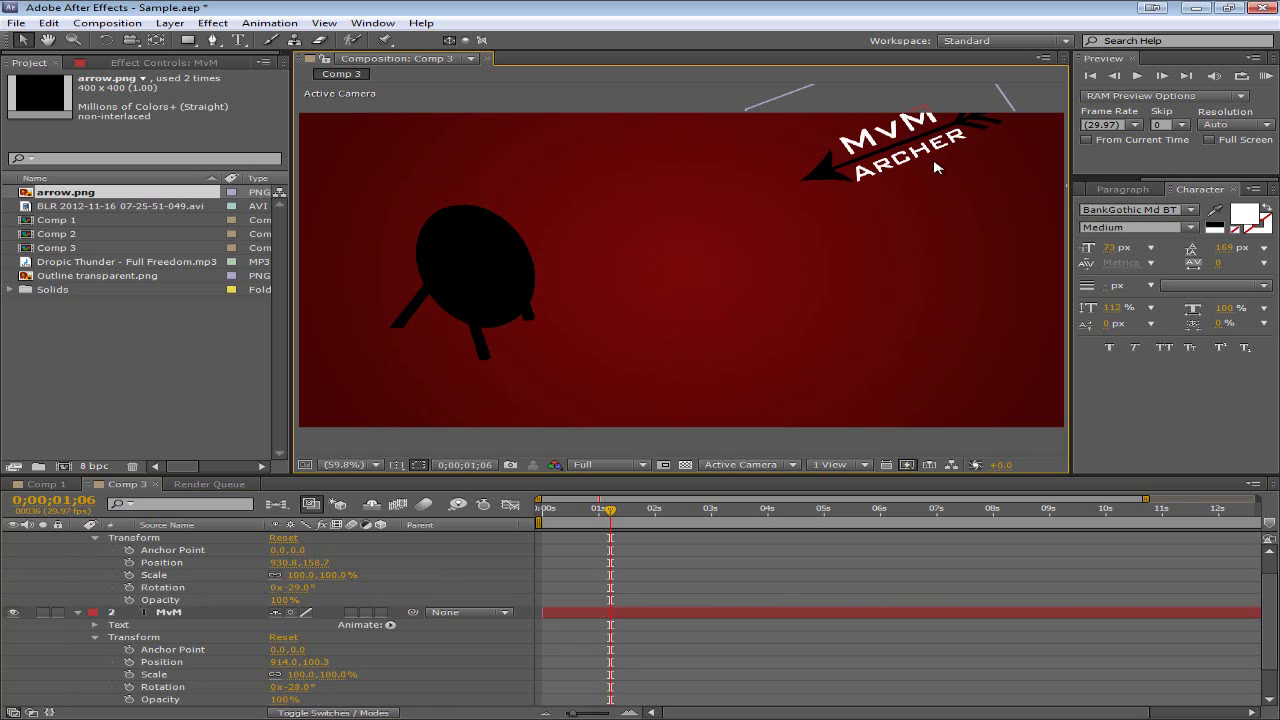
- Unlock arrow.png and shift it slightly down and left together with the MvM and Archer texts
left_click_drag(940, 240, 848, 176)
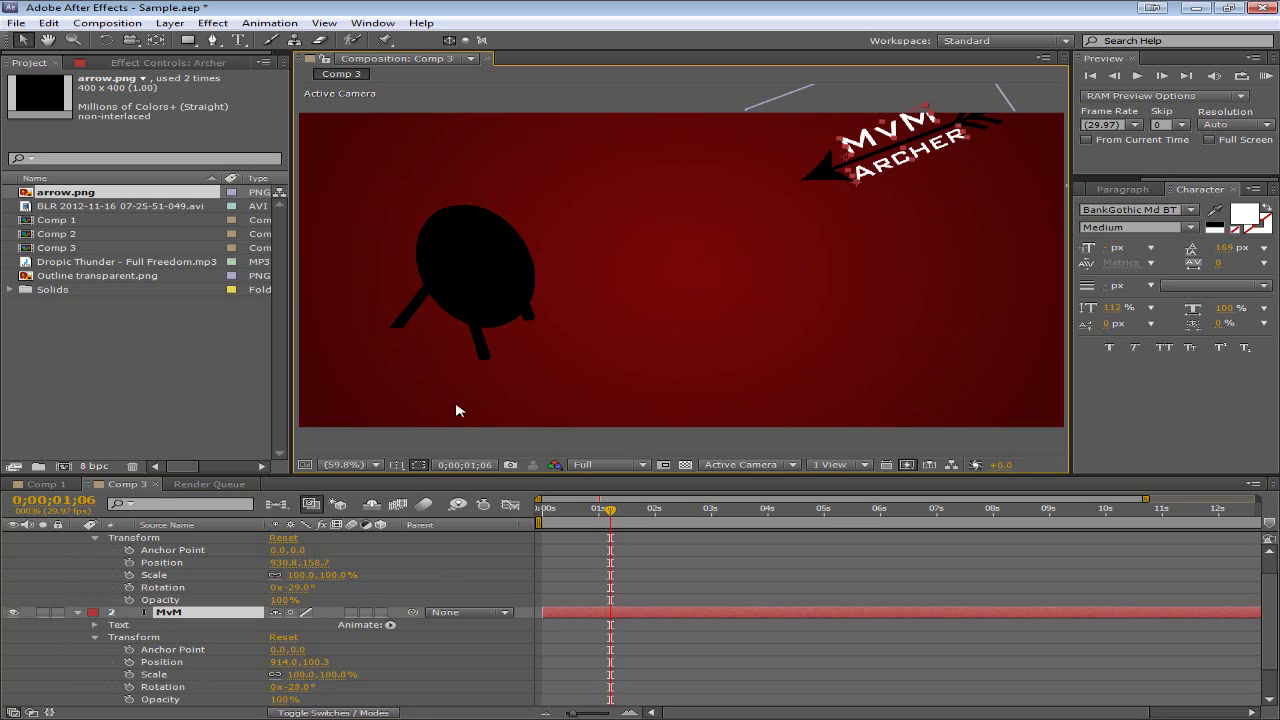
left_click(77, 612)
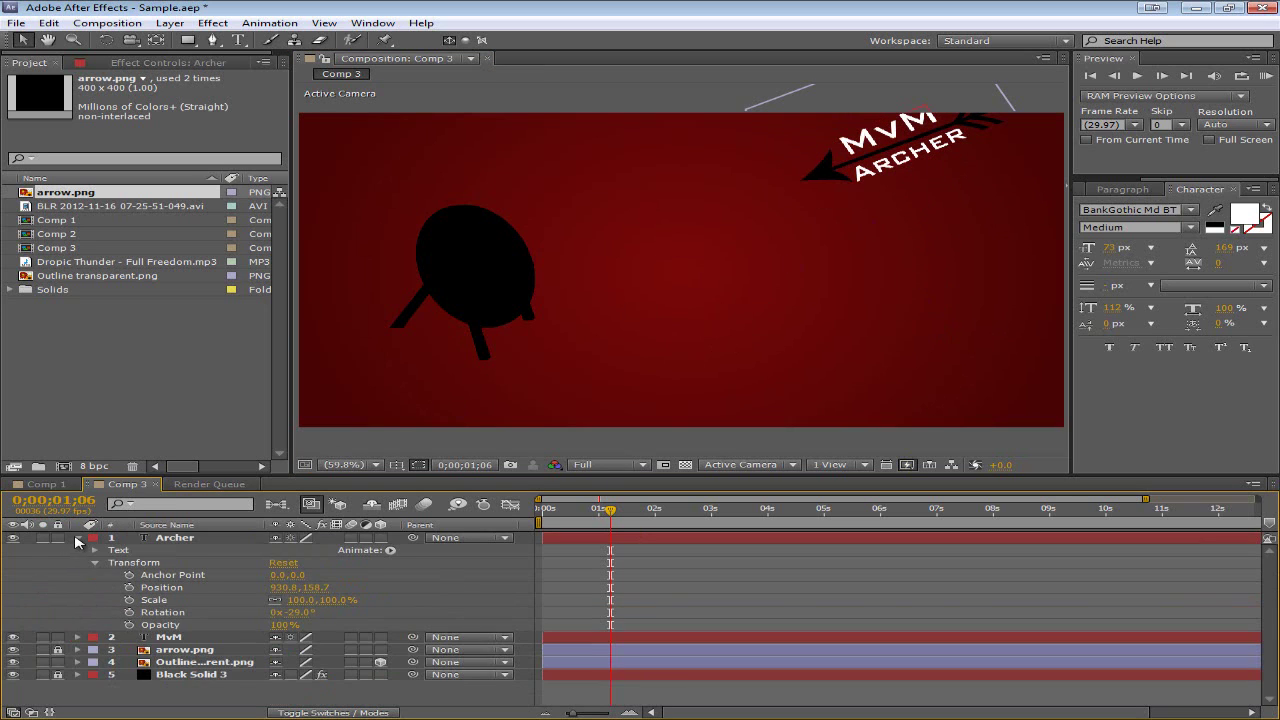
left_click(79, 540)
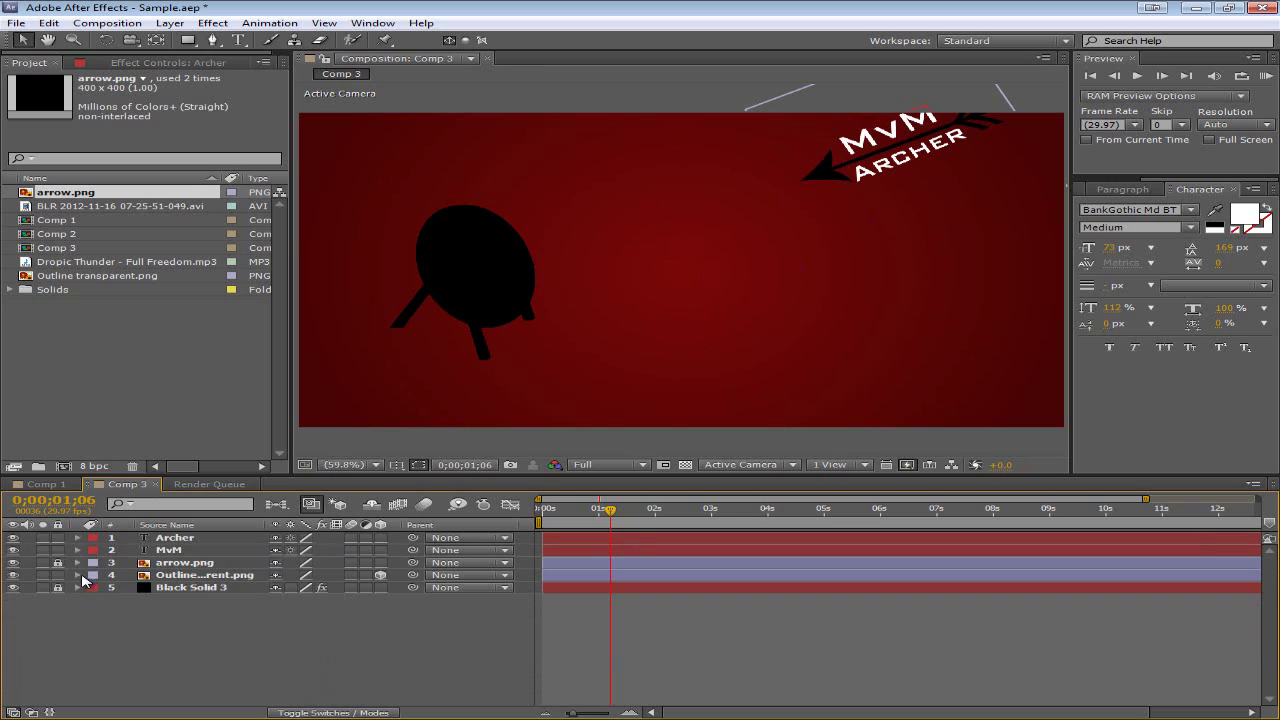
left_click(168, 563, "shift")
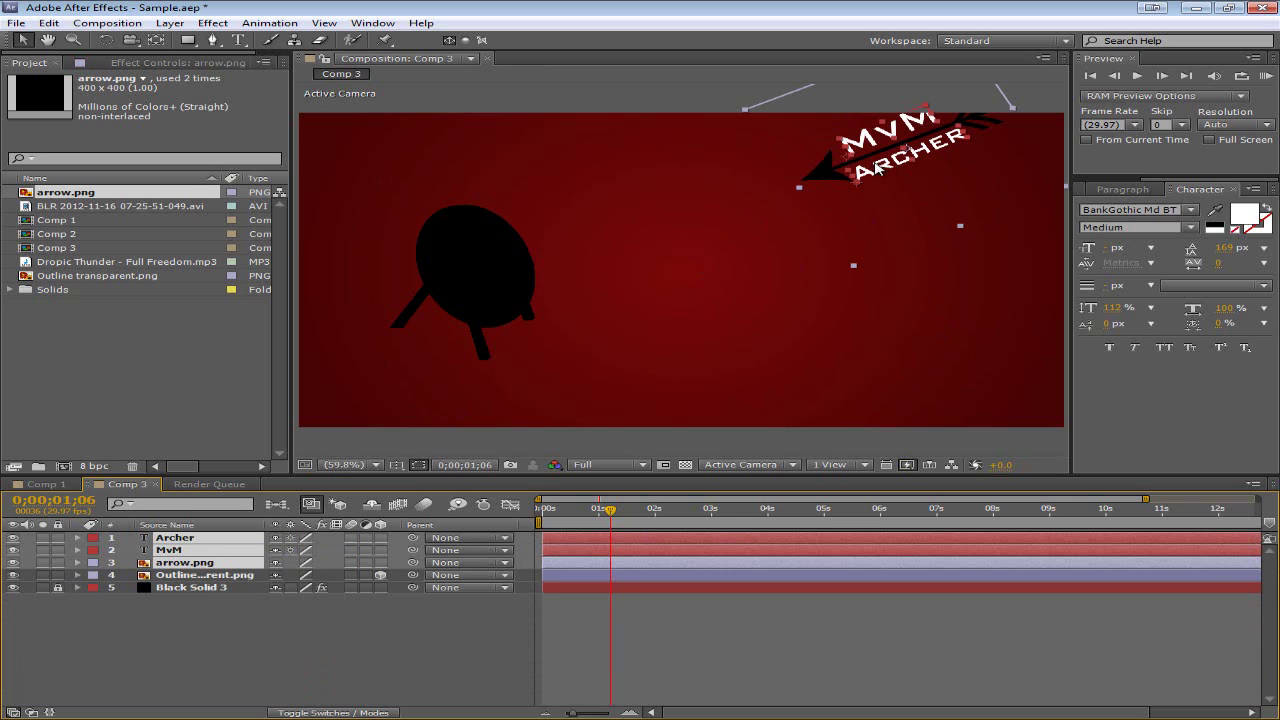
mouse_move(876, 166)
left_mouse_down()
mouse_move(819, 194)
mouse_move(910, 159)
mouse_move(864, 174)
left_mouse_up()
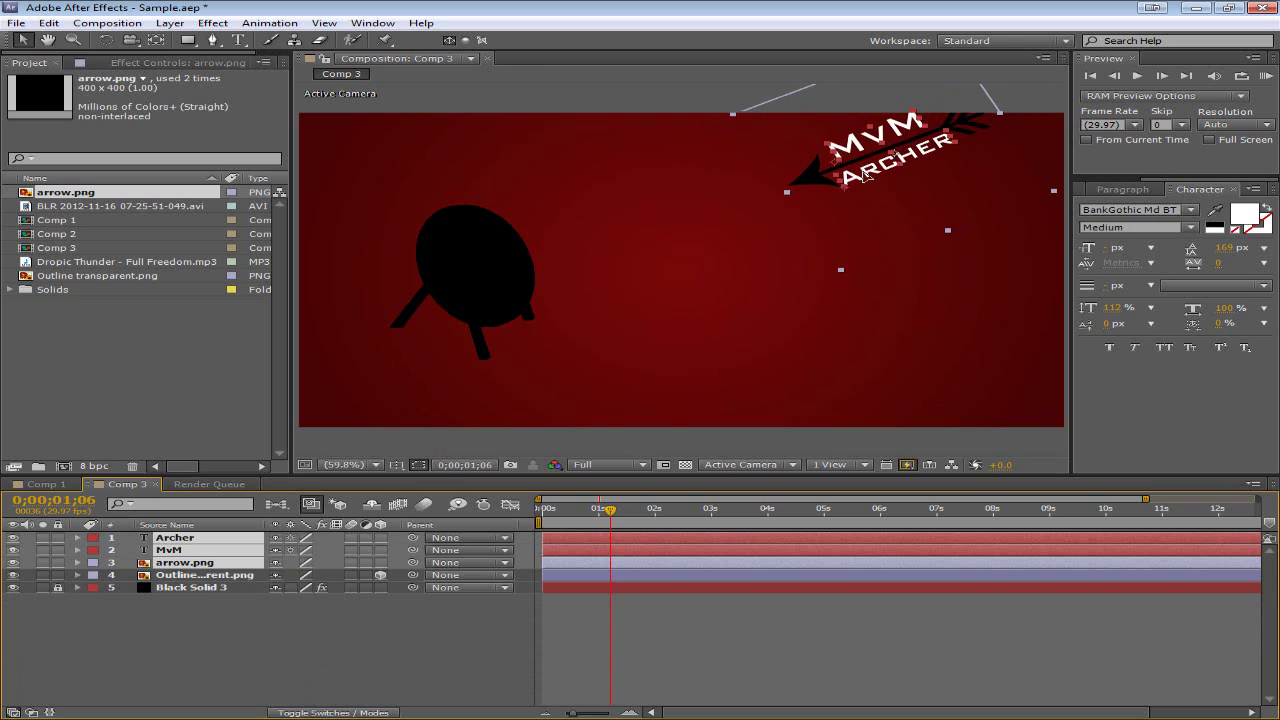
left_click(157, 597)
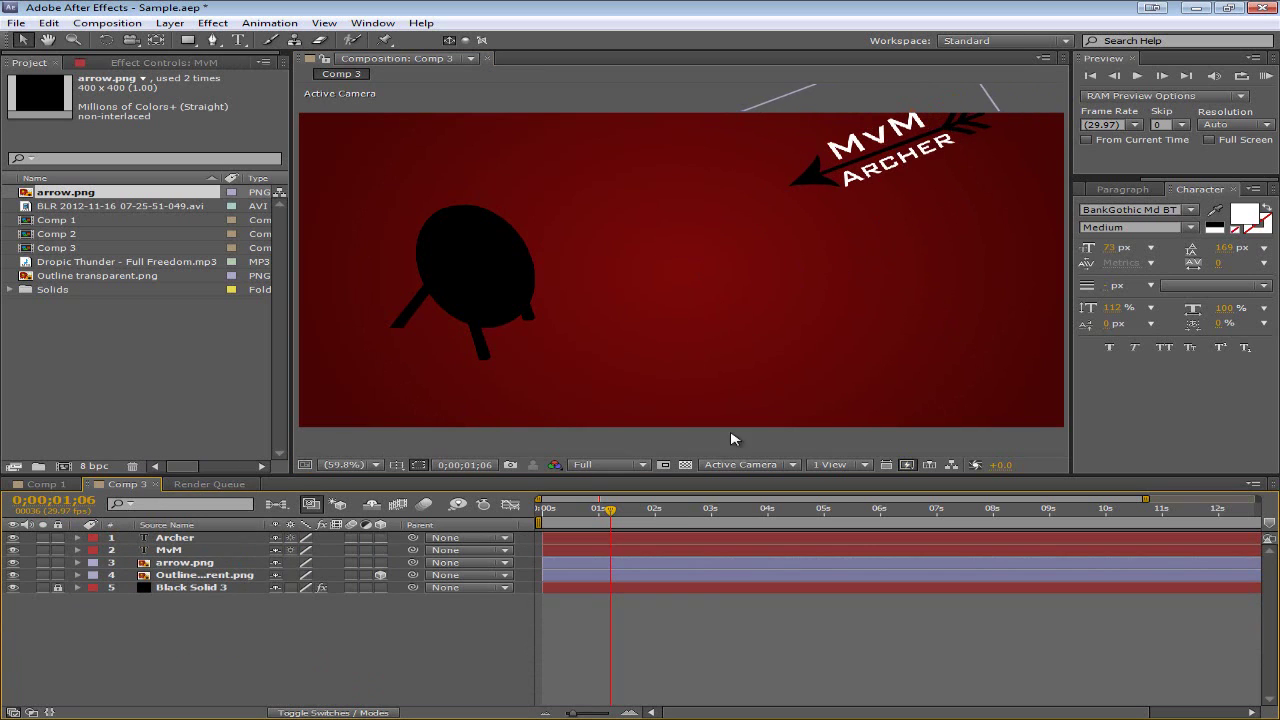
- Move arrow.png and the MvM and Archer texts together out of frame, beyond the composition's upper-right corner
left_click(880, 140)
key("Return")
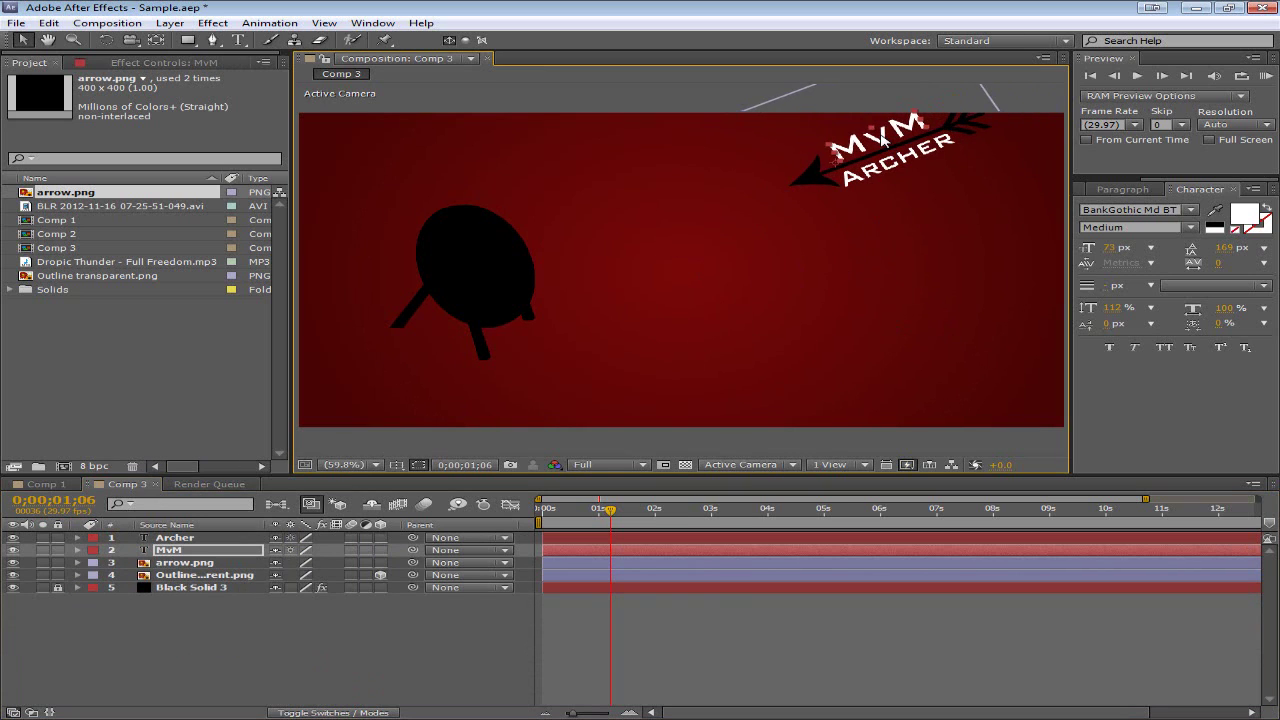
left_click(895, 170)
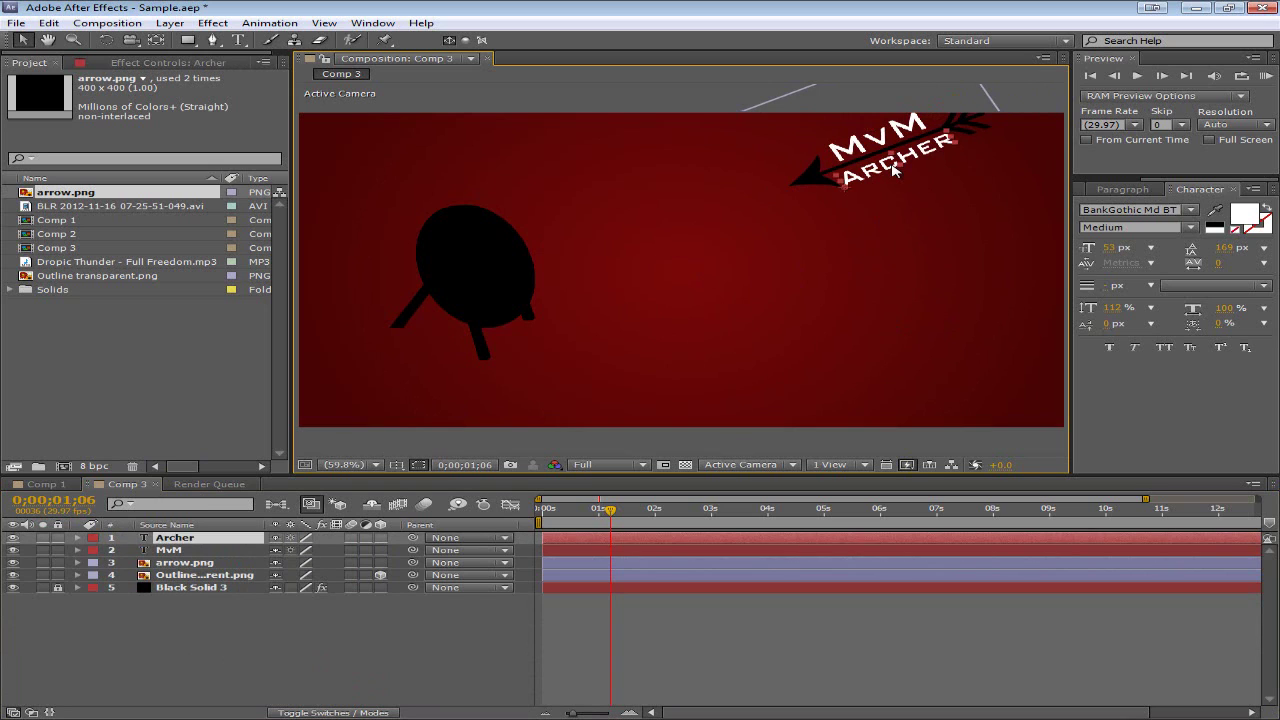
key("Return")
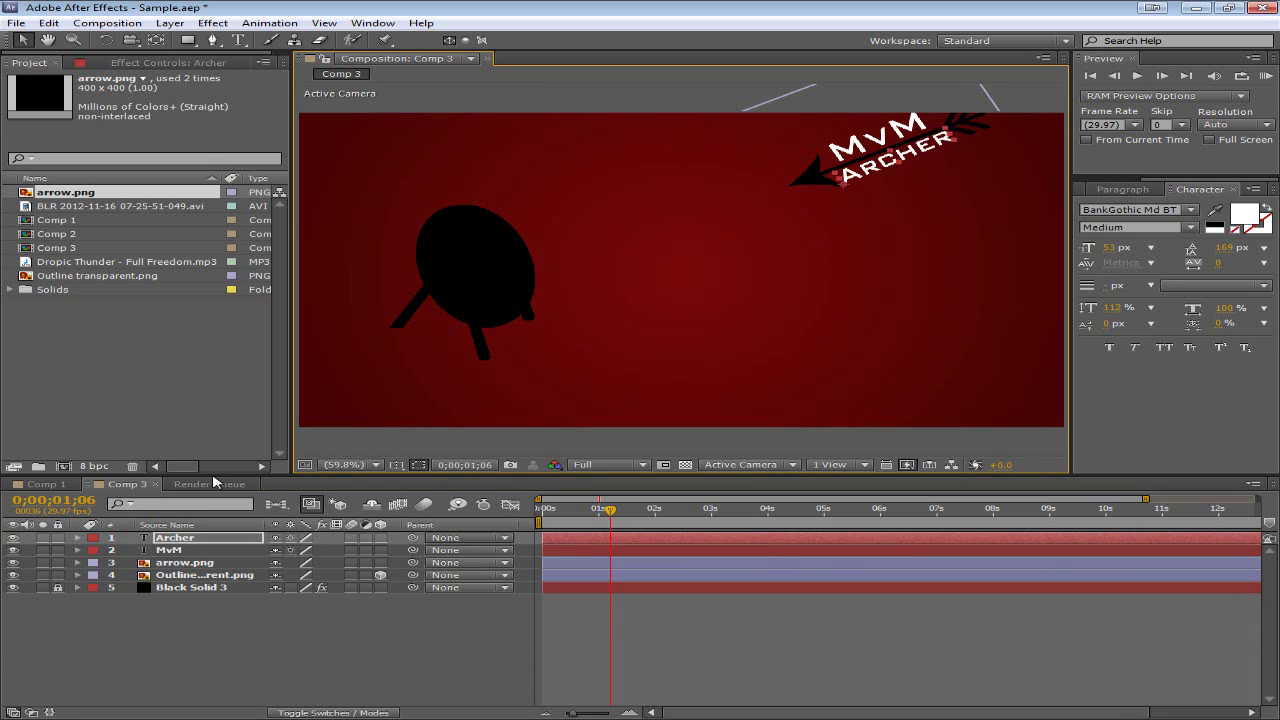
left_click(188, 563, "shift")
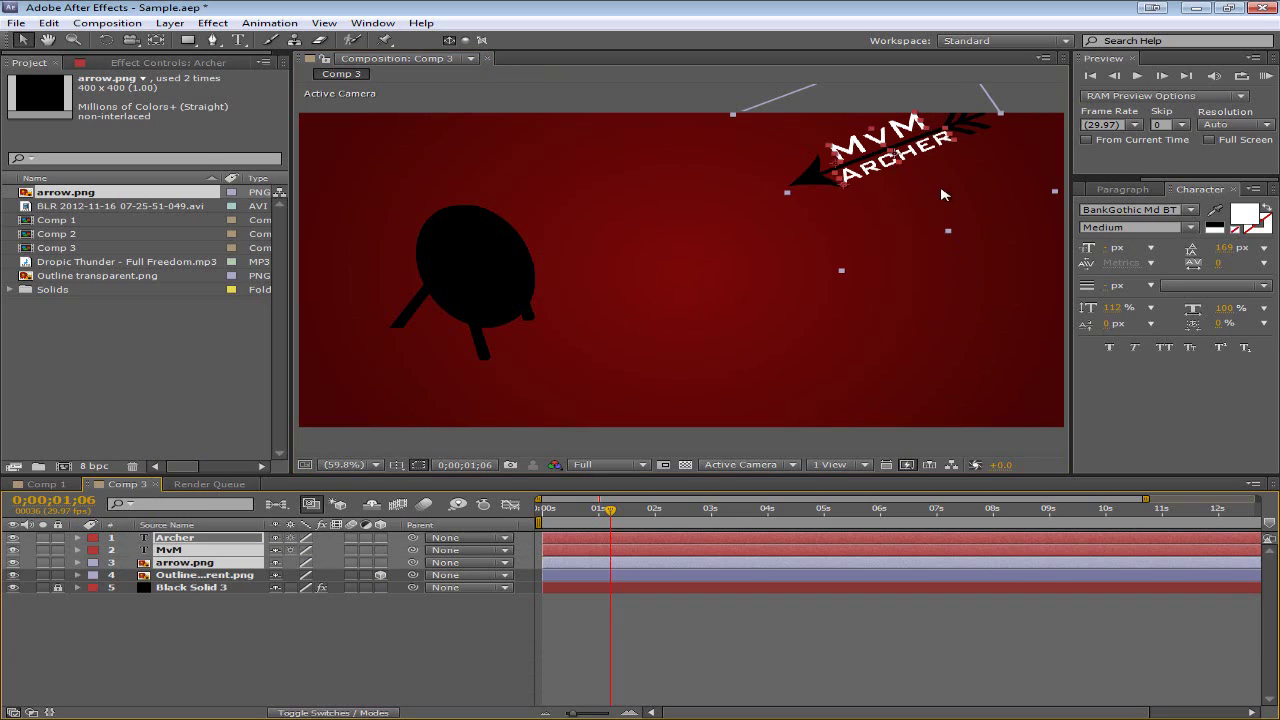
left_click_drag(881, 170, 1065, 107)
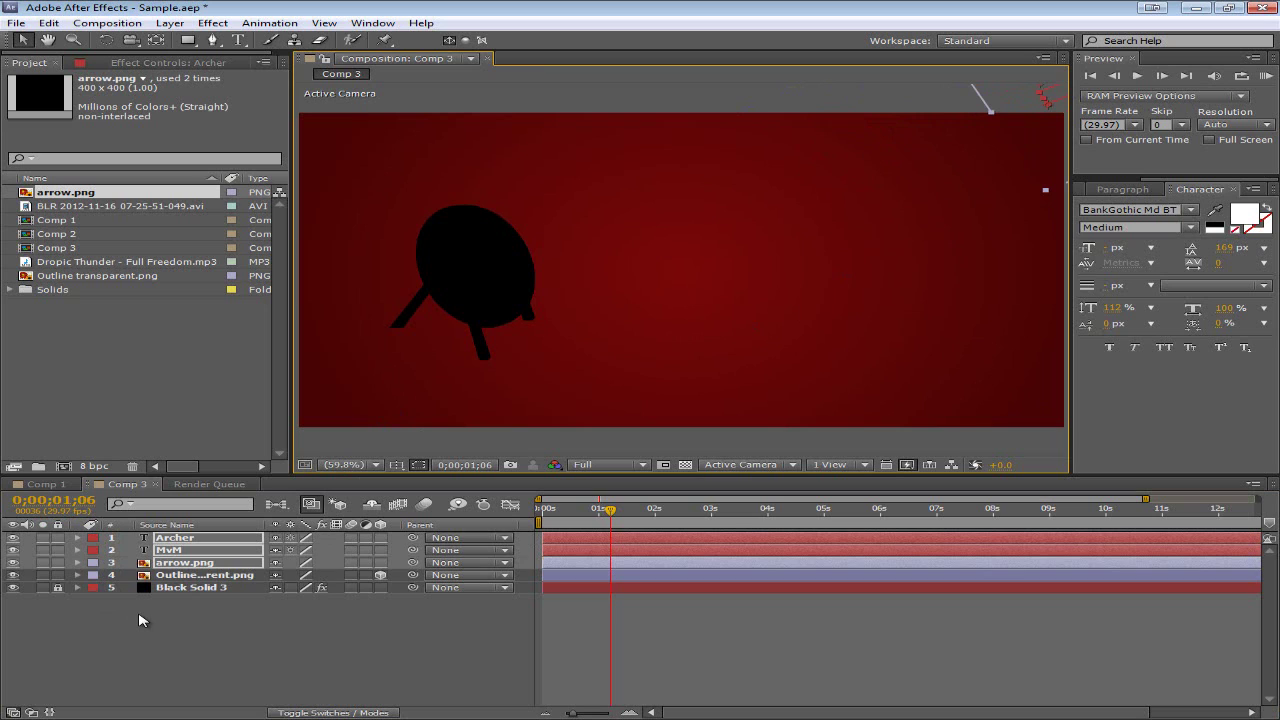
- Set starting Position keyframes for Archer, MvM and arrow.png at 0;00;00;23
key("alt+shift+p")
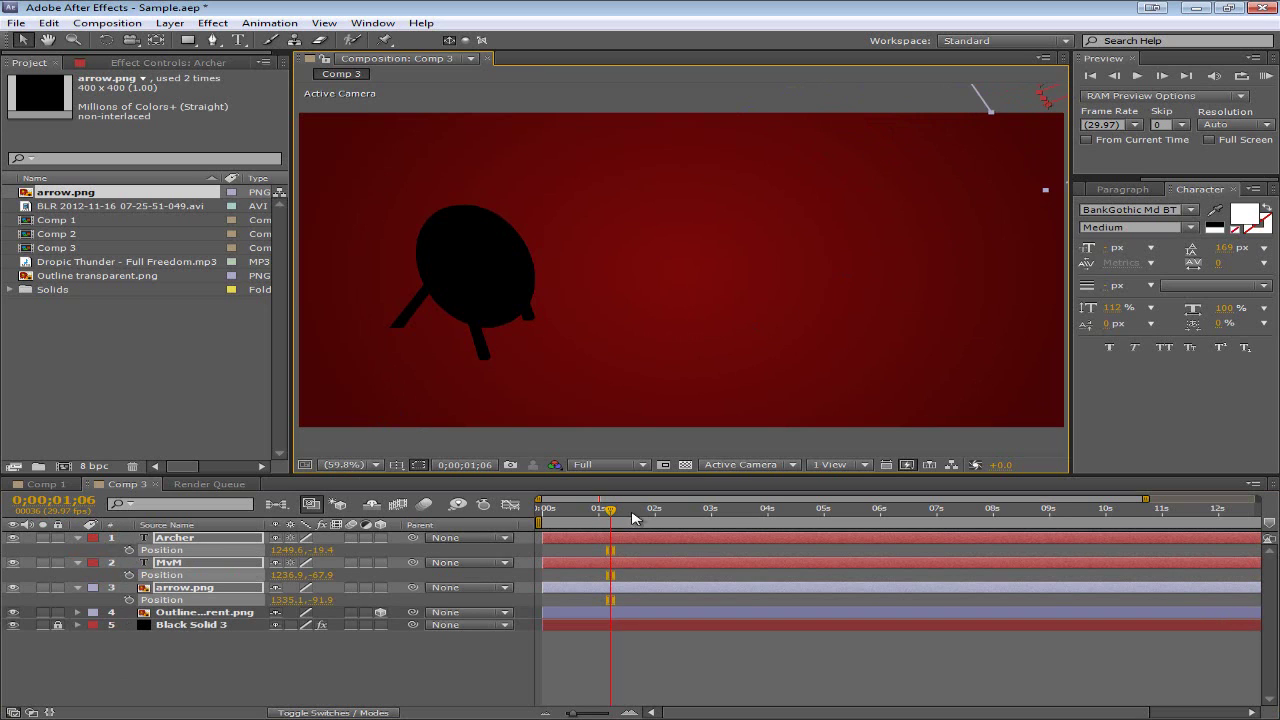
key("Page_Up")
key("Page_Up")
key("Page_Up")
key("Page_Up")
key("Page_Up")
key("Page_Up")
key("Page_Up")
key("Page_Up")
key("Page_Up")
key("Page_Up")
key("Page_Up")
key("Page_Up")
key("Page_Up")
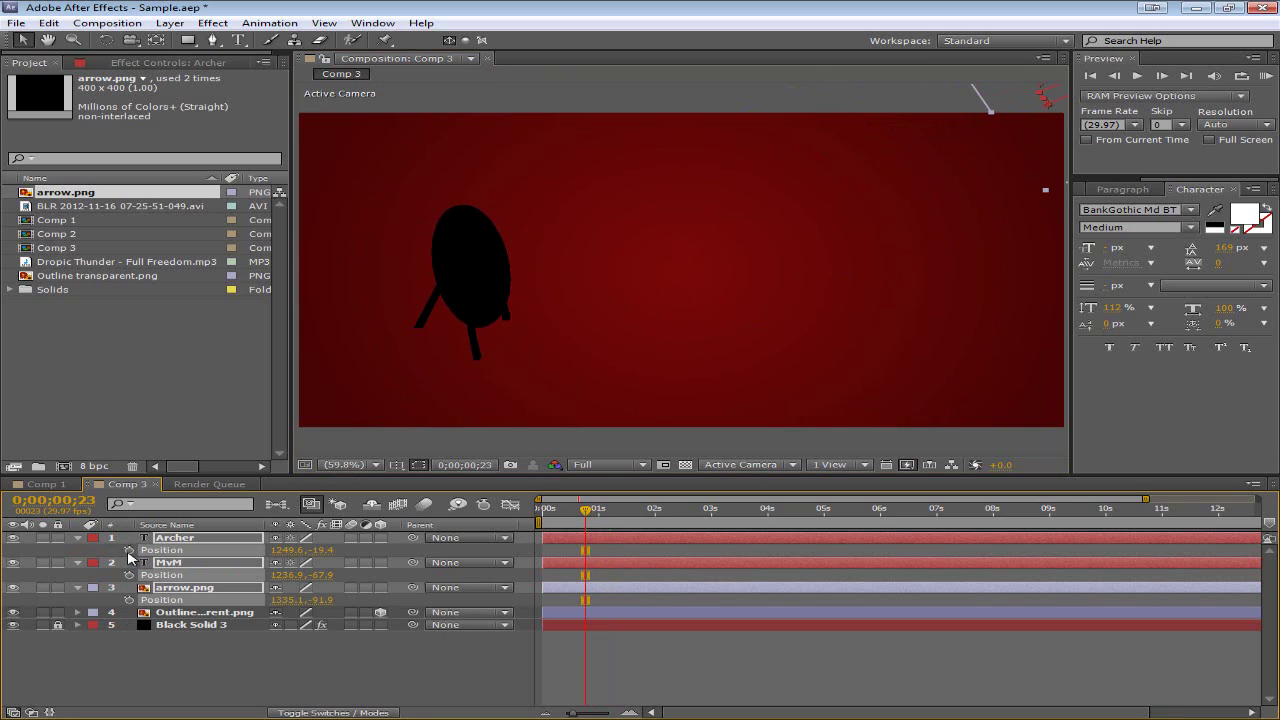
- Keyframe the arrow and both texts just short of the target at 0;00;03;06, and with the arrowhead inside the target at 0;00;03;29
left_click_drag(588, 510, 721, 512)
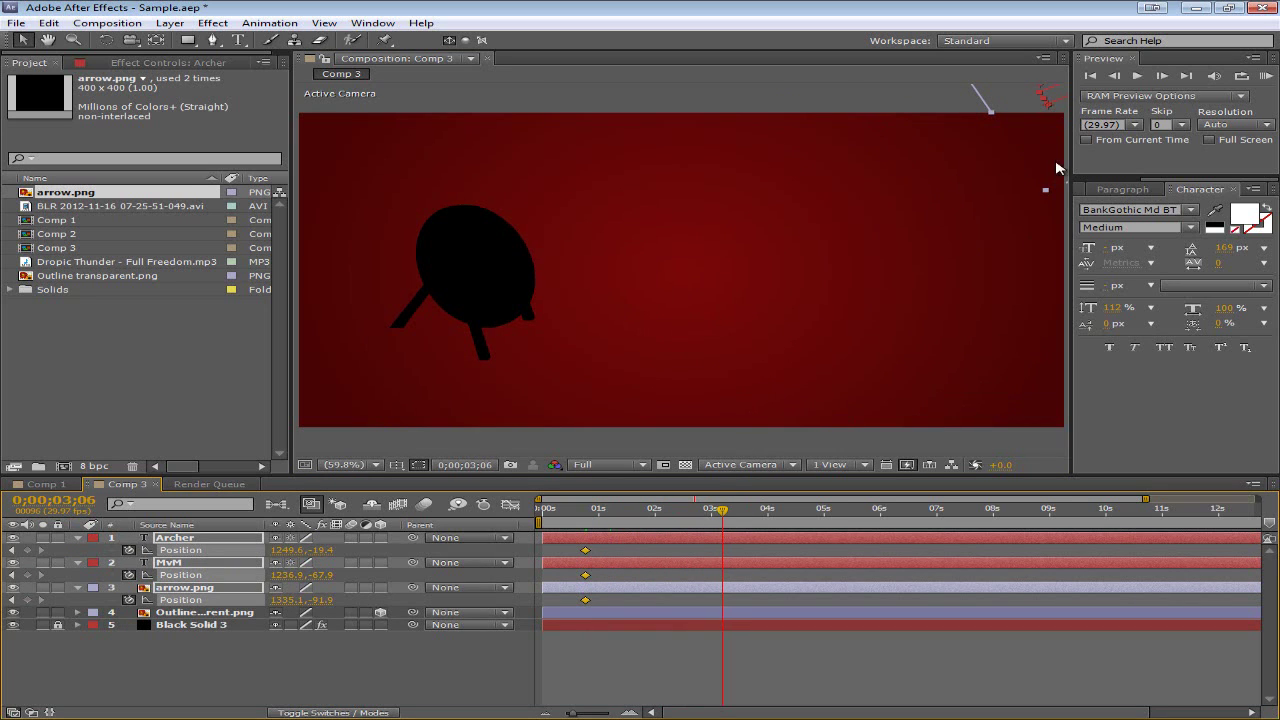
left_click_drag(1064, 113, 624, 260)
left_click_drag(723, 512, 766, 514)
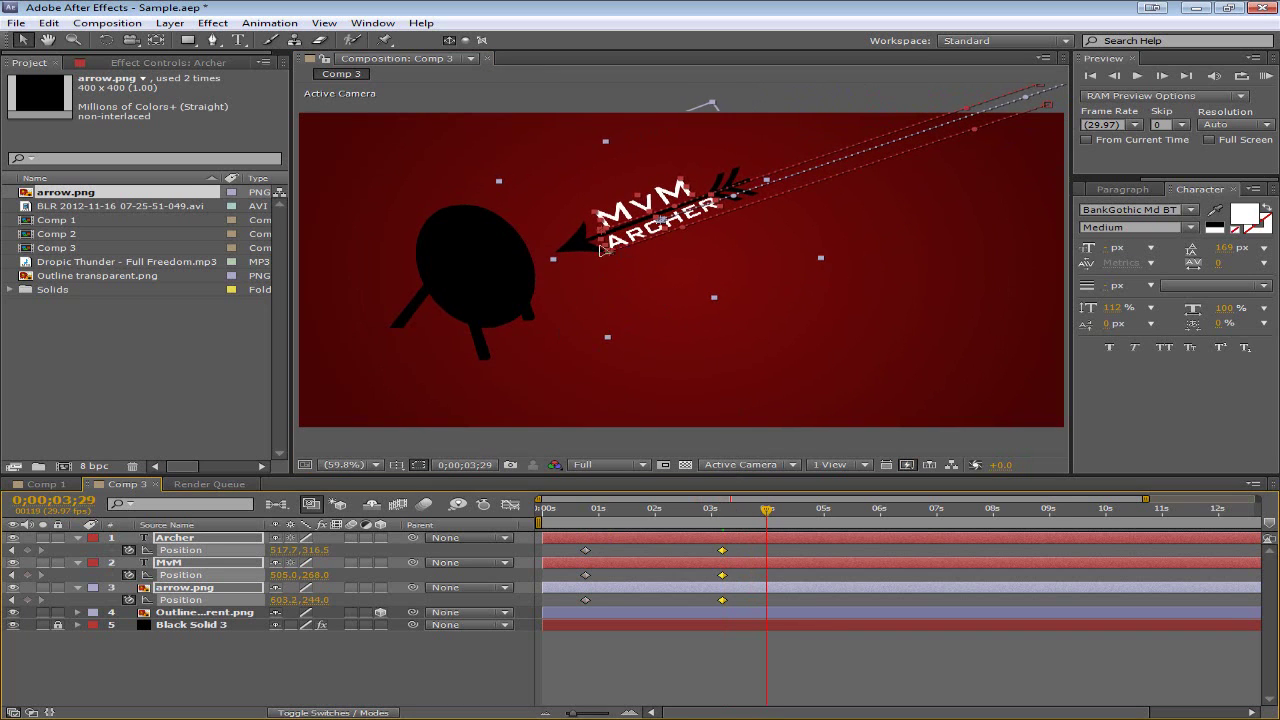
left_click_drag(601, 250, 558, 262)
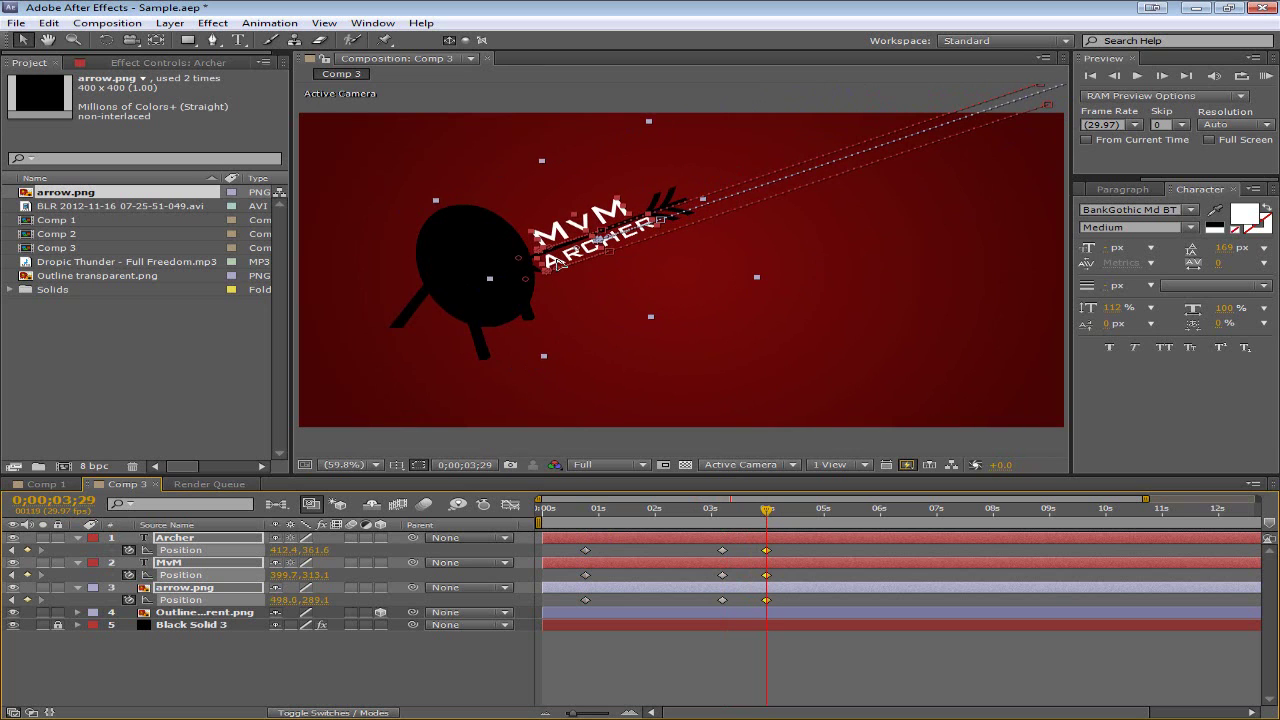
- Shift all three layers' middle Position keyframes to about 2.5 seconds and their final ones to about 3 seconds
mouse_move(768, 512)
left_mouse_down()
mouse_move(543, 512)
mouse_move(750, 512)
left_mouse_up()
left_click(722, 550)
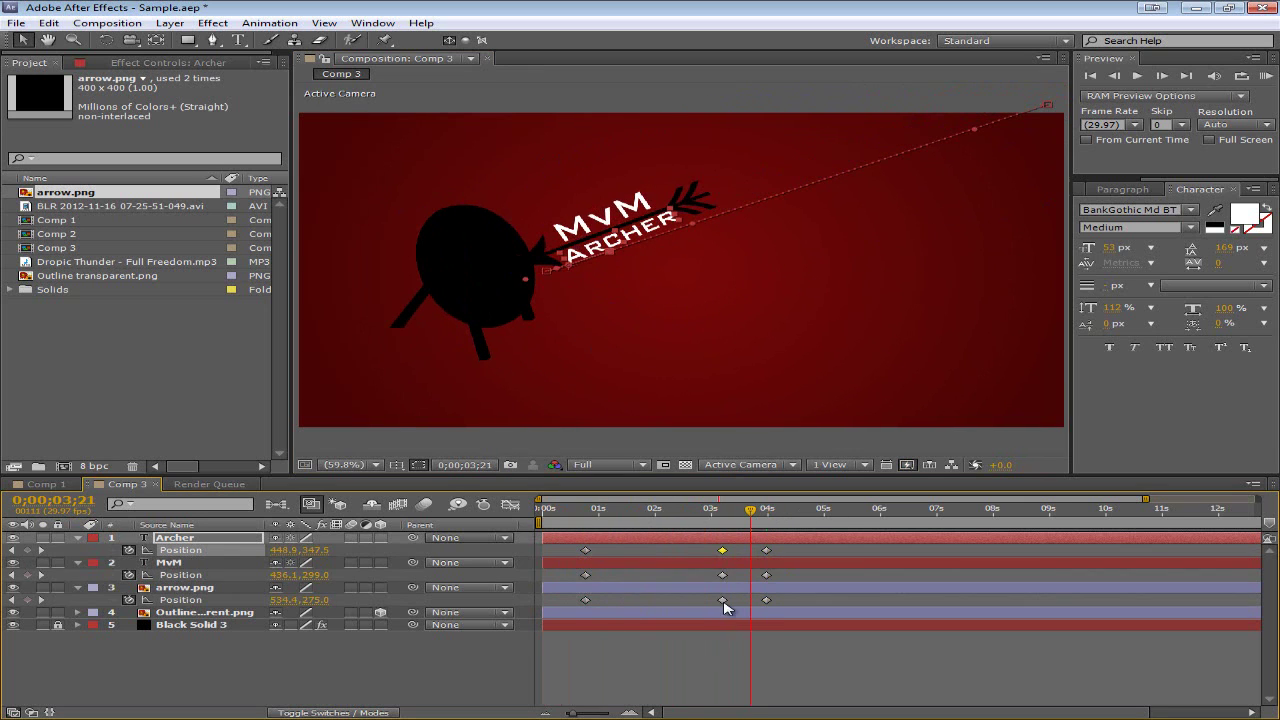
left_click_drag(798, 606, 686, 556)
left_click(733, 555)
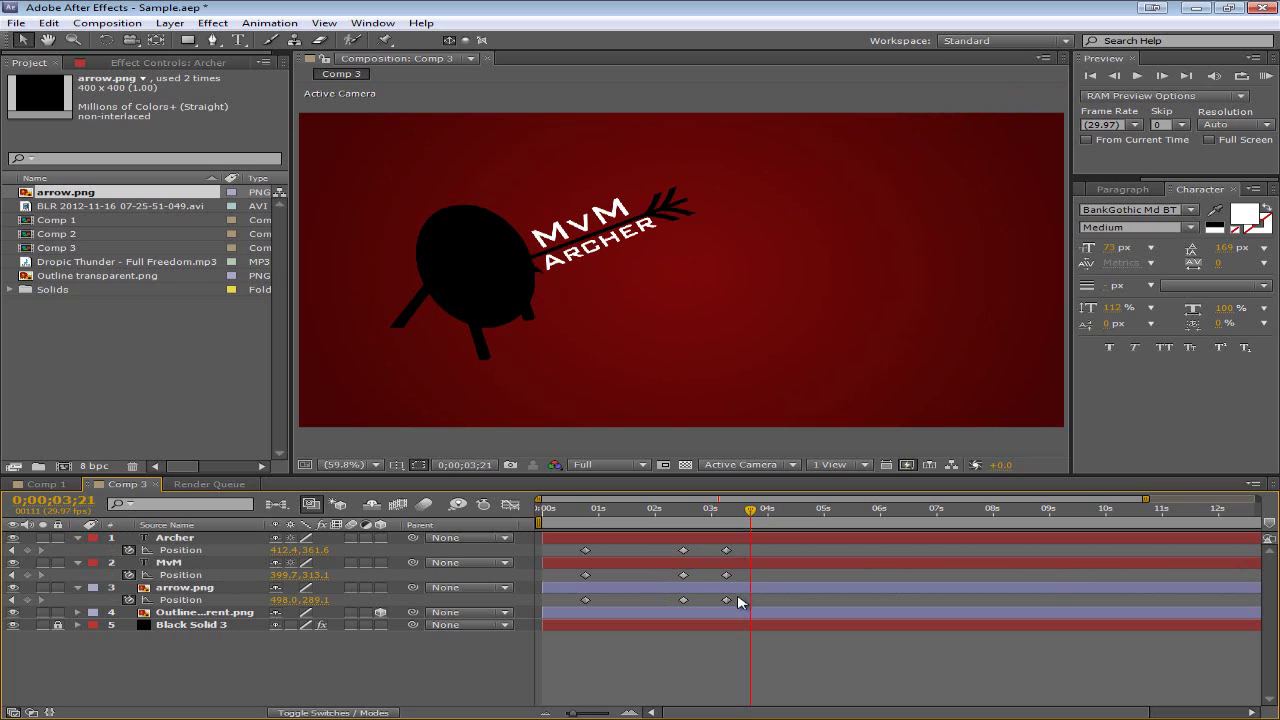
mouse_move(738, 601)
left_mouse_down()
mouse_move(726, 556)
mouse_move(729, 600)
left_mouse_up()
left_click(727, 555)
left_click_drag(726, 550, 711, 550)
left_click(755, 527)
- Preview the arrow's flight into the target in Comp 3 and compare it with the animation in Comp 1
key("KP_0")
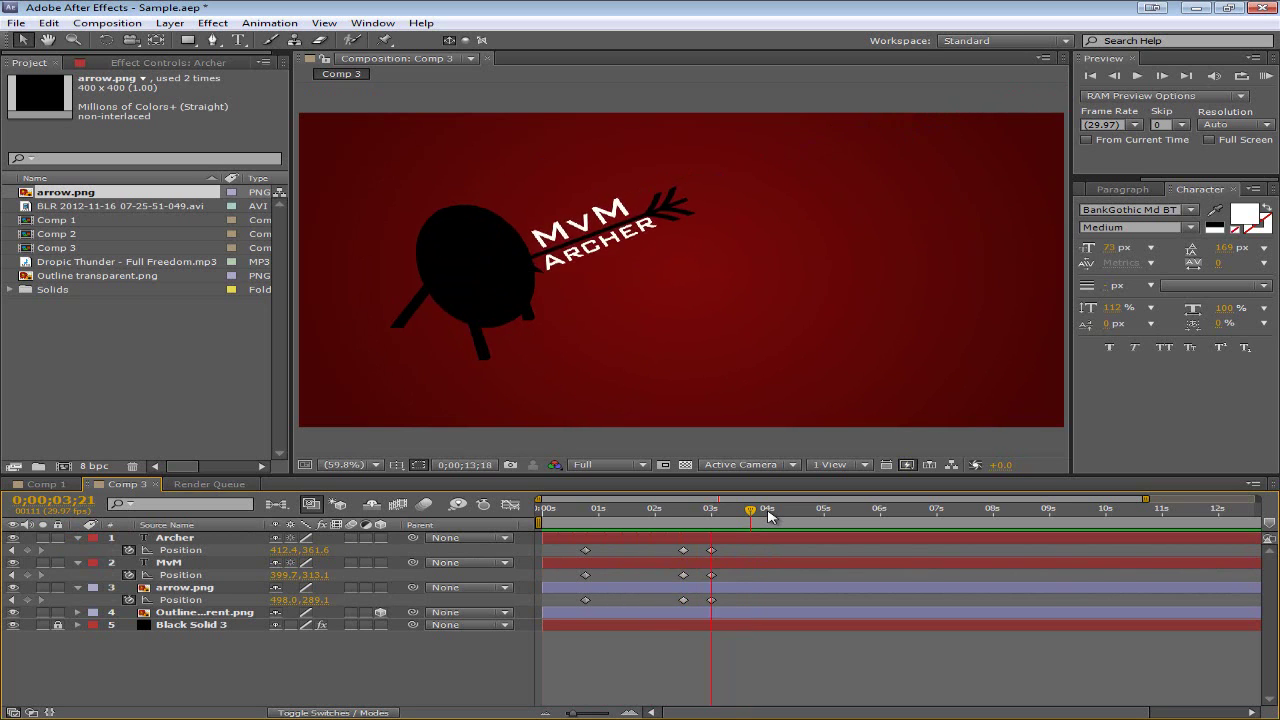
key("space")
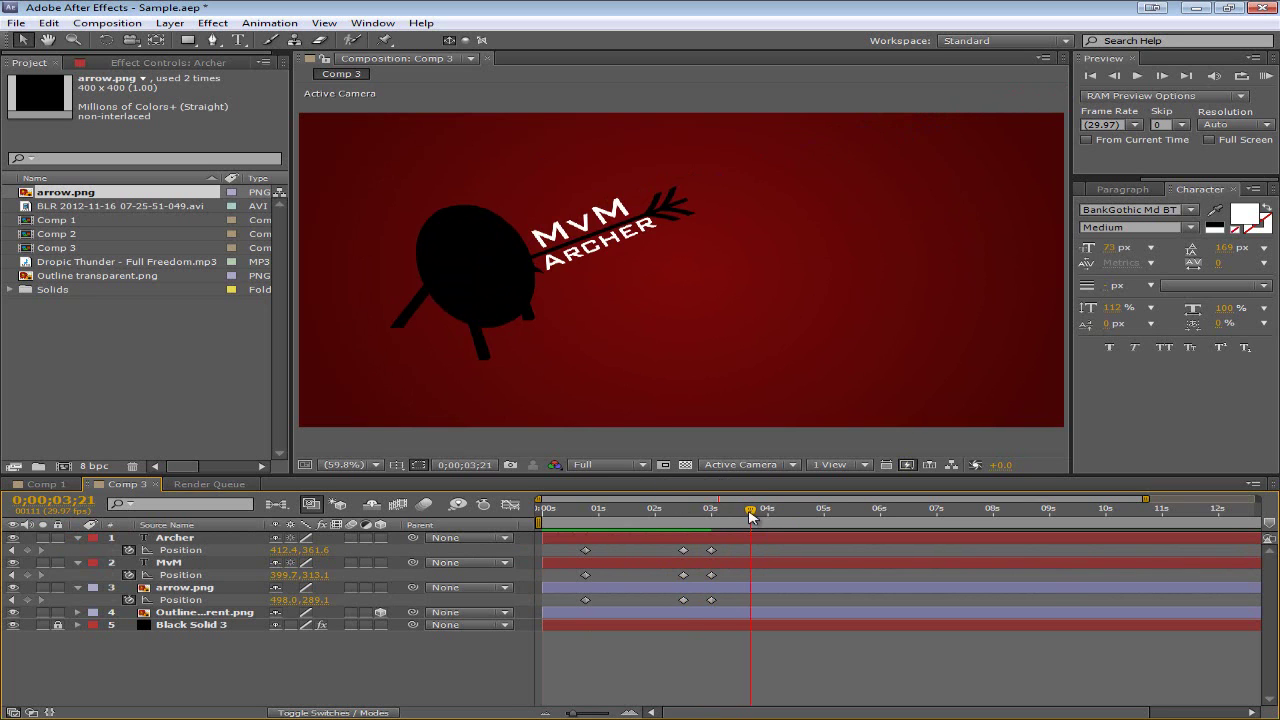
key("KP_0")
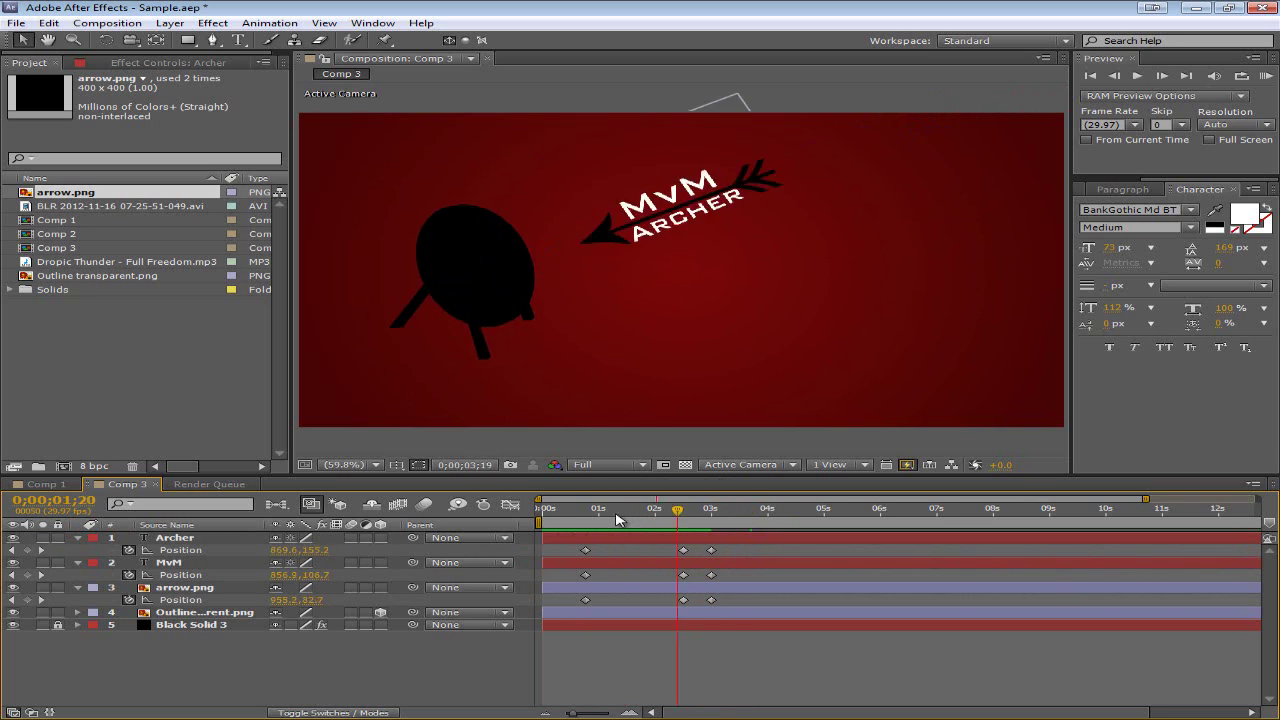
left_click(60, 485)
left_click_drag(940, 515, 390, 538)
left_click(127, 484)
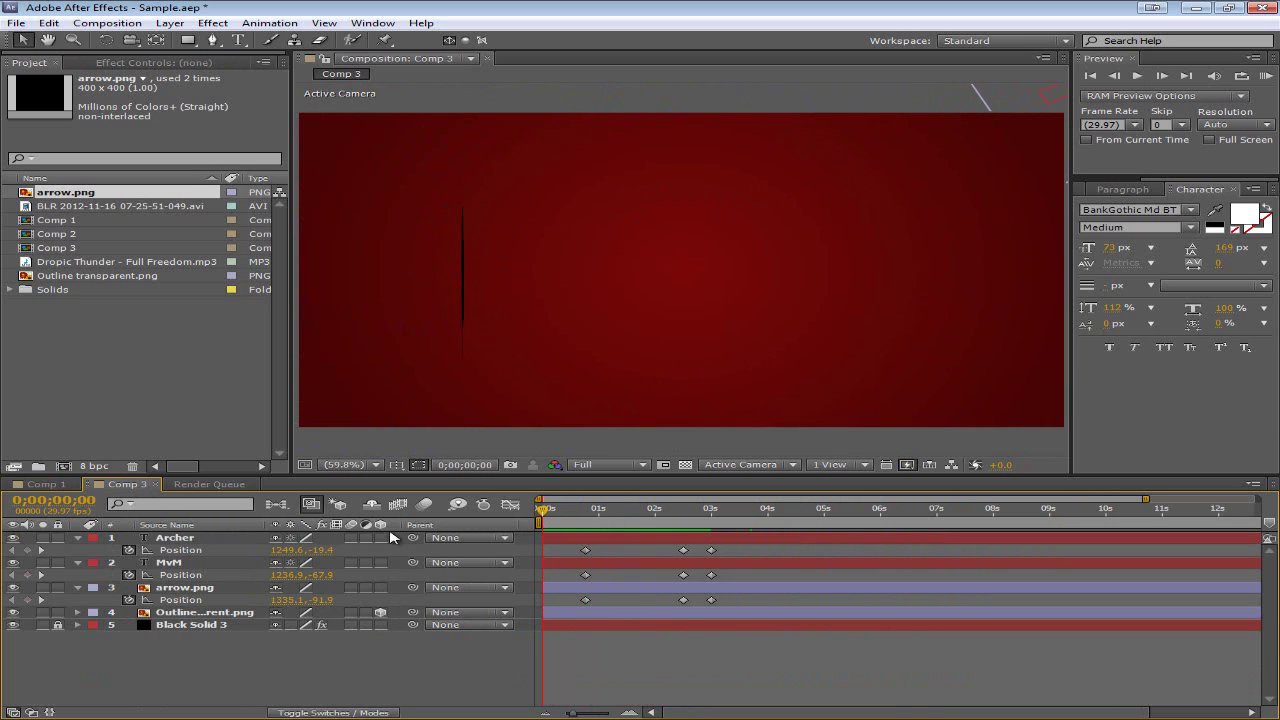
- Collapse the Archer, MvM and arrow.png layers in Comp 3, and check Camera 1's Position keyframes in Comp 1
left_click(78, 587)
left_click(78, 562)
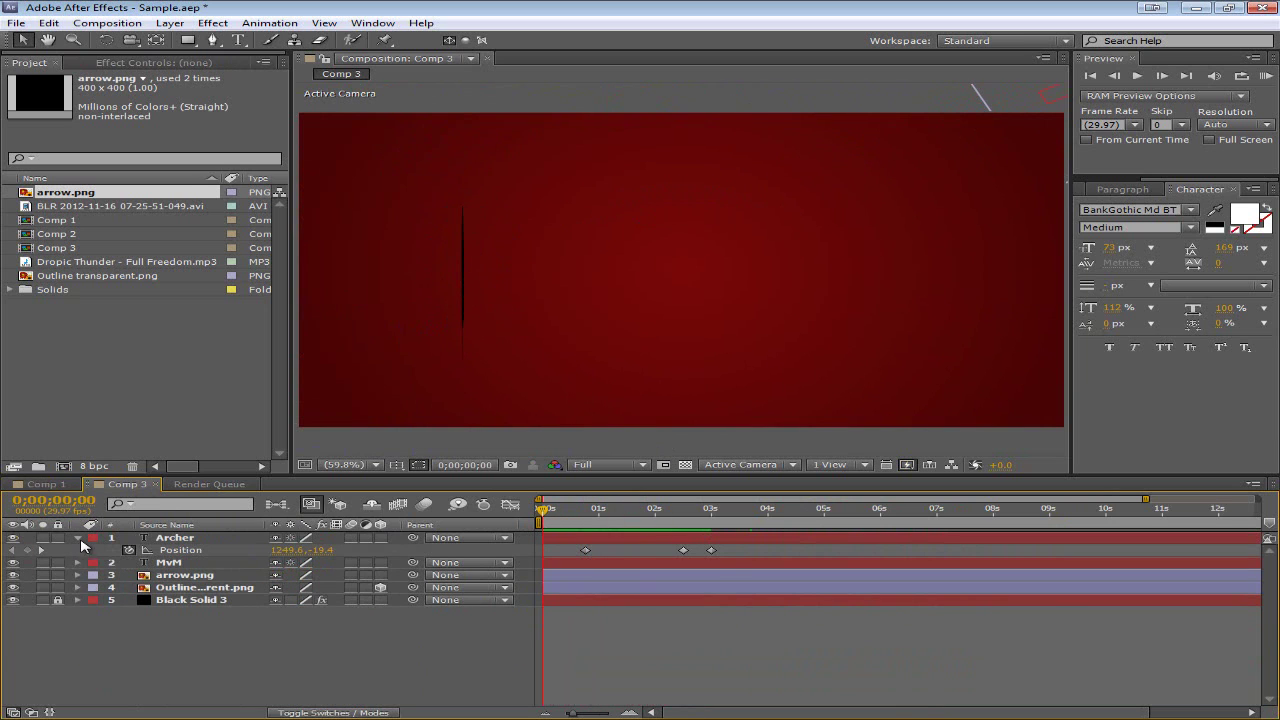
left_click(78, 537)
left_click(45, 484)
scroll(197, 565, "up", 2)
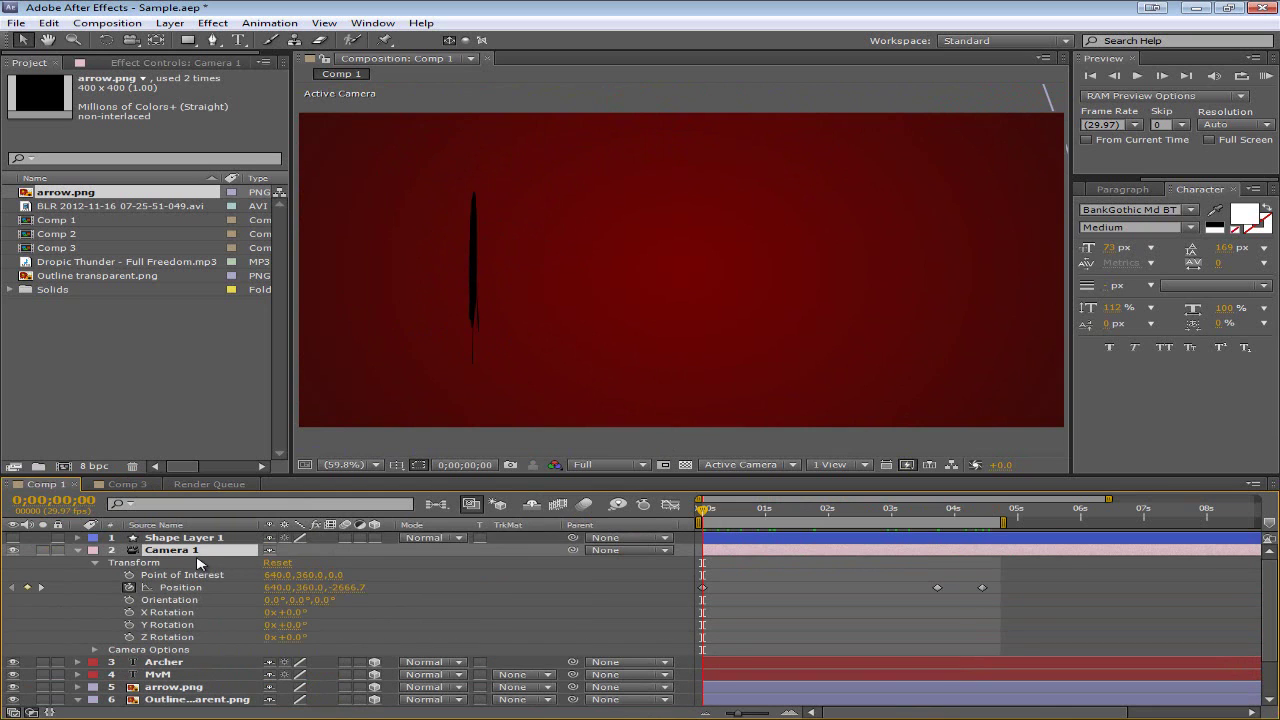
left_click(127, 484)
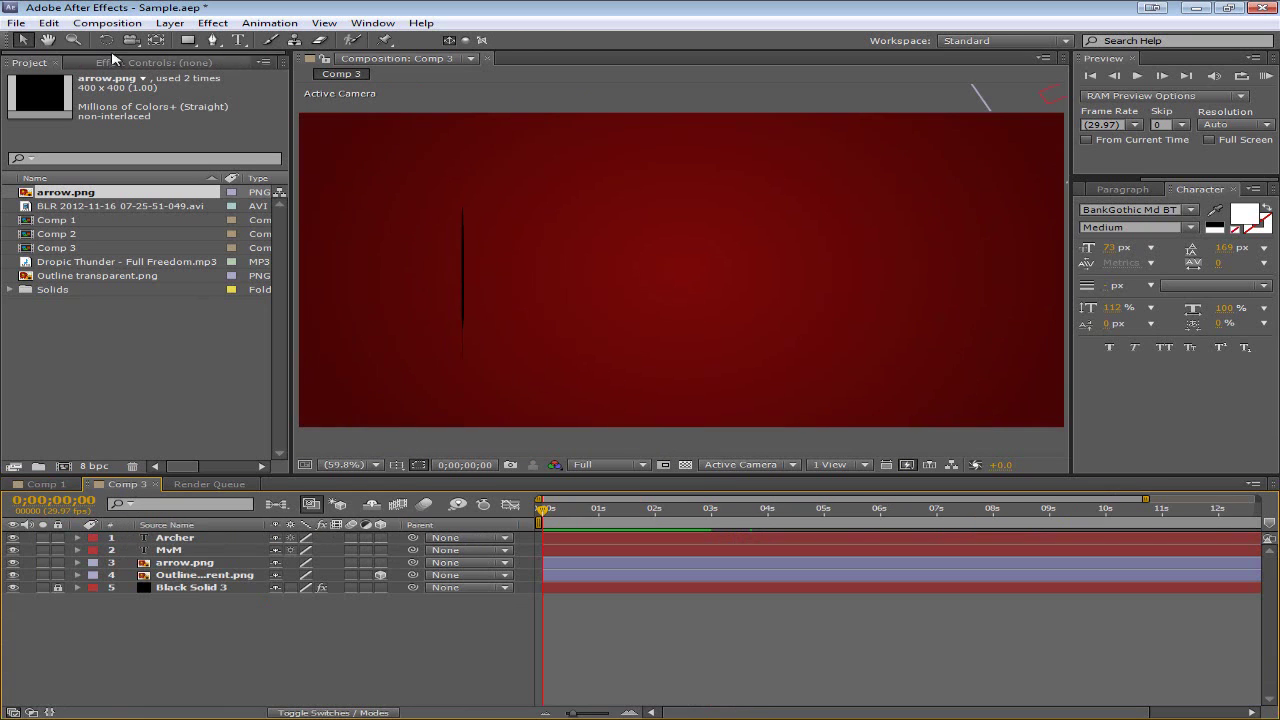
- Add a two-node camera named Camera 1 with a 75 mm focal length to Comp 3 and expand its layer
left_click(108, 23)
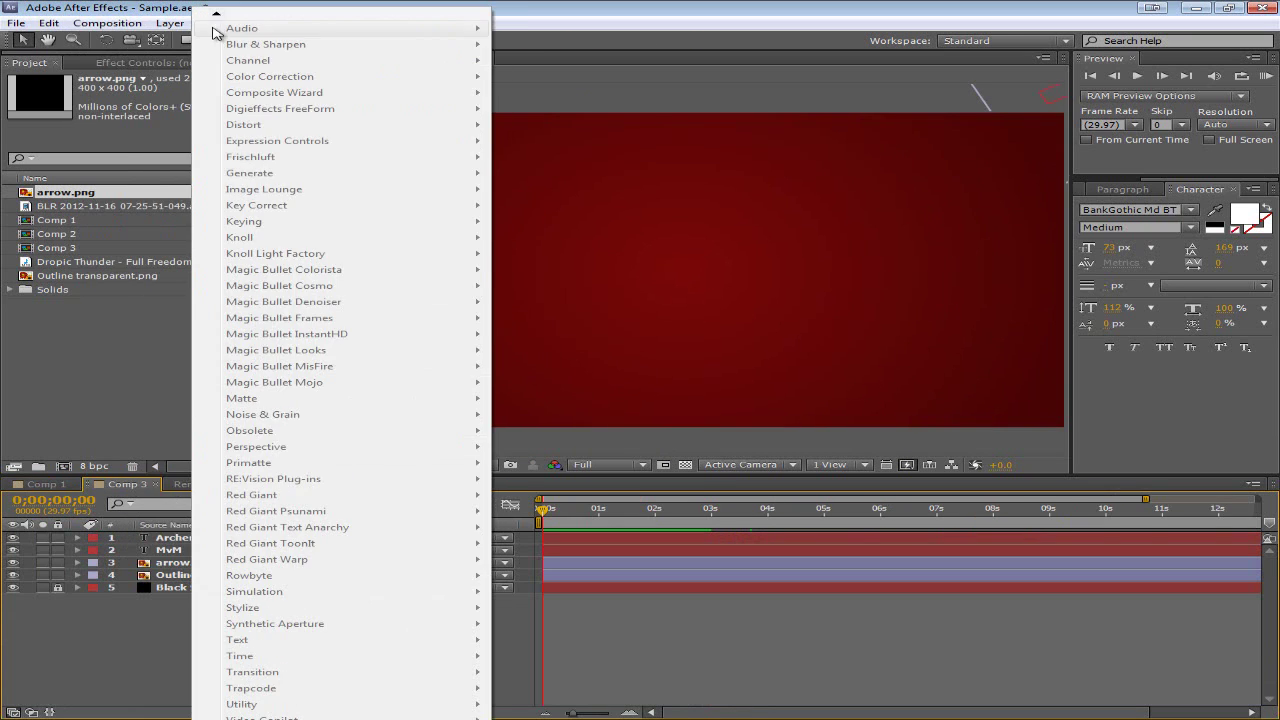
mouse_move(185, 40)
left_click(575, 87)
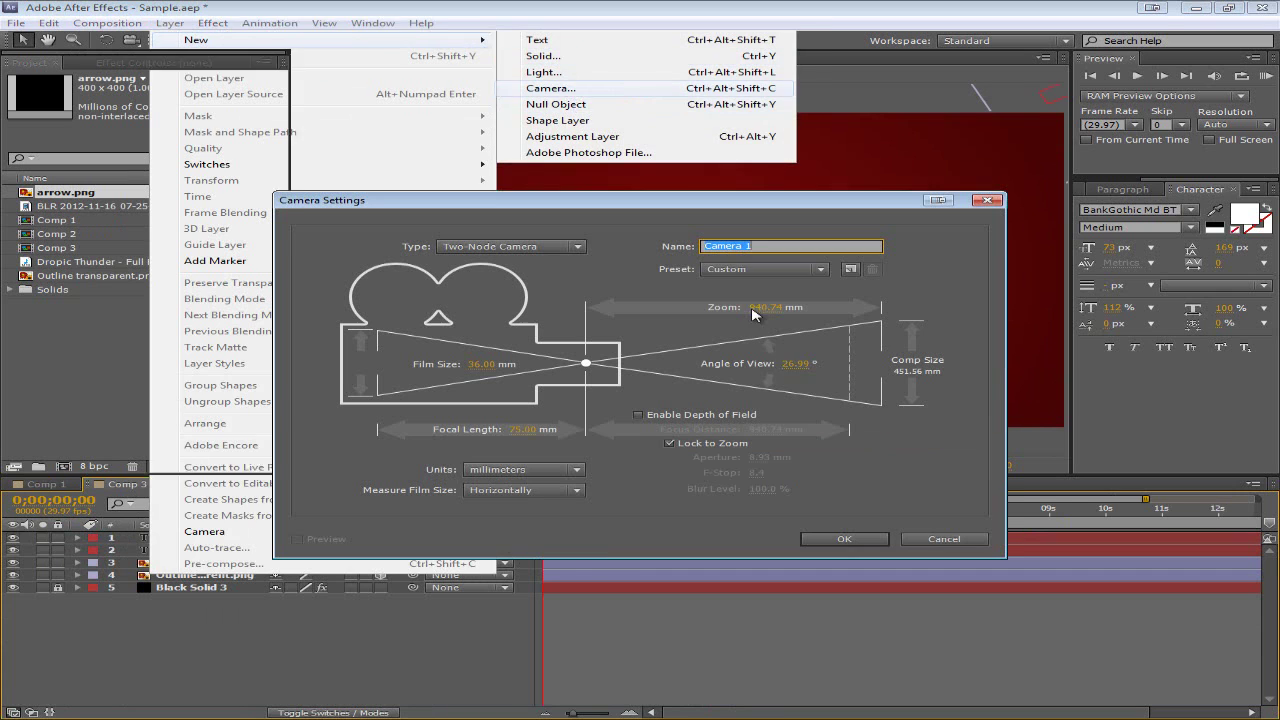
left_click(844, 539)
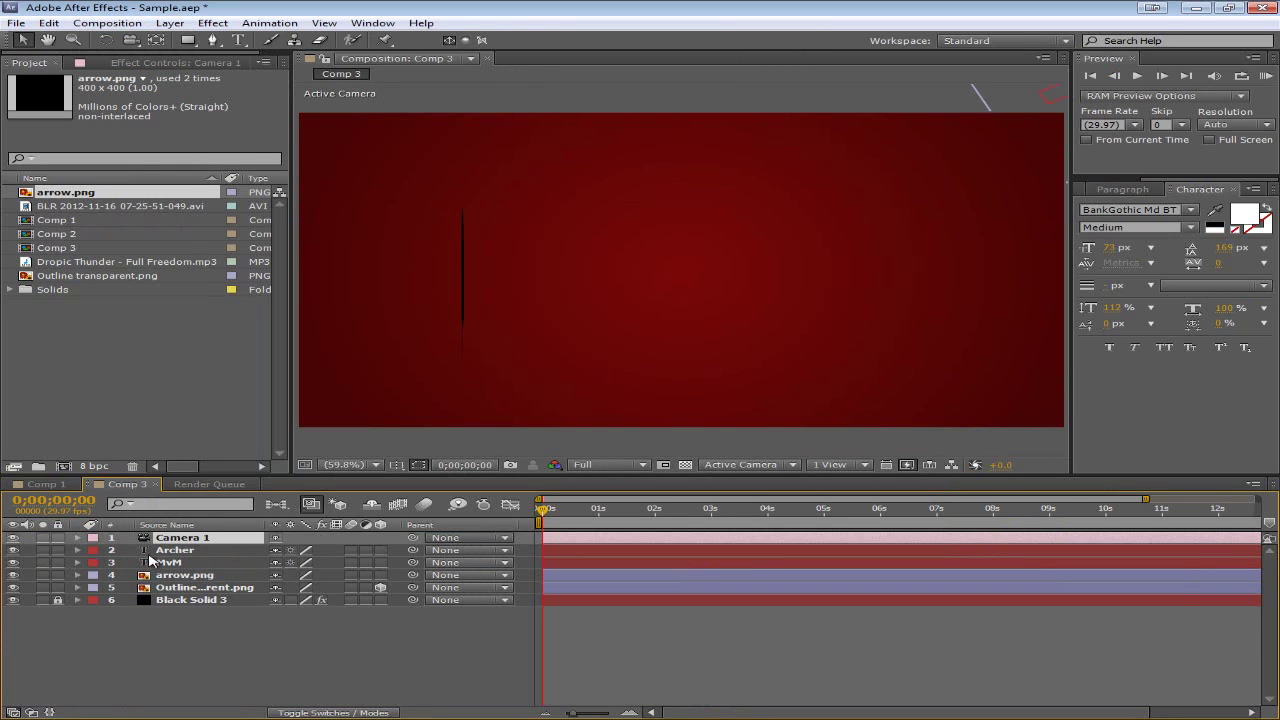
left_click(78, 538)
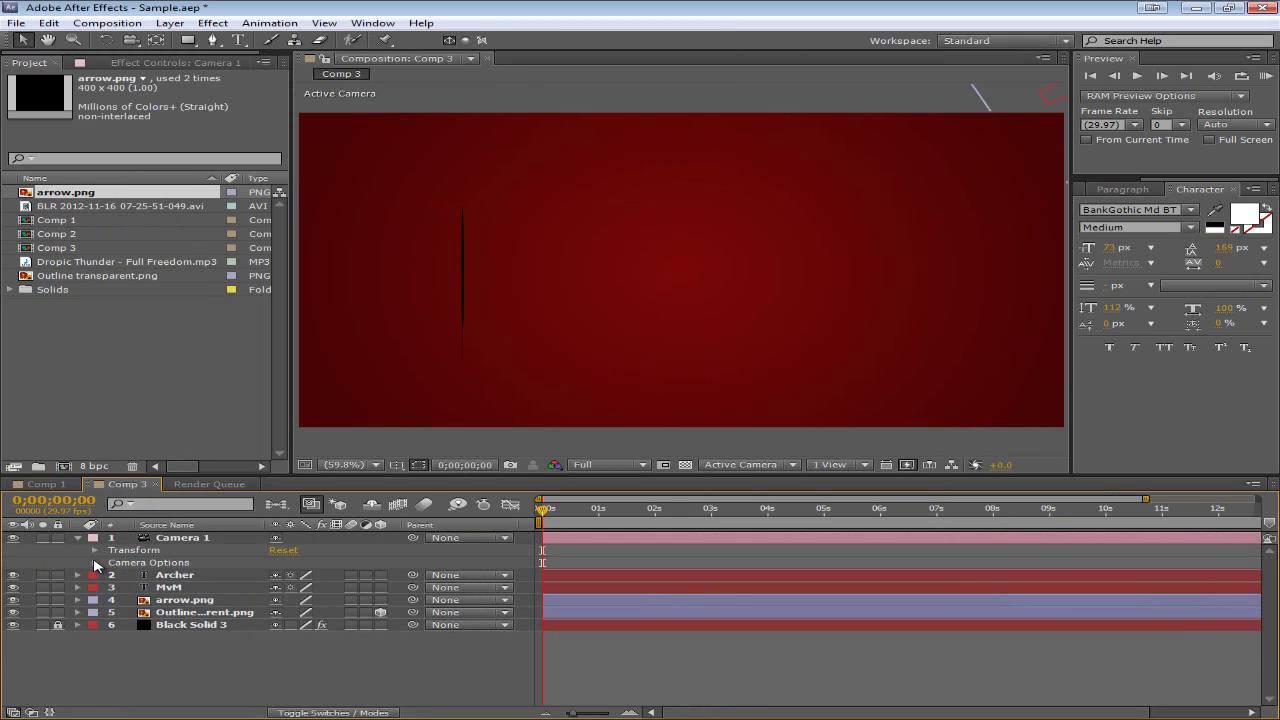
- Check Comp 1's second camera keyframe and start Position keyframing for Camera 1 at 0;00;00;00 in Comp 3
left_click(95, 563)
left_click(98, 551)
left_click(95, 550)
left_click(45, 484)
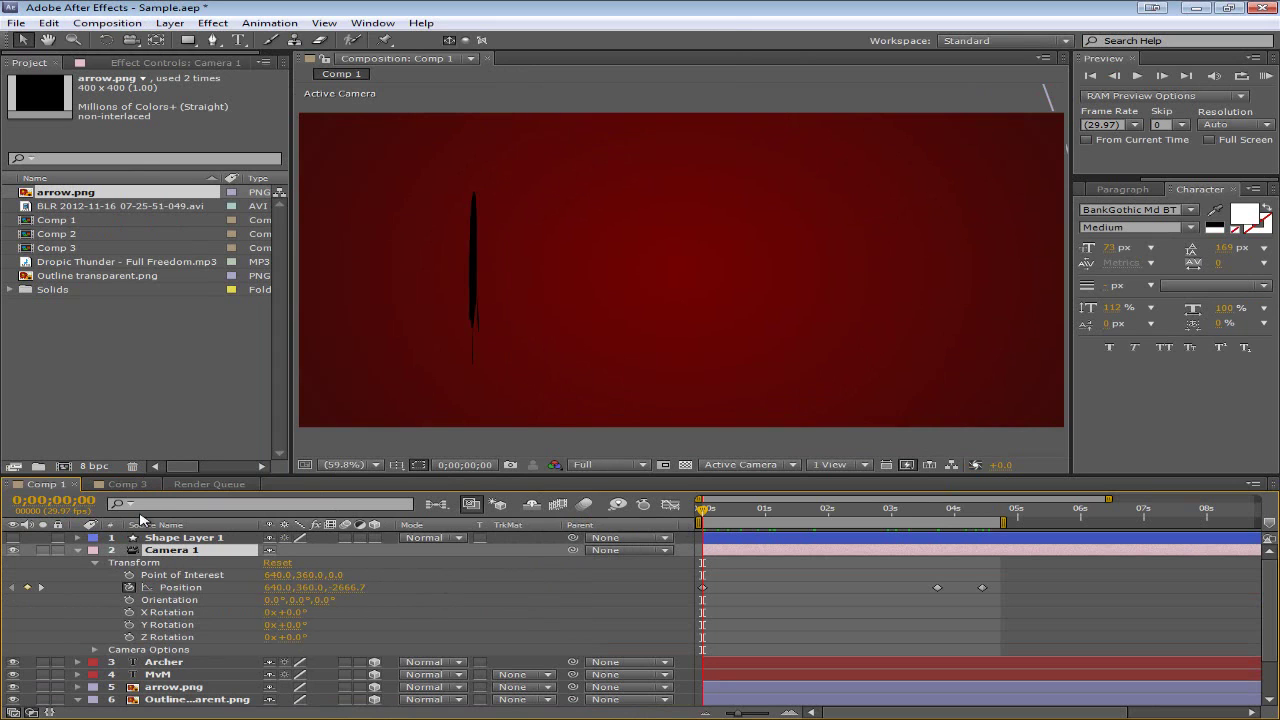
left_click_drag(703, 510, 936, 510)
left_click(127, 484)
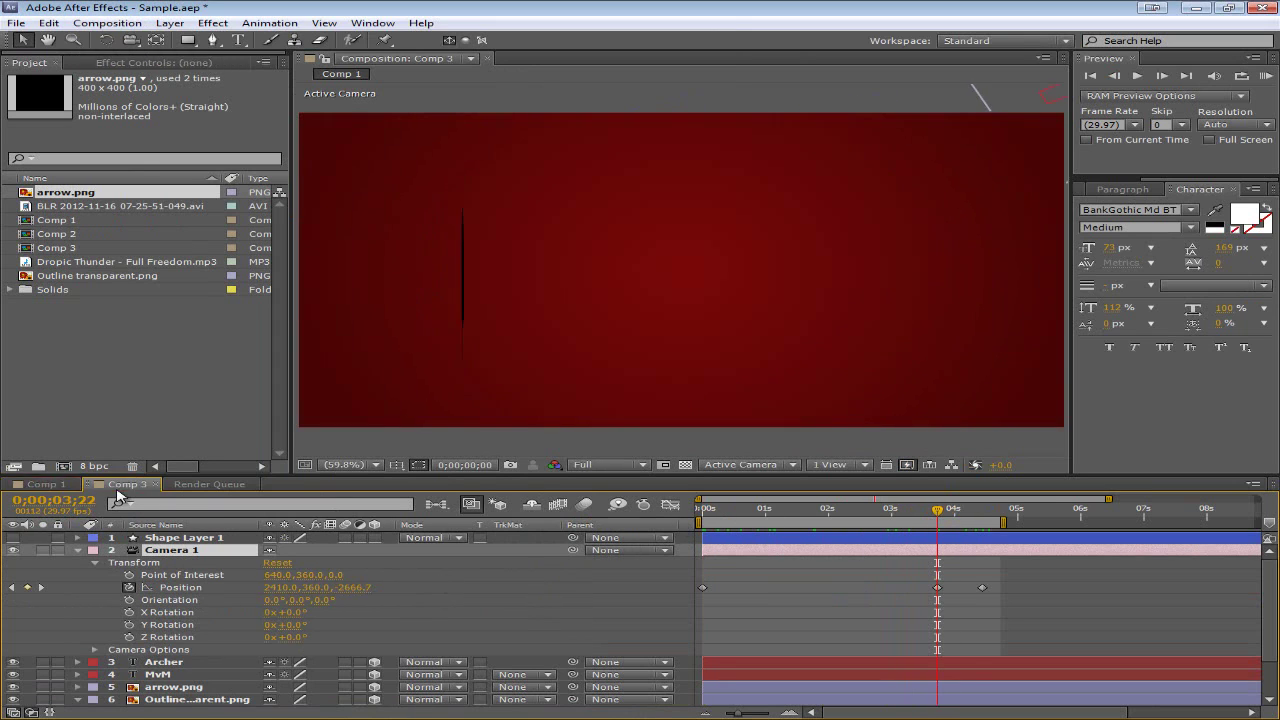
left_click(129, 575)
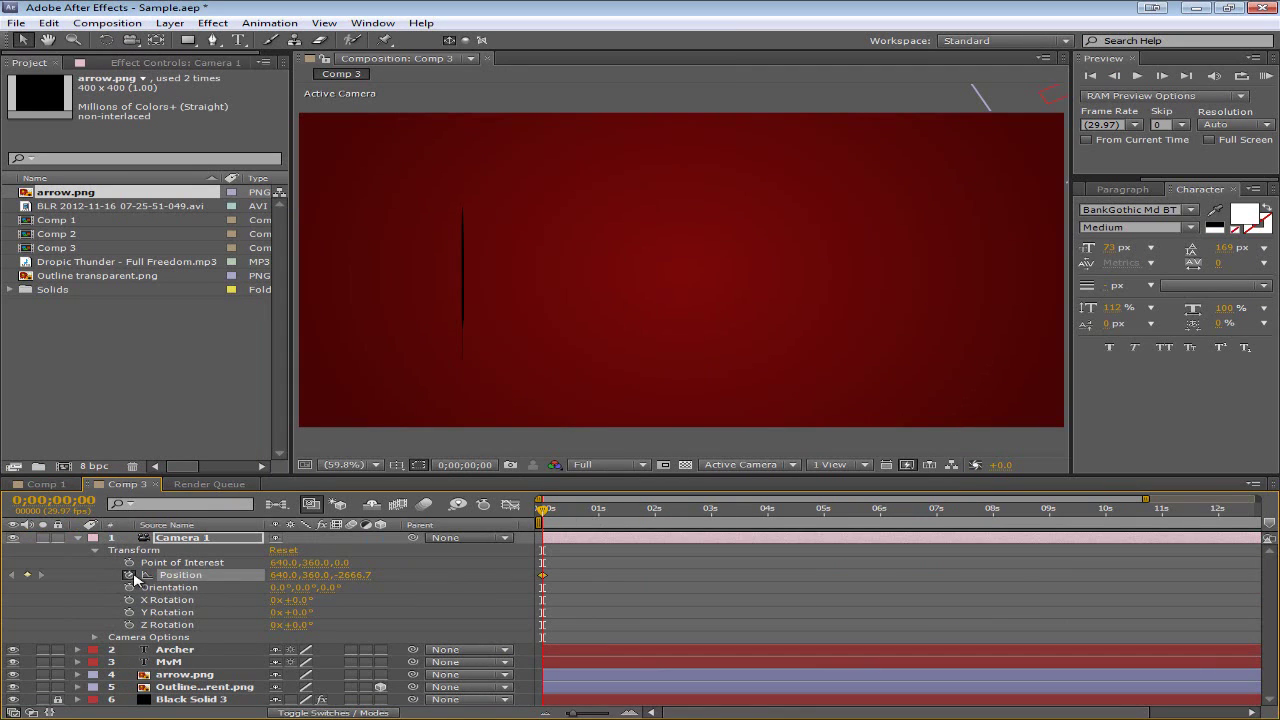
- Add a Camera 1 Position keyframe at 0;00;02;22 in Comp 3 with X set to 2410, copied from Comp 1
left_click_drag(585, 520, 696, 510)
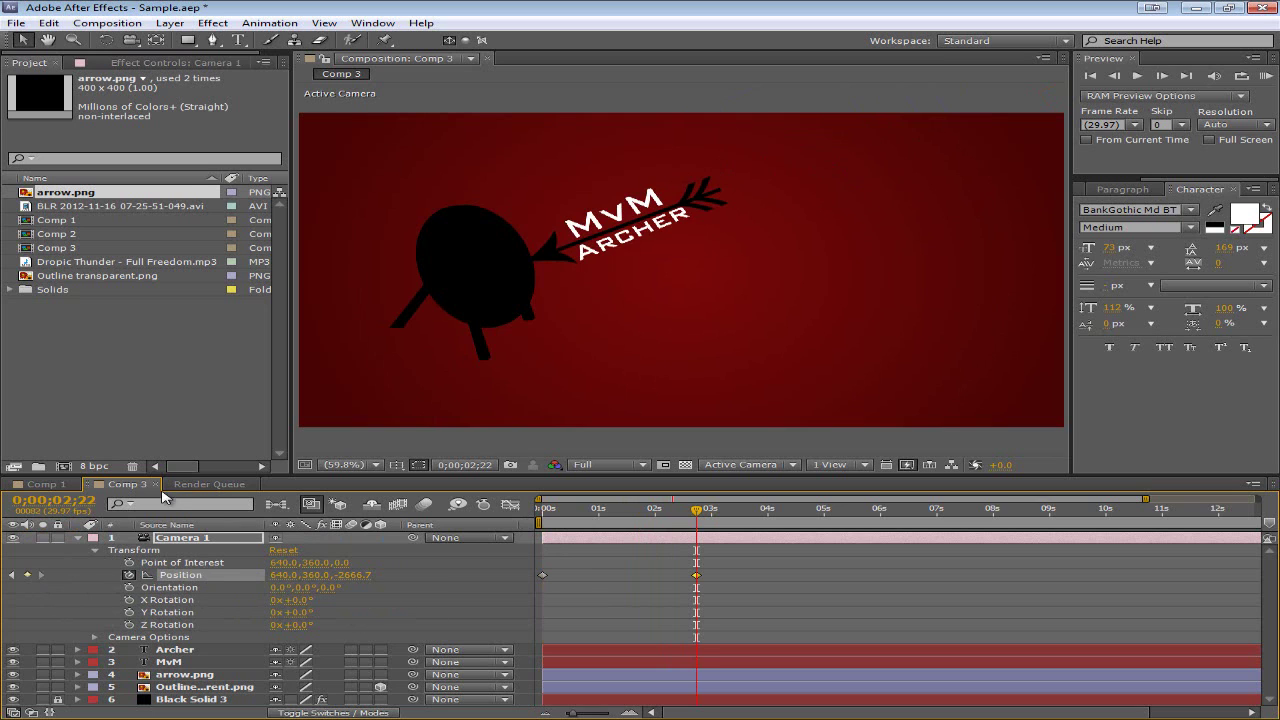
left_click(45, 484)
left_click(272, 588)
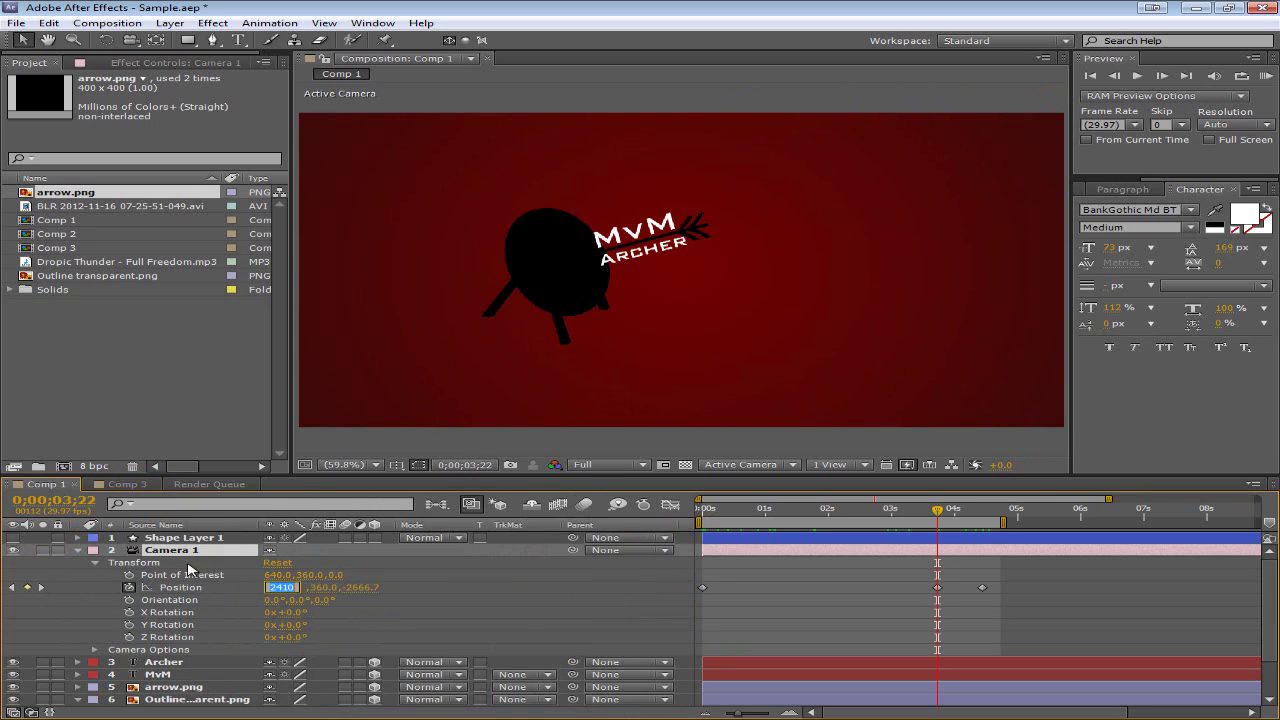
left_click(124, 484)
left_click(290, 577)
type("2410.0")
key("Return")
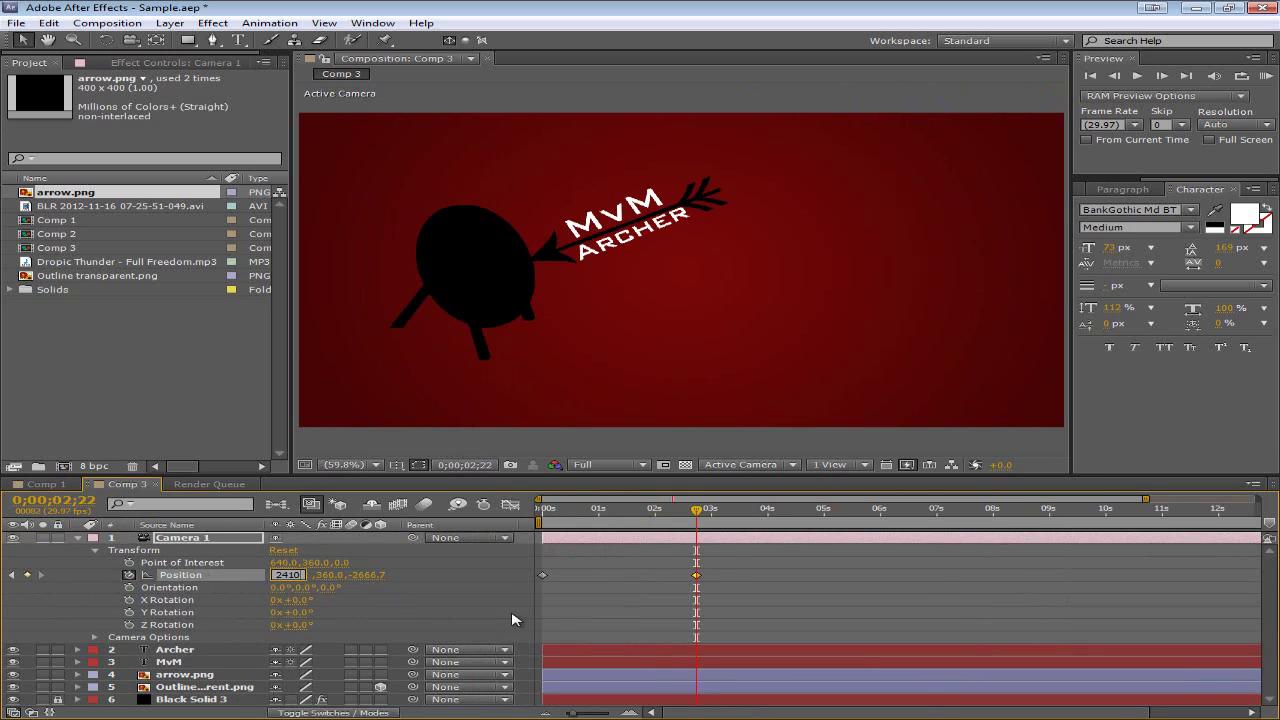
- Preview the camera move just past 0;00;02;22 in Comp 3, checking the arrow against the target
mouse_move(697, 512)
left_mouse_down()
mouse_move(543, 512)
mouse_move(734, 518)
mouse_move(646, 518)
mouse_move(733, 520)
mouse_move(694, 520)
mouse_move(697, 530)
left_mouse_up()
key("space")
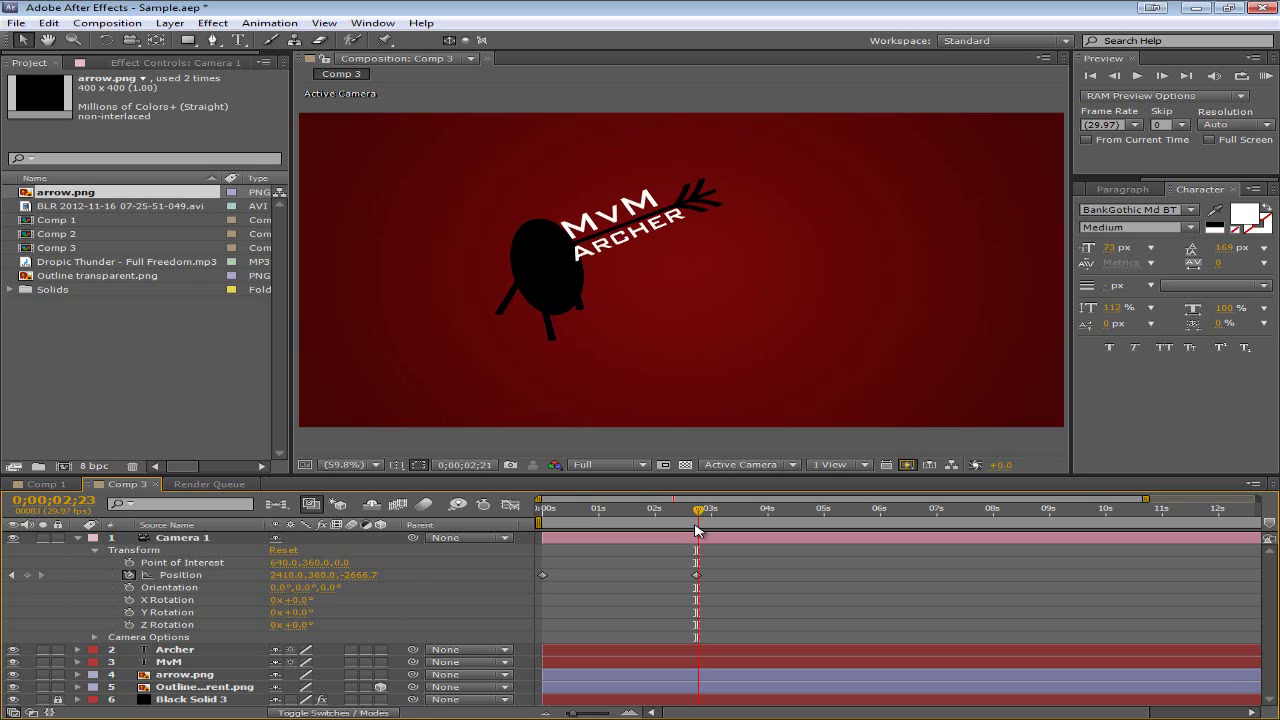
left_click(641, 235)
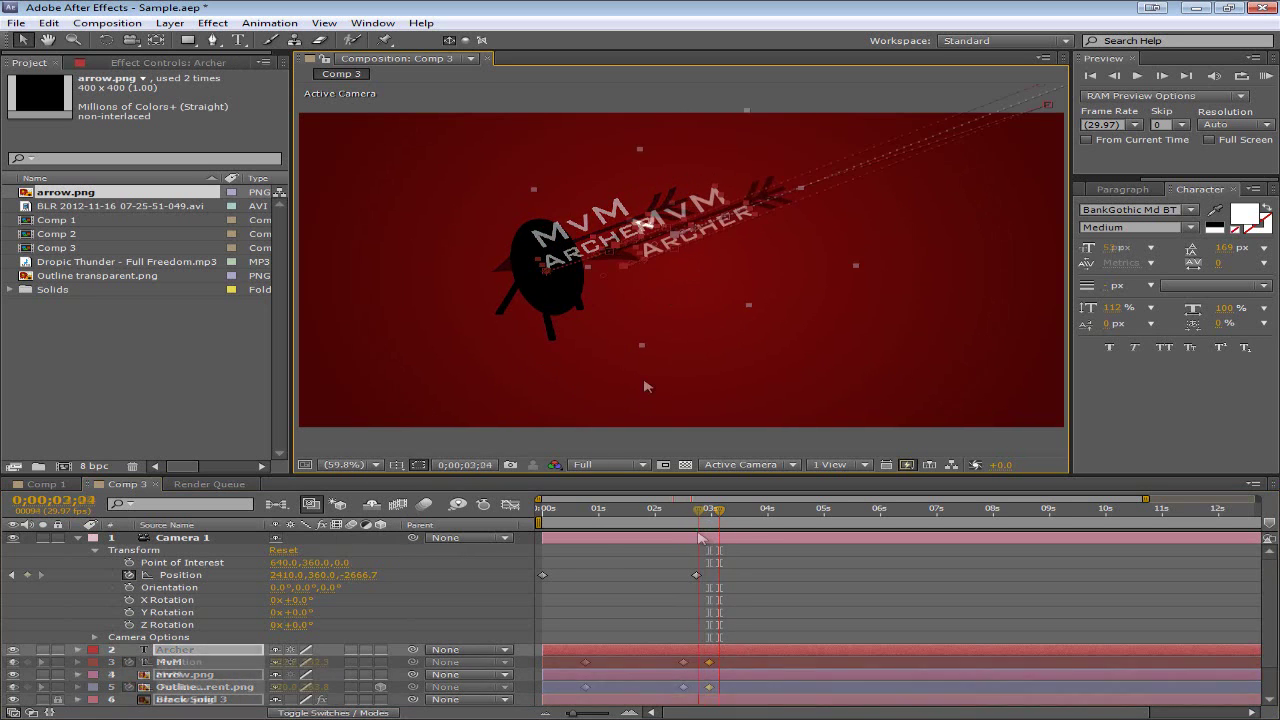
- Add a Camera 1 Position keyframe at 0;00;03;14 in Comp 3 with X set to -37, as in Comp 1's last keyframe
left_click_drag(710, 522, 741, 534)
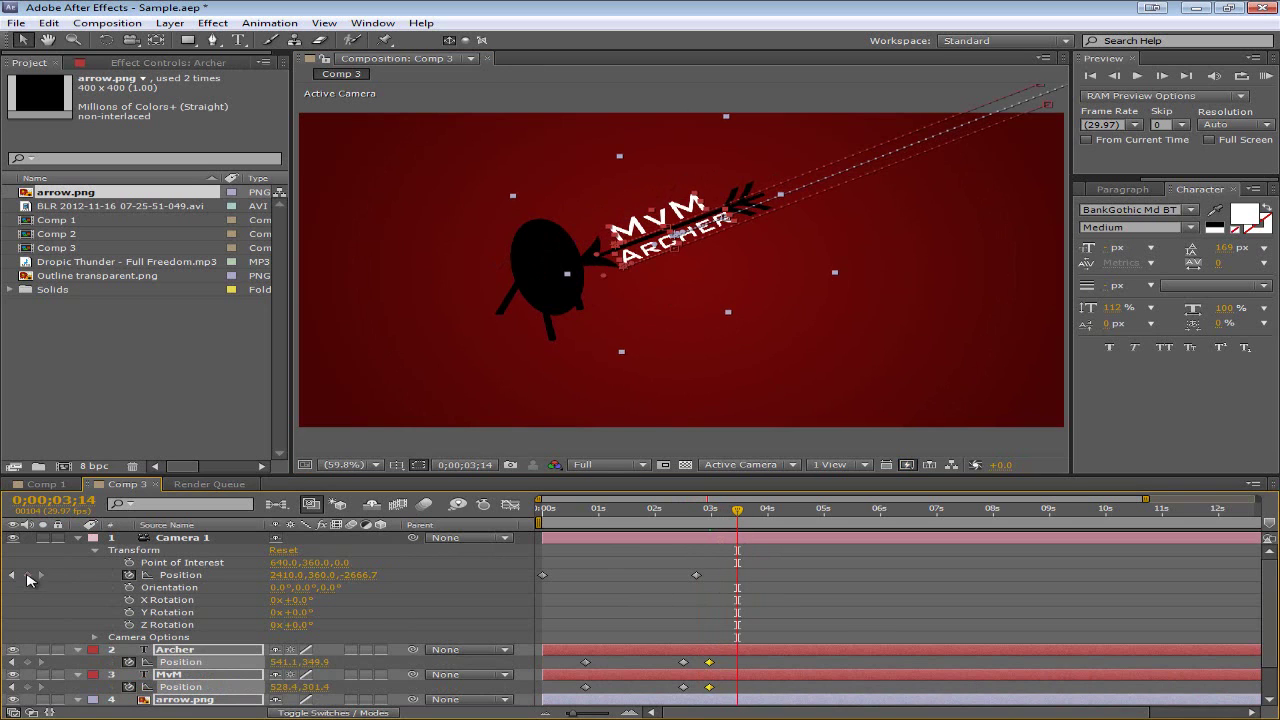
left_click(877, 594)
left_click(45, 485)
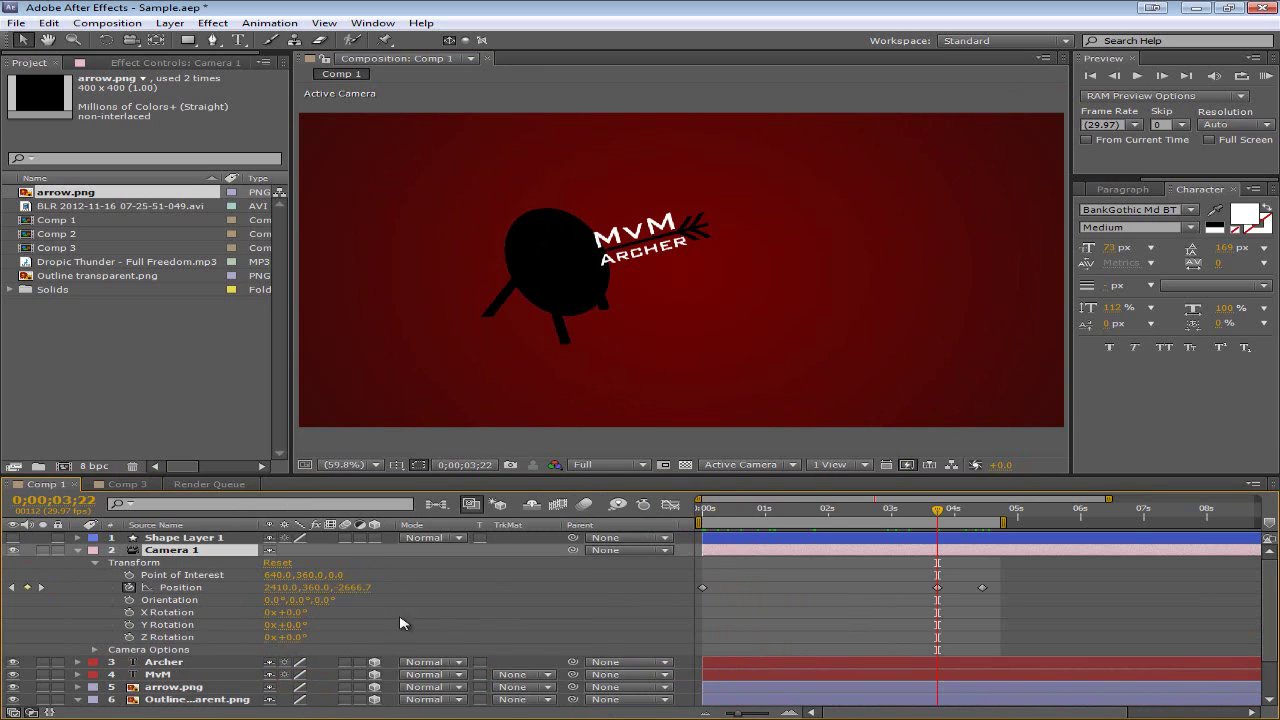
left_click_drag(948, 514, 982, 512)
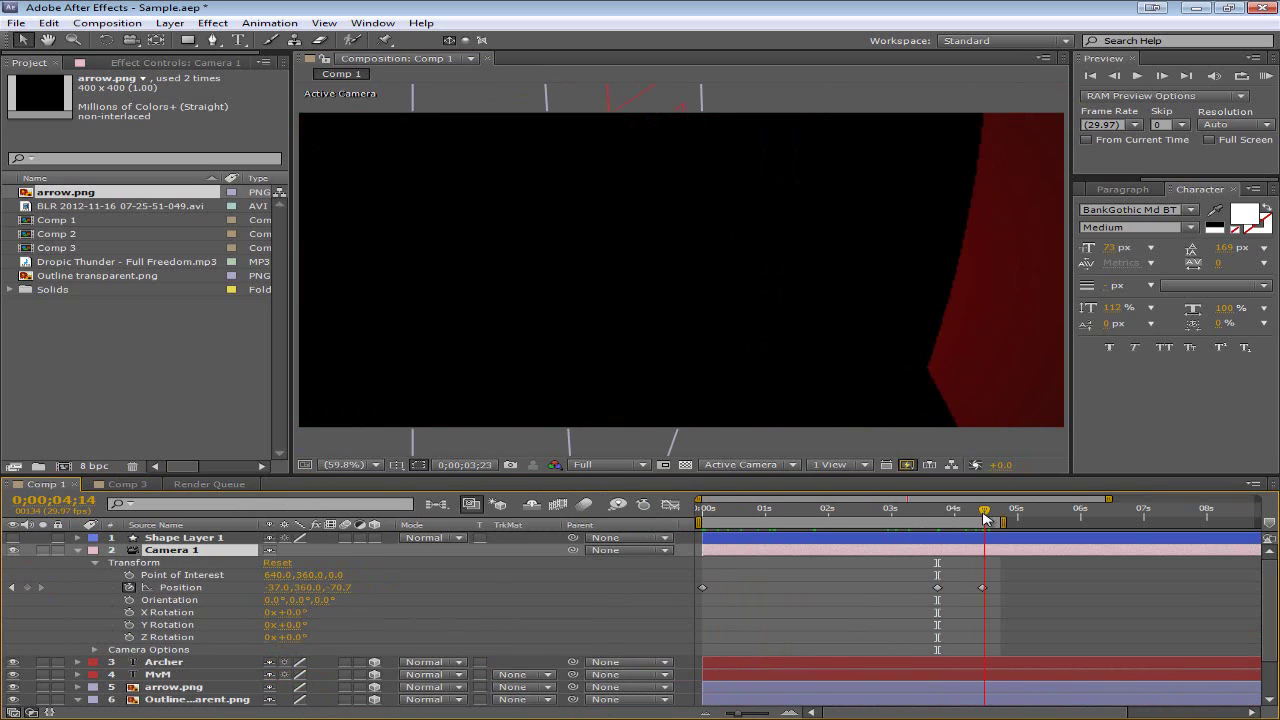
left_click(281, 587)
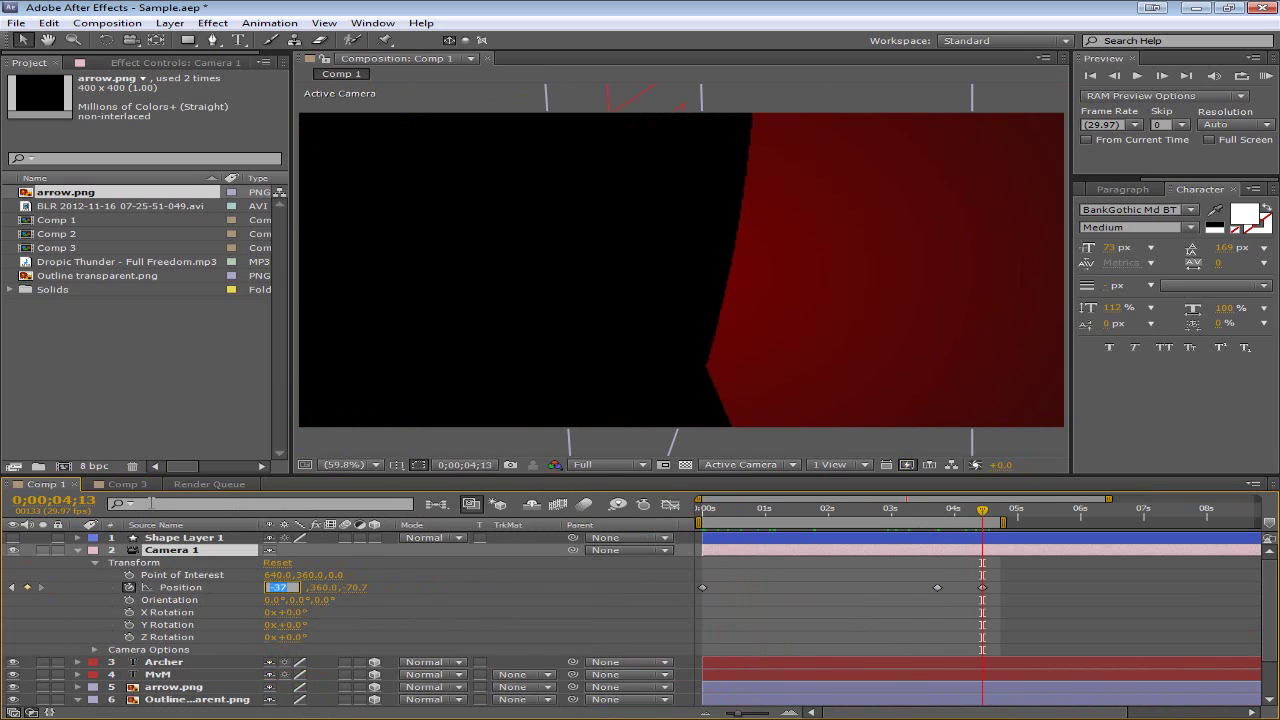
left_click(127, 484)
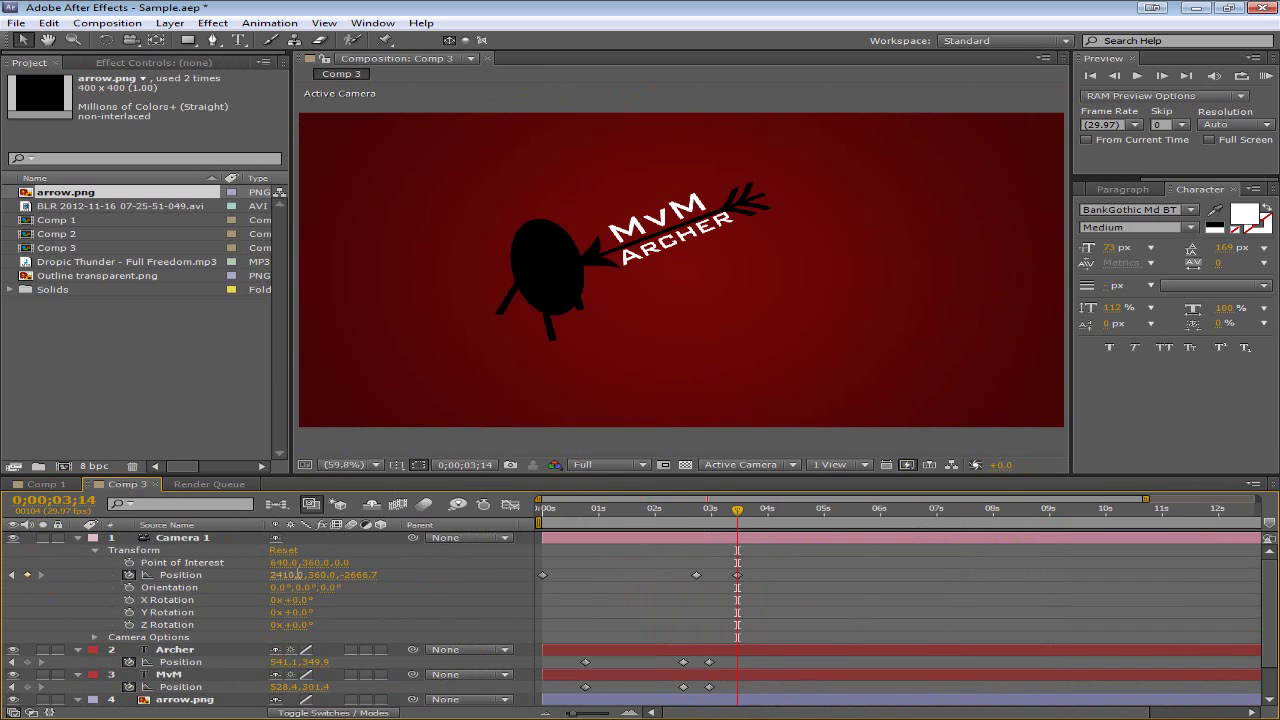
- Copy the Z position -70.6667 from Comp 1's last camera keyframe into Comp 3's keyframe at 0;00;03;14
left_click(45, 485)
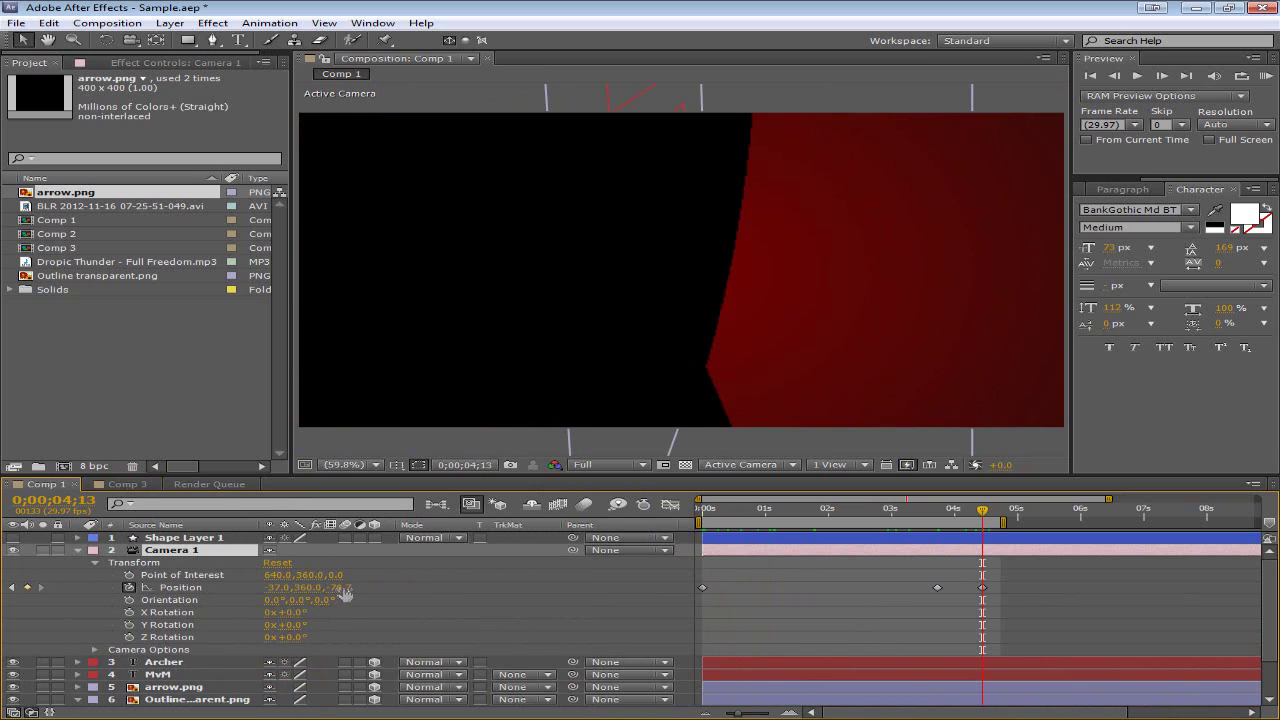
left_click(340, 587)
left_click(127, 484)
left_click(360, 575)
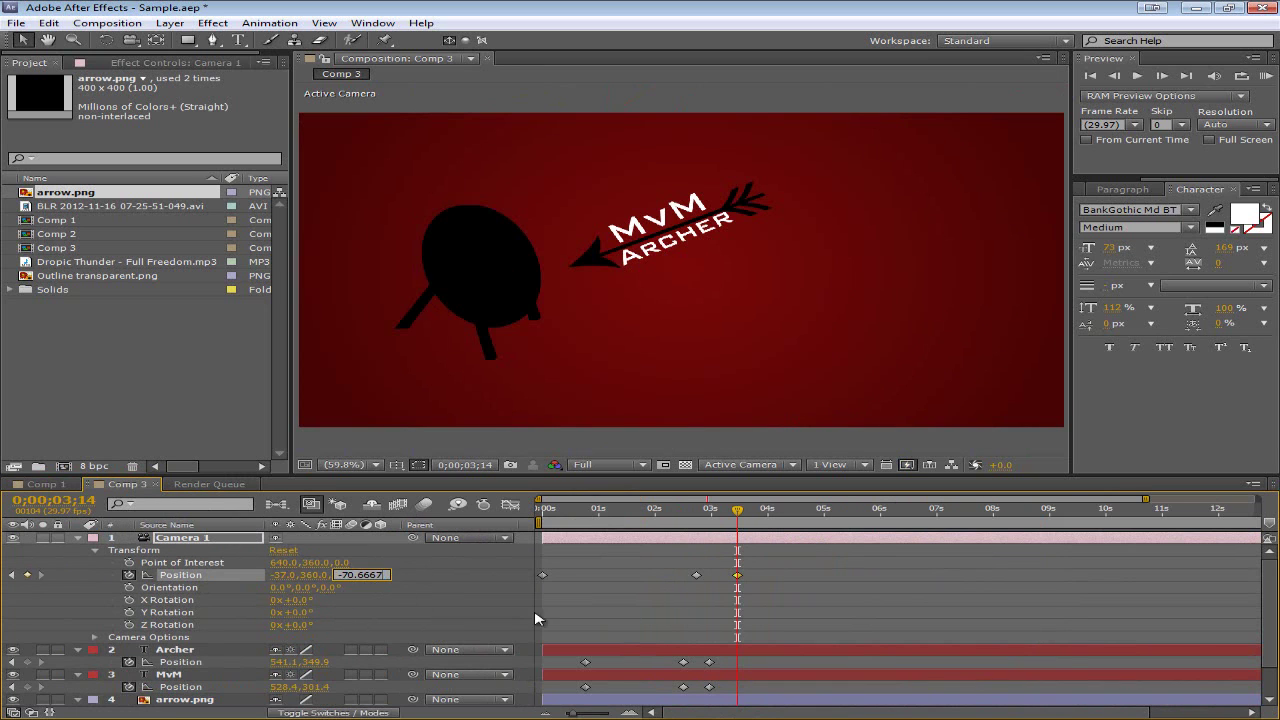
left_click(829, 604)
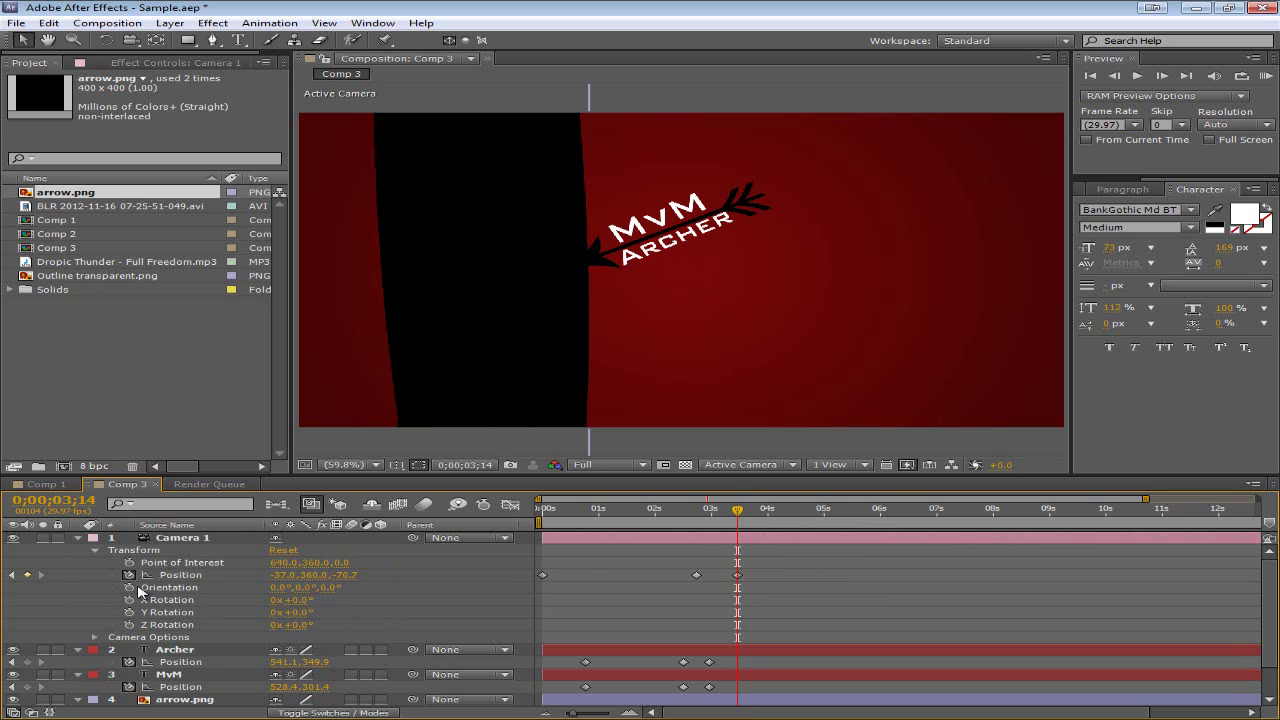
- Make the Archer, MvM and arrow.png layers 3D in Comp 3 and collapse all expanded layers
left_click(80, 539)
left_click(380, 550)
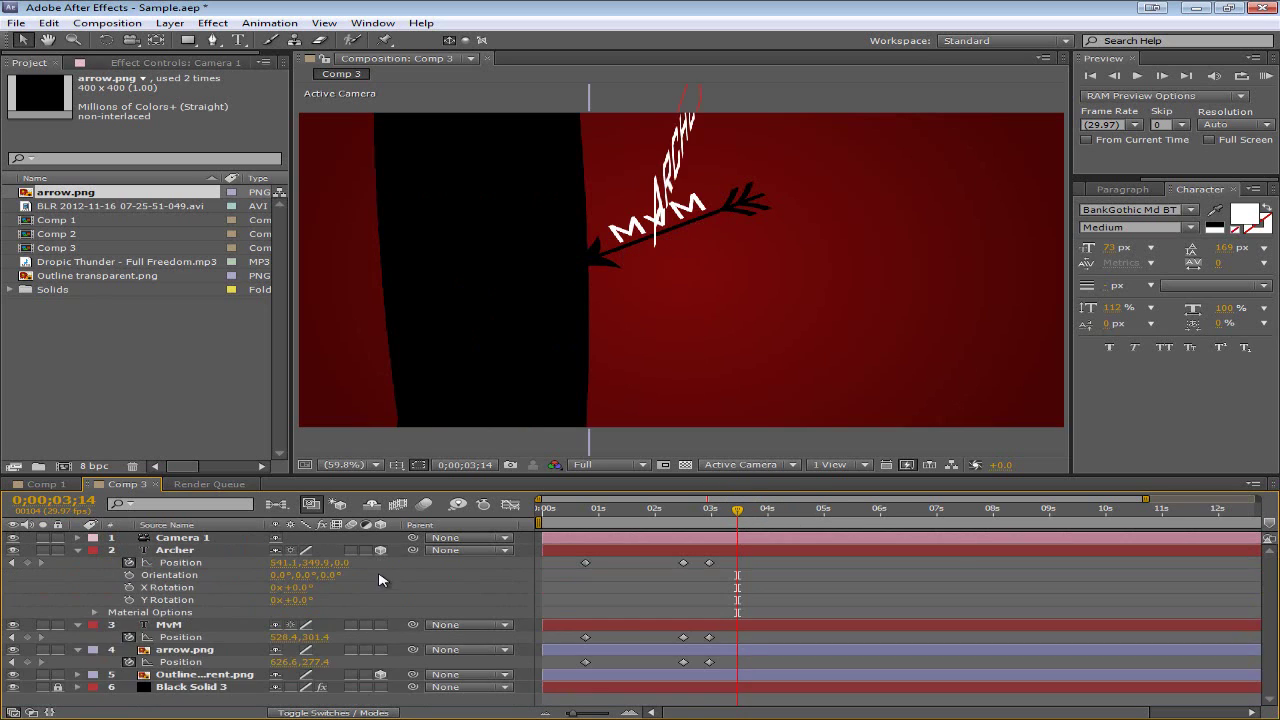
left_click(380, 625)
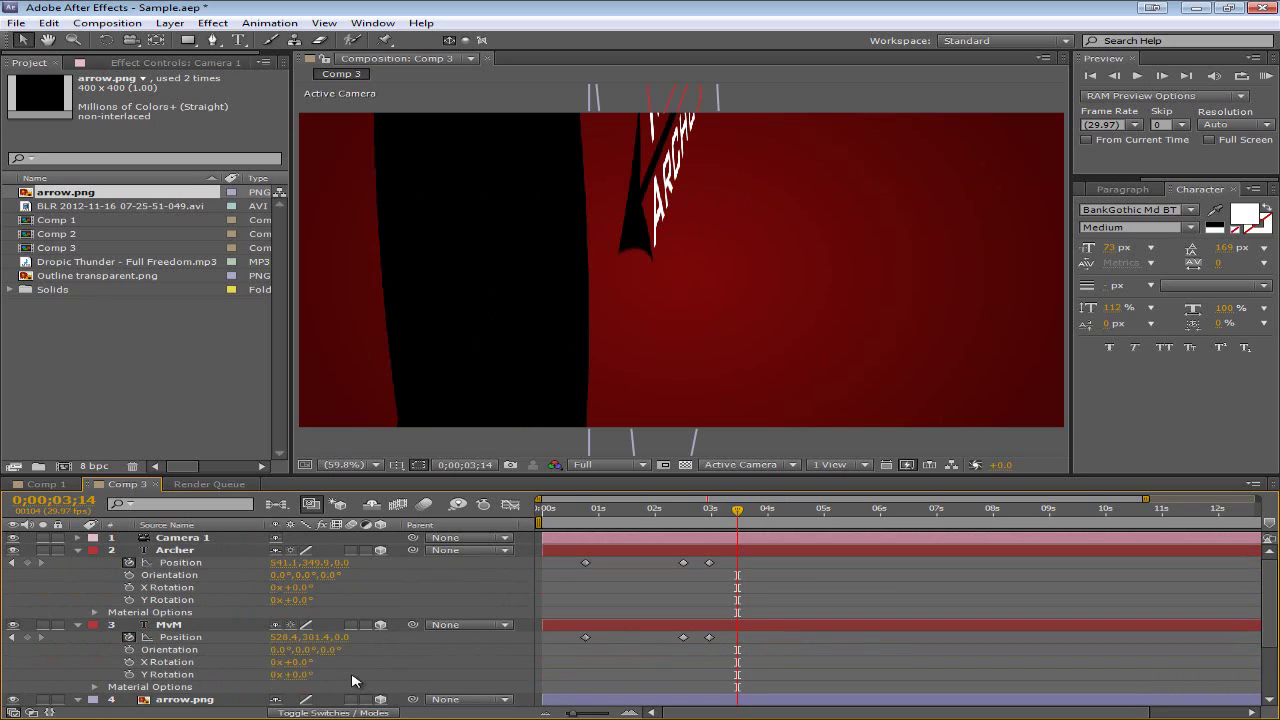
left_click(78, 625)
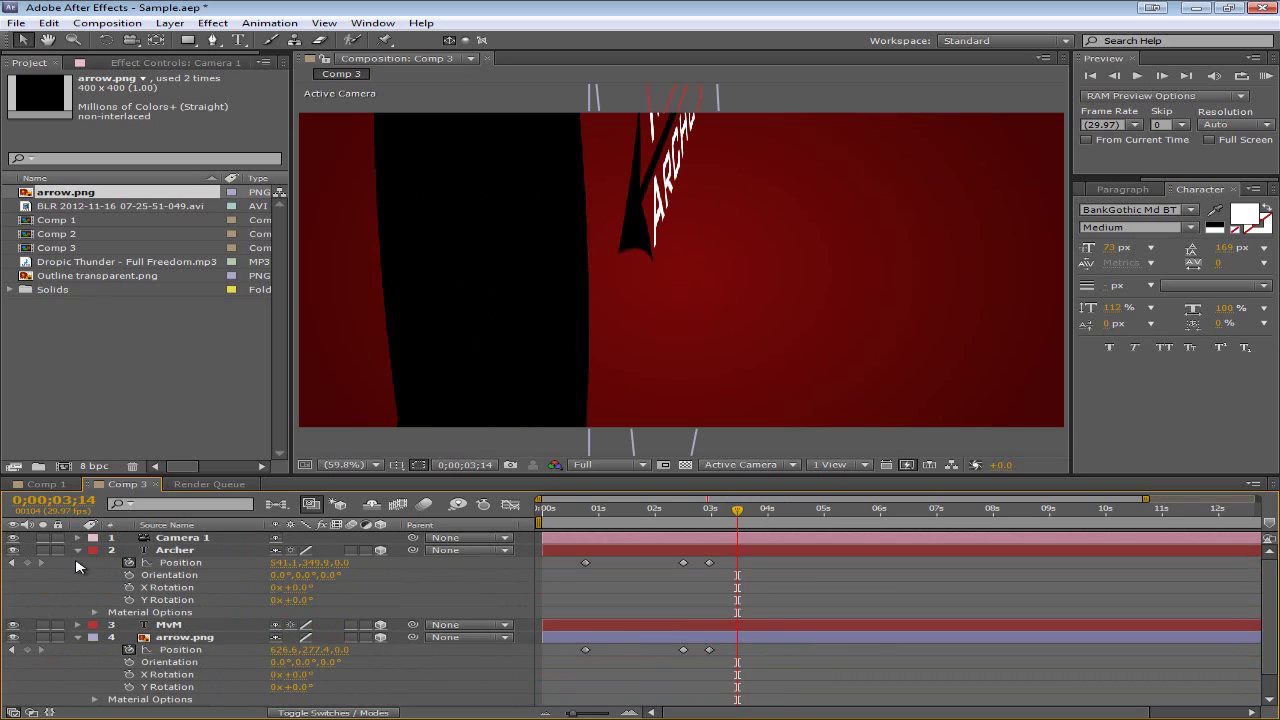
left_click(78, 550)
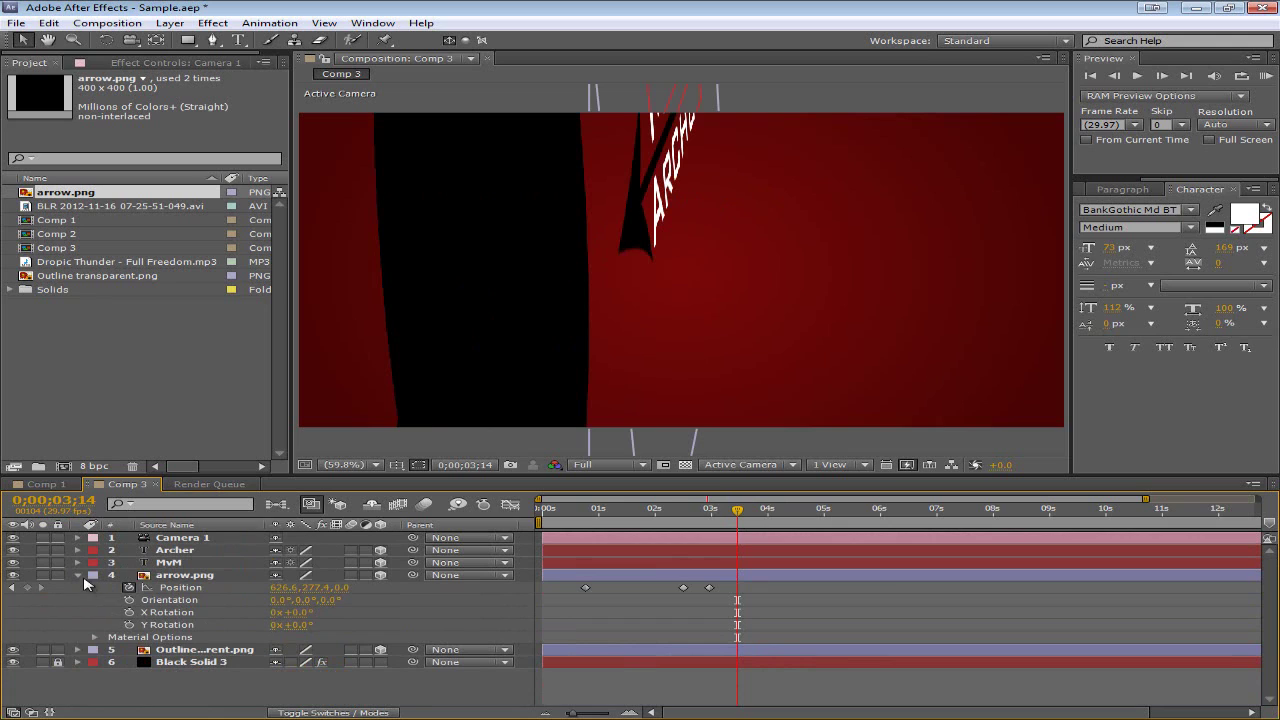
left_click(78, 575)
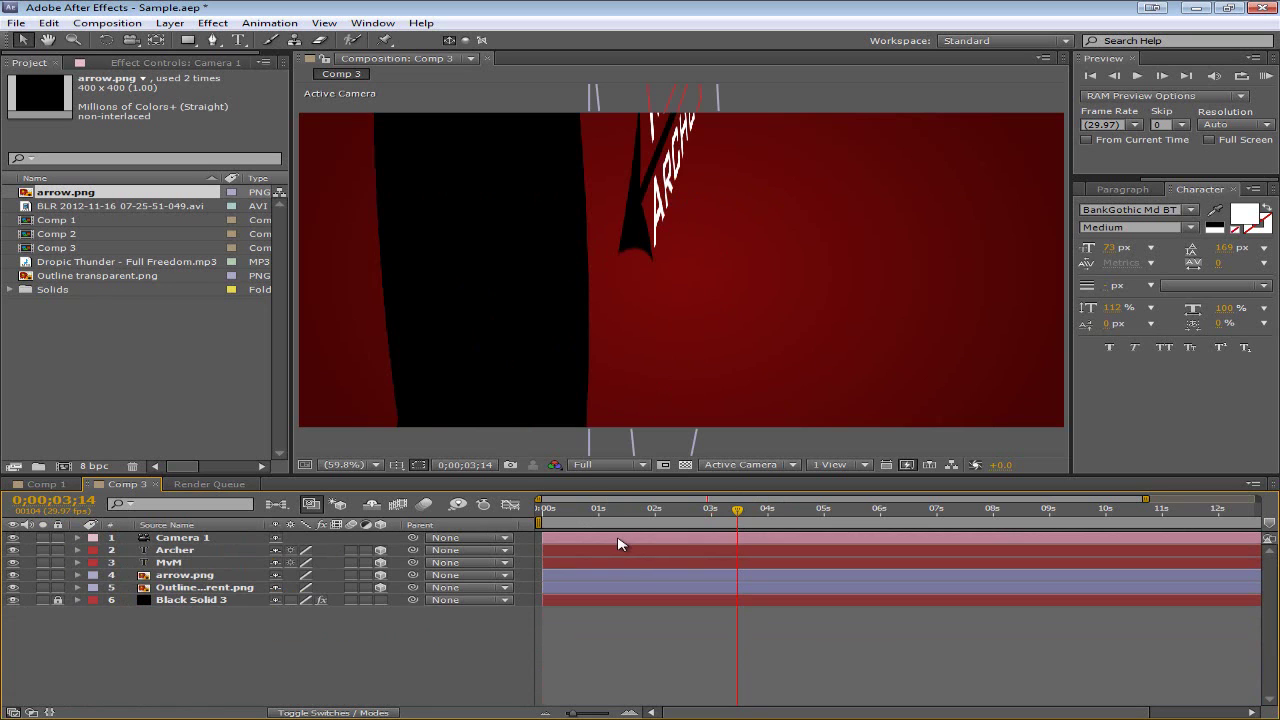
- Examine the final Position keyframes of Archer, MvM and arrow.png at 0;00;02;29, then collapse the layers
left_click_drag(737, 511, 713, 521)
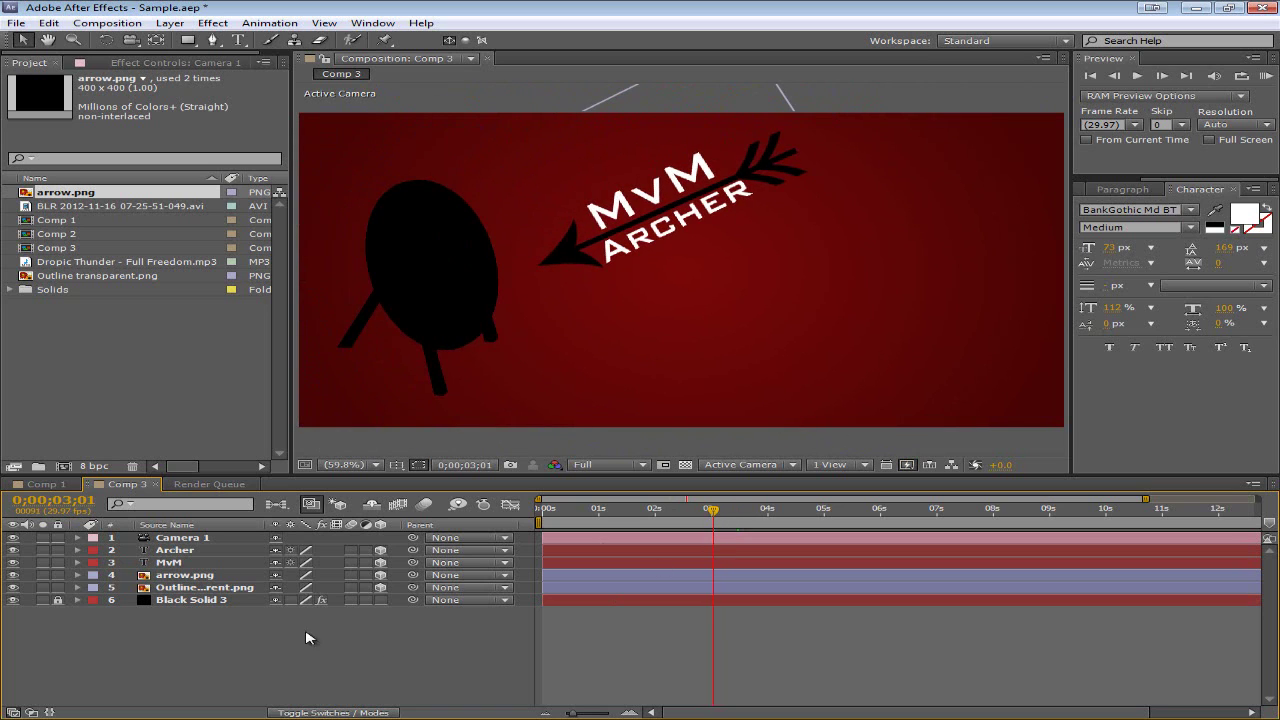
left_click(188, 577)
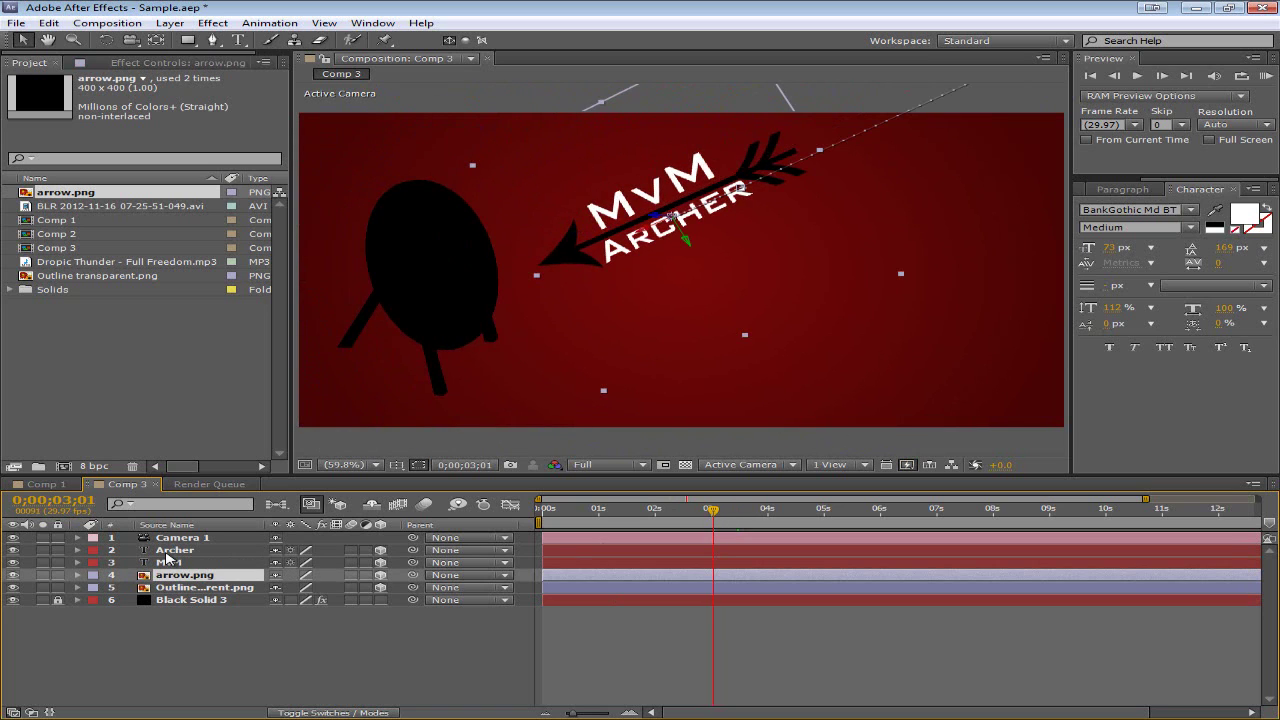
left_click(167, 555, "shift")
key("p")
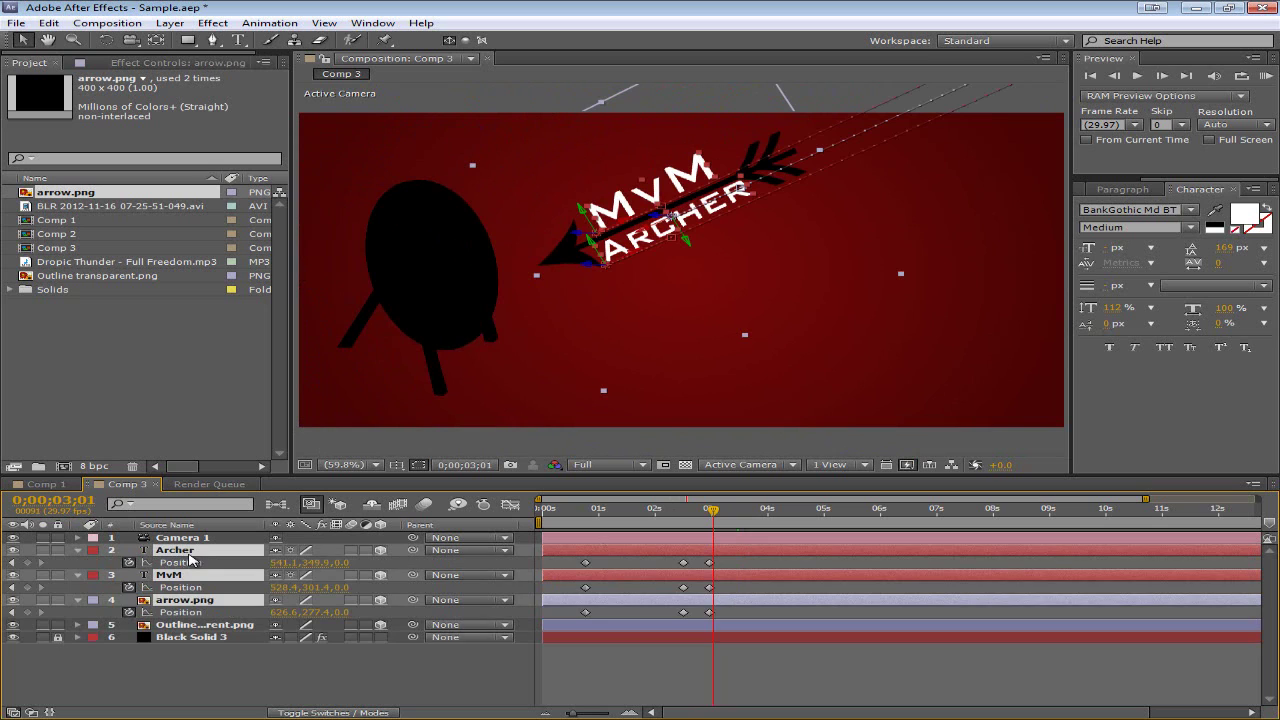
left_click_drag(718, 515, 709, 512)
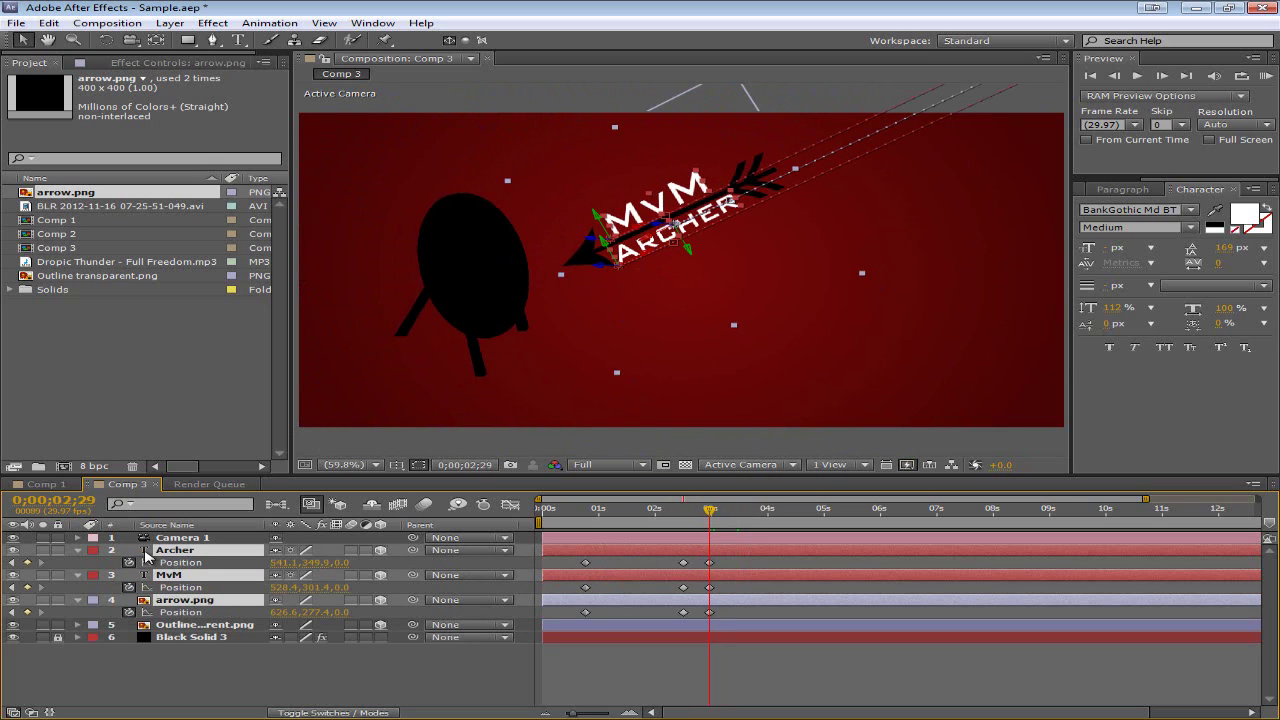
left_click(78, 550)
left_click(211, 634)
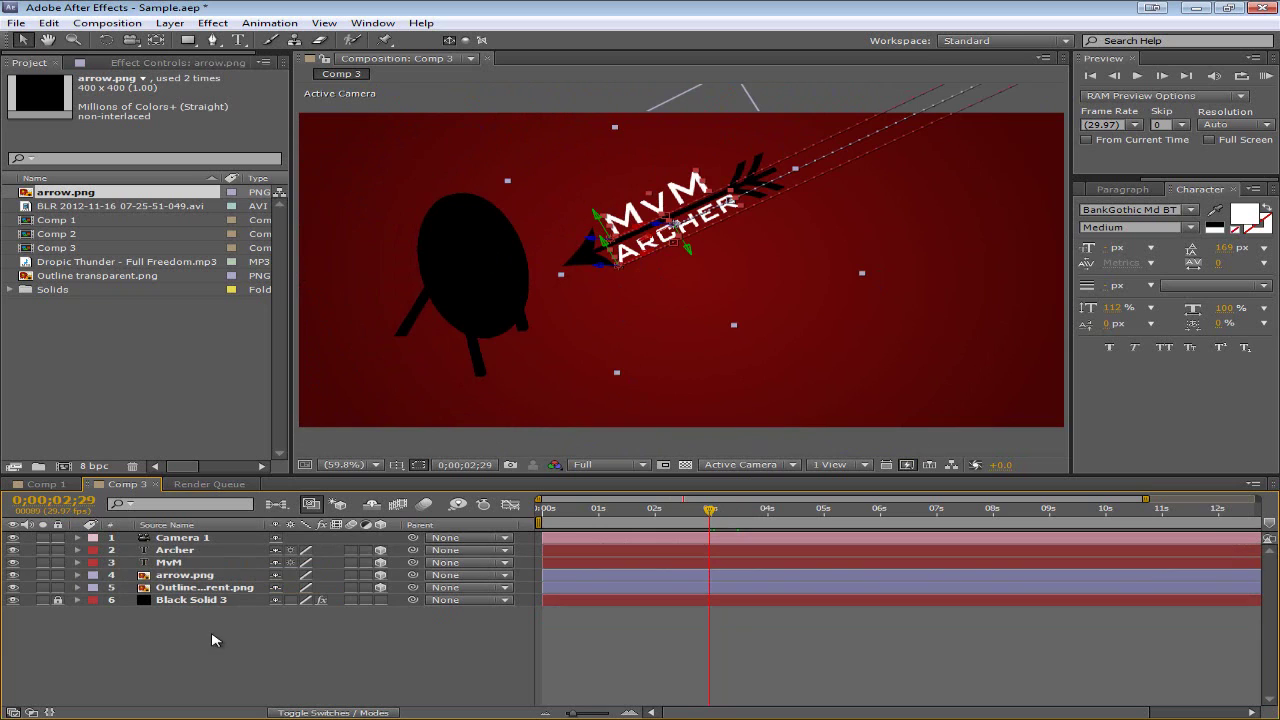
- Expand Camera 1 and examine its zoom toward the target frame by frame up to 0;00;03;13
left_click(199, 539)
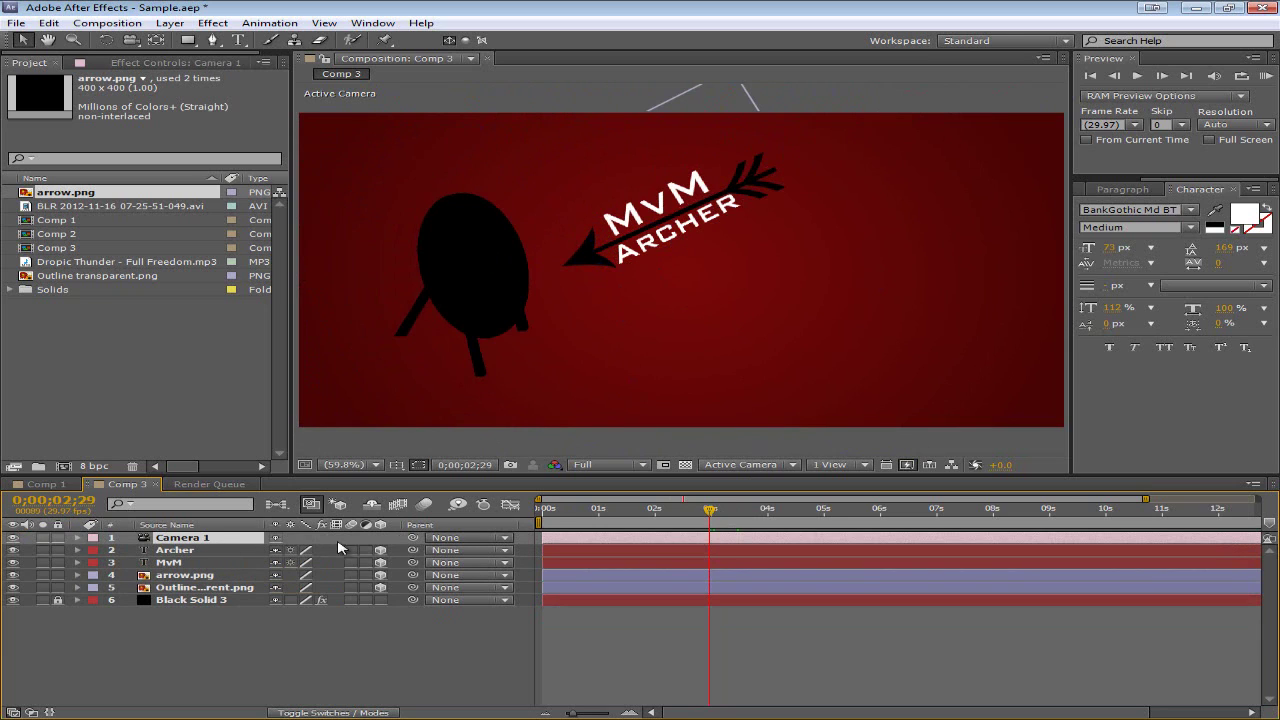
left_click(77, 539)
mouse_move(710, 514)
left_mouse_down()
mouse_move(738, 514)
mouse_move(703, 522)
mouse_move(733, 522)
left_mouse_up()
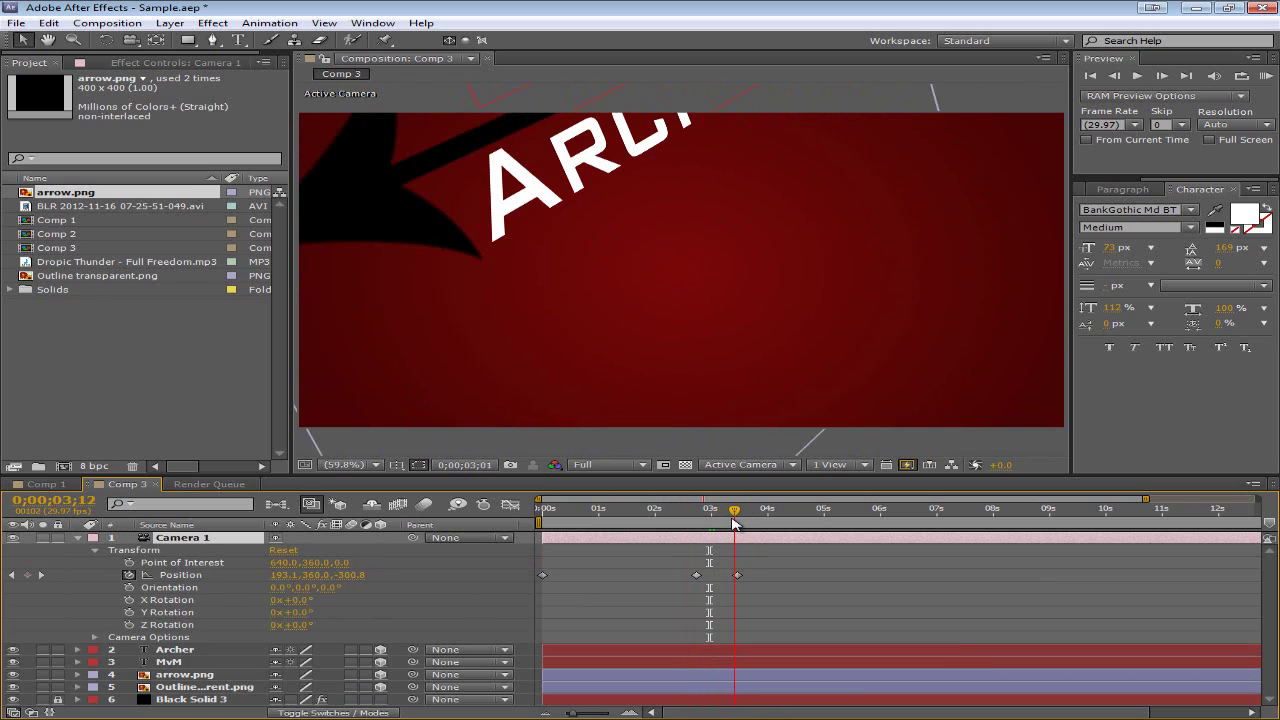
left_click(1161, 75)
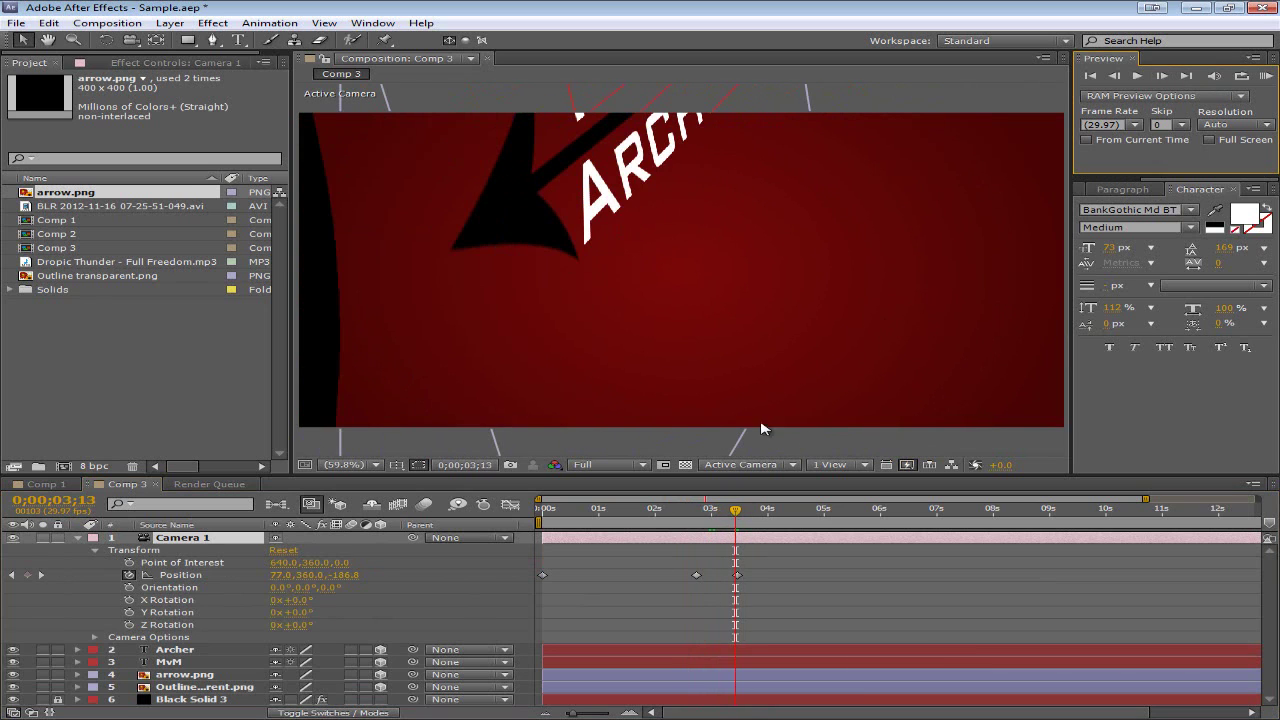
- Add a Scale keyframe at 0;00;03;13 to the Outline transparent.png target layer, keeping its current scale
left_click(180, 675)
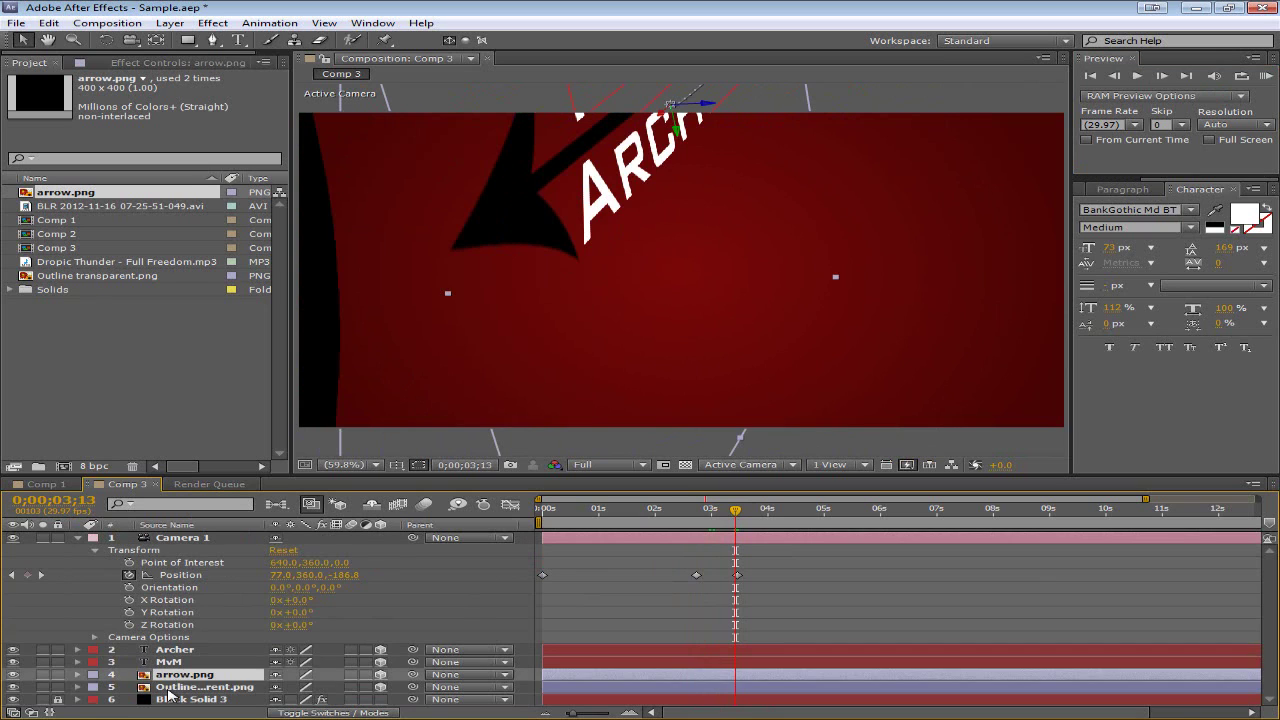
left_click(180, 687)
left_click(78, 688)
scroll(100, 688, "down", 3)
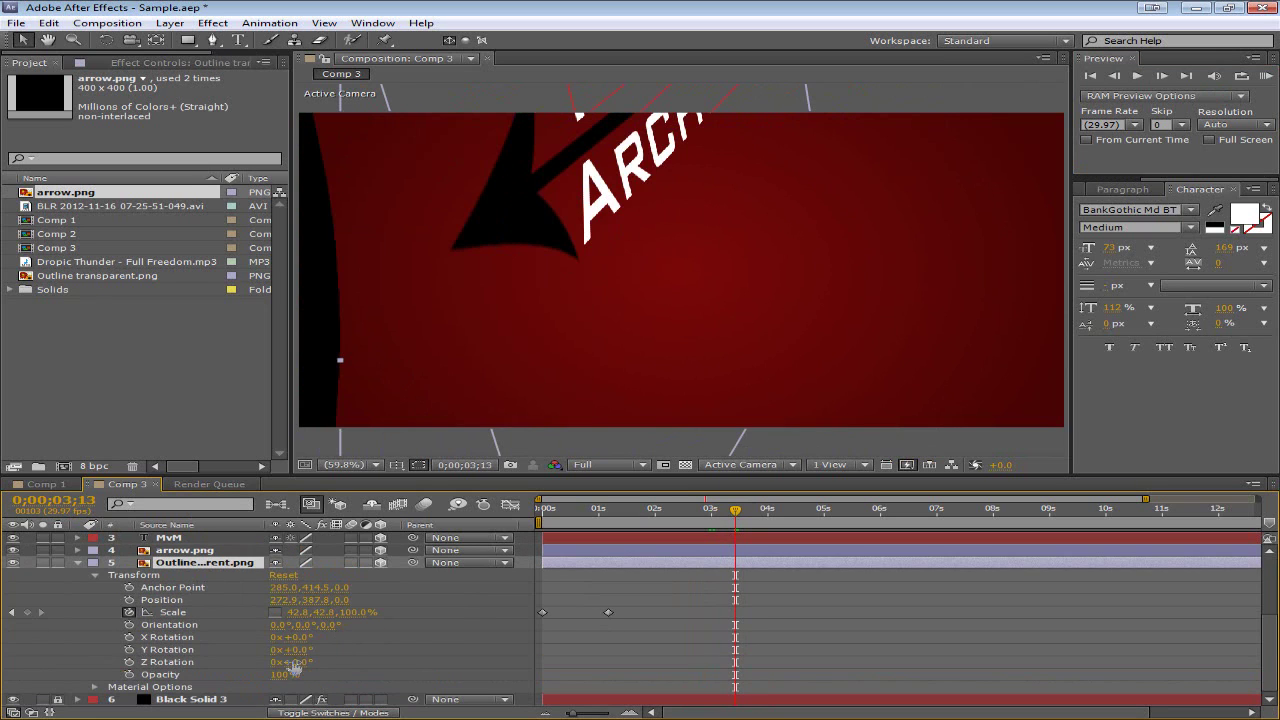
left_click(26, 612)
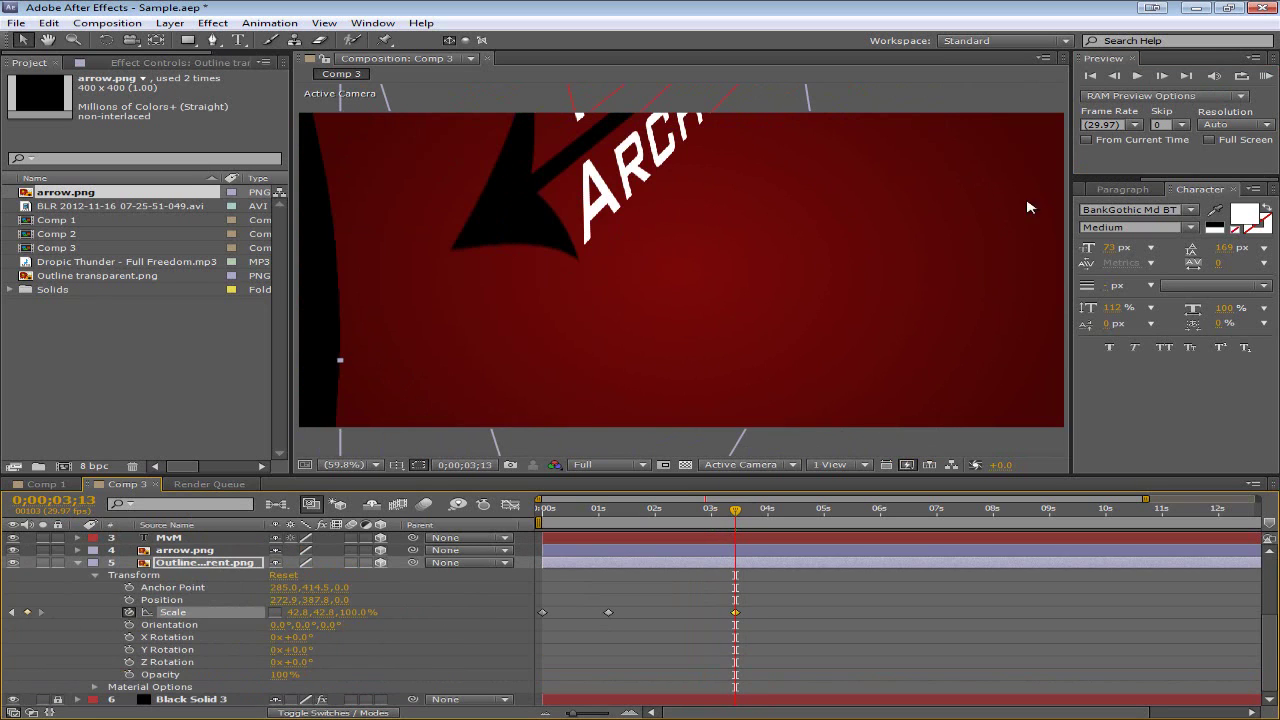
- Enlarge the target layer one frame on, at 0;00;03;14, to a Scale of about 239.8 by 107.8%
left_click(1161, 76)
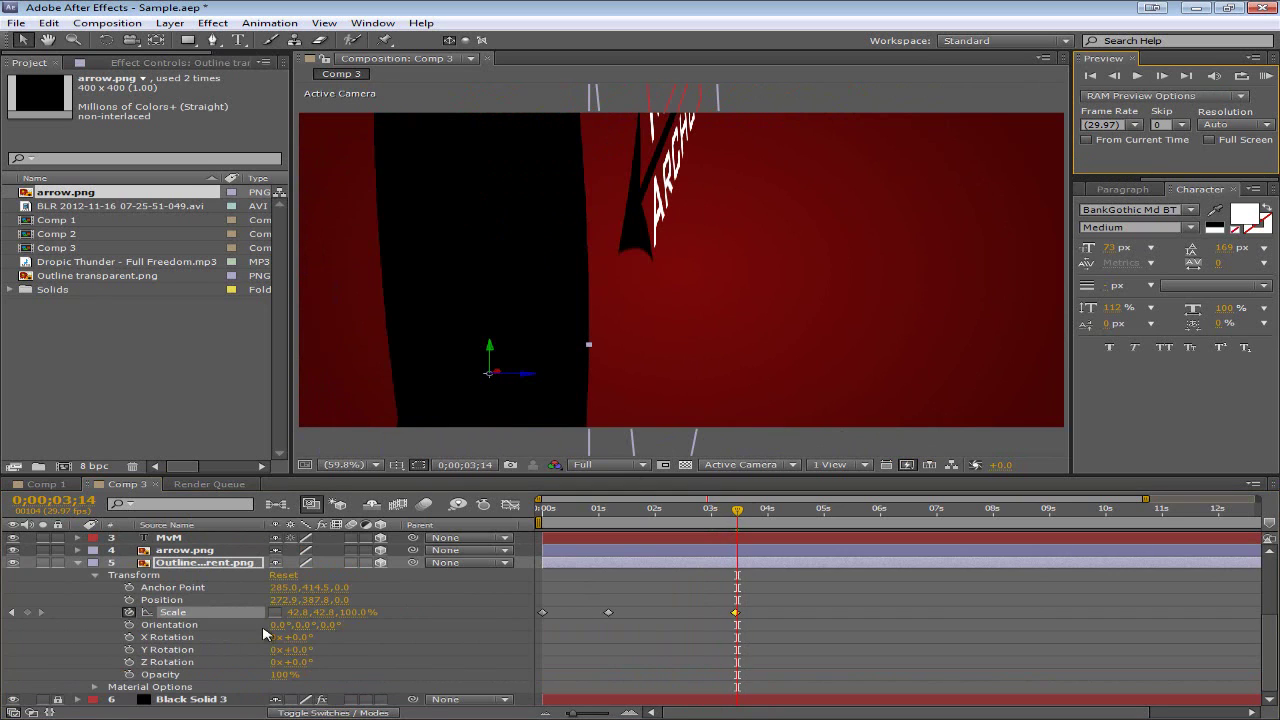
left_click_drag(298, 612, 526, 636)
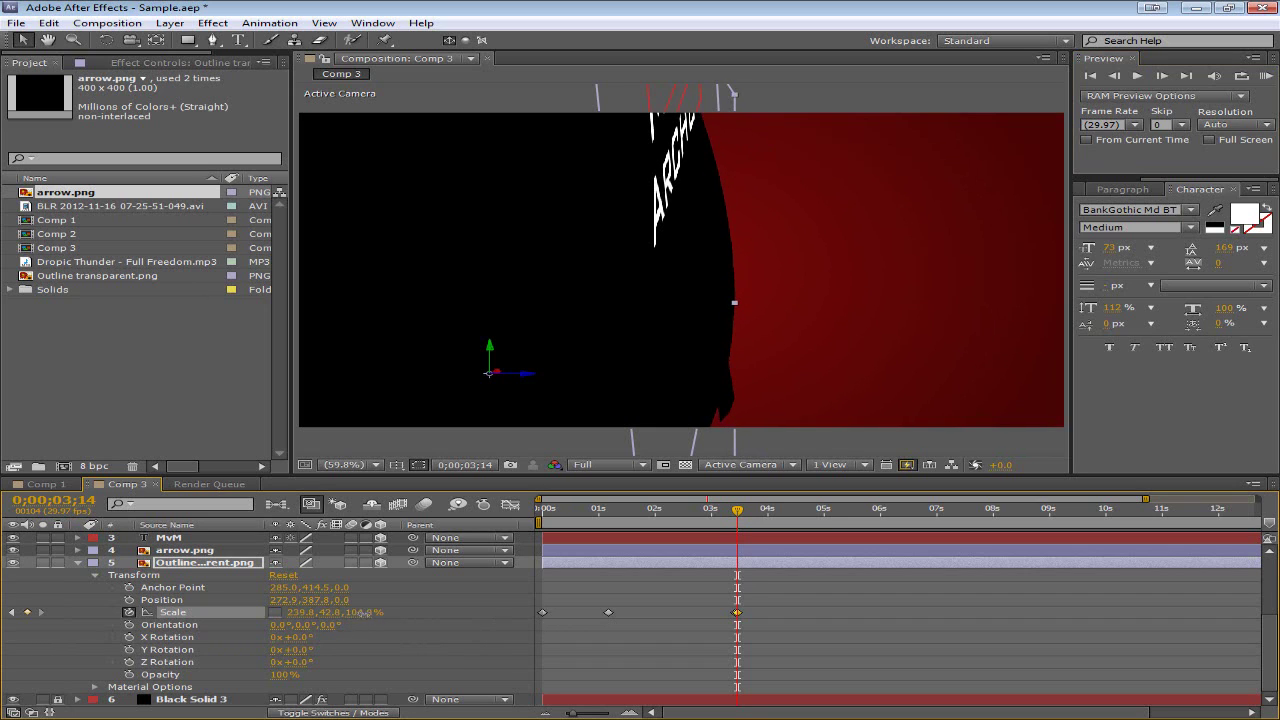
left_click_drag(364, 612, 472, 616)
left_click_drag(330, 612, 404, 622)
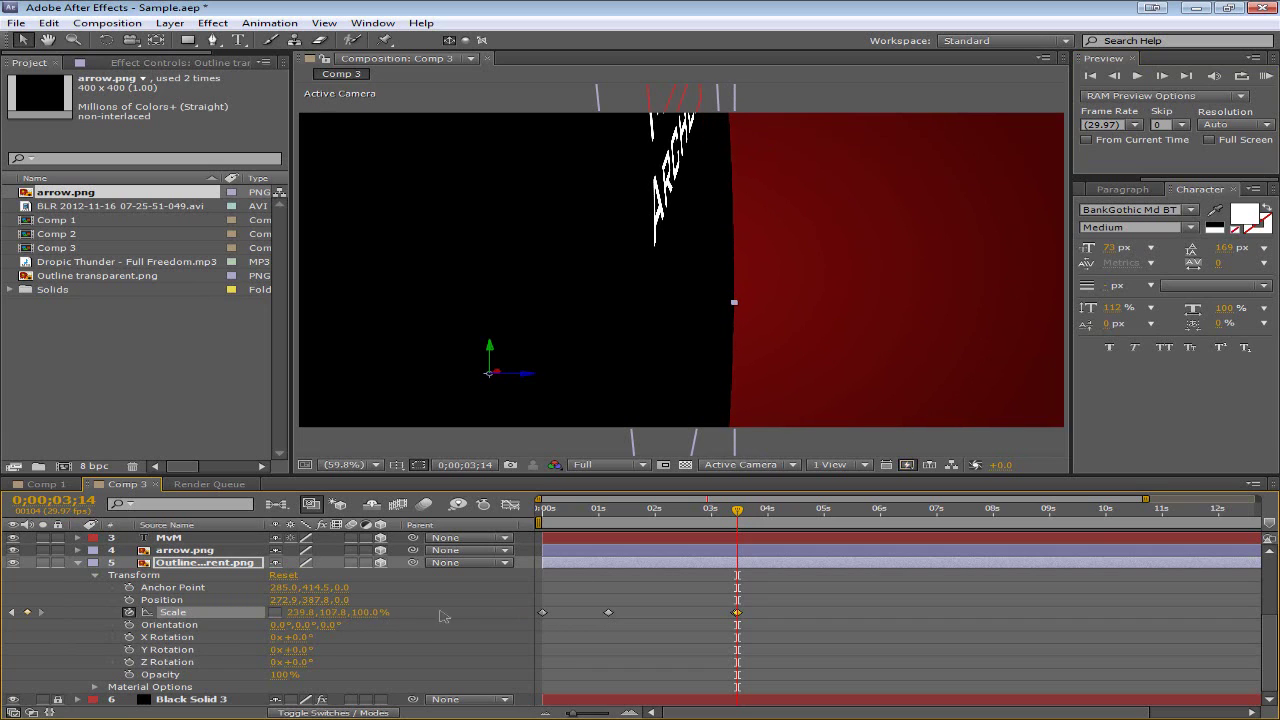
- Shift the target layer's Scale keyframe at 0;00;03;13 a couple of frames earlier so the enlargement starts sooner
left_click_drag(738, 512, 736, 516)
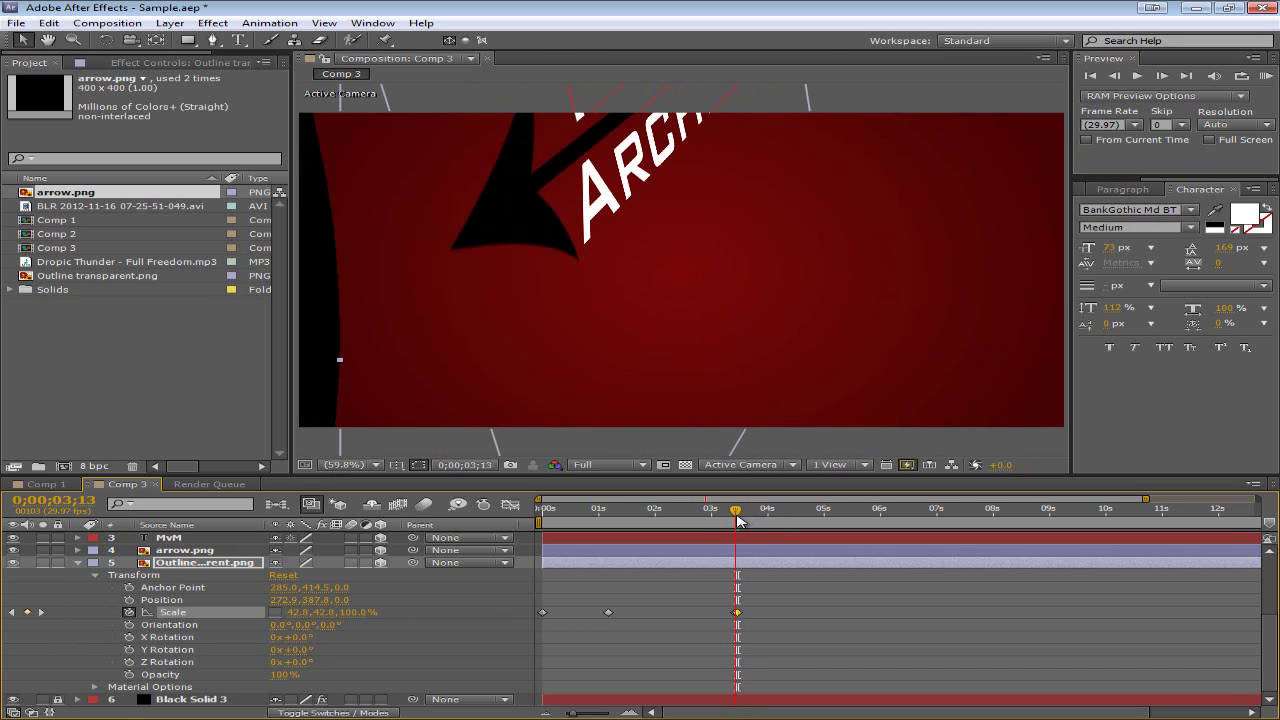
left_click(733, 617)
left_click(733, 617)
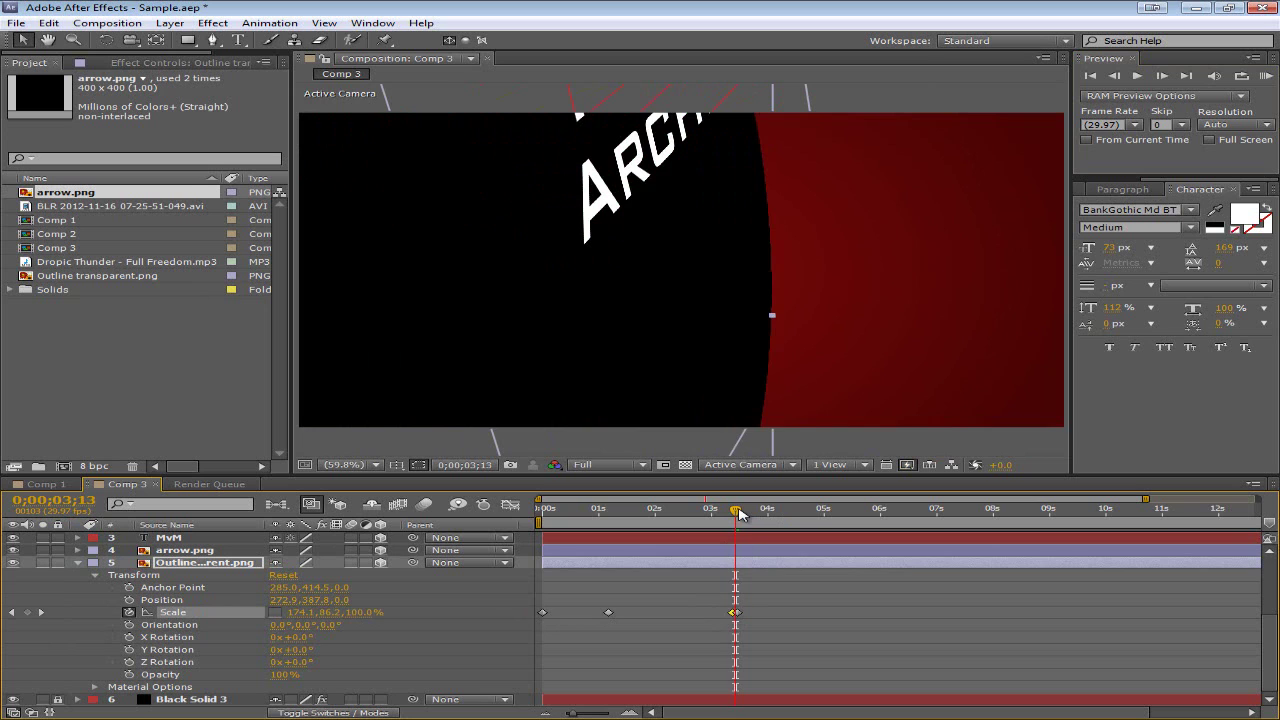
mouse_move(737, 512)
left_mouse_down()
mouse_move(725, 515)
mouse_move(740, 524)
left_mouse_up()
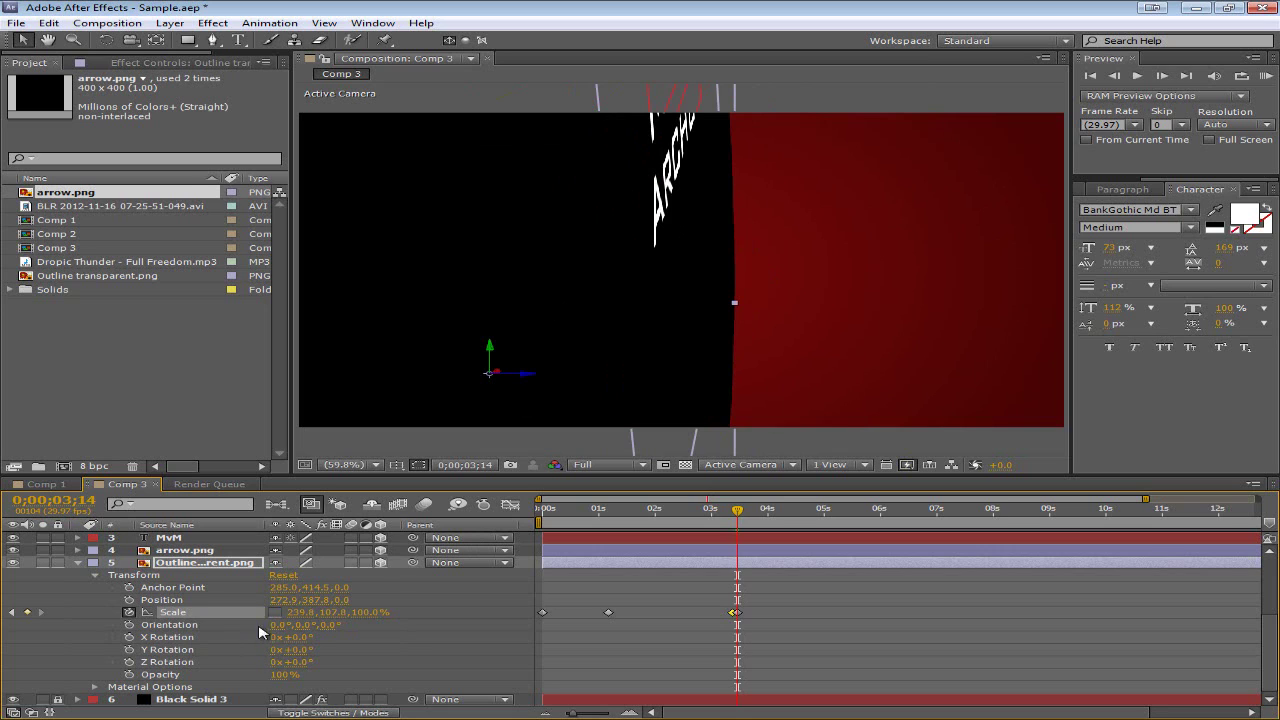
- Start Position keyframing on the target layer with a keyframe at 0;00;03;12
left_click(1116, 78)
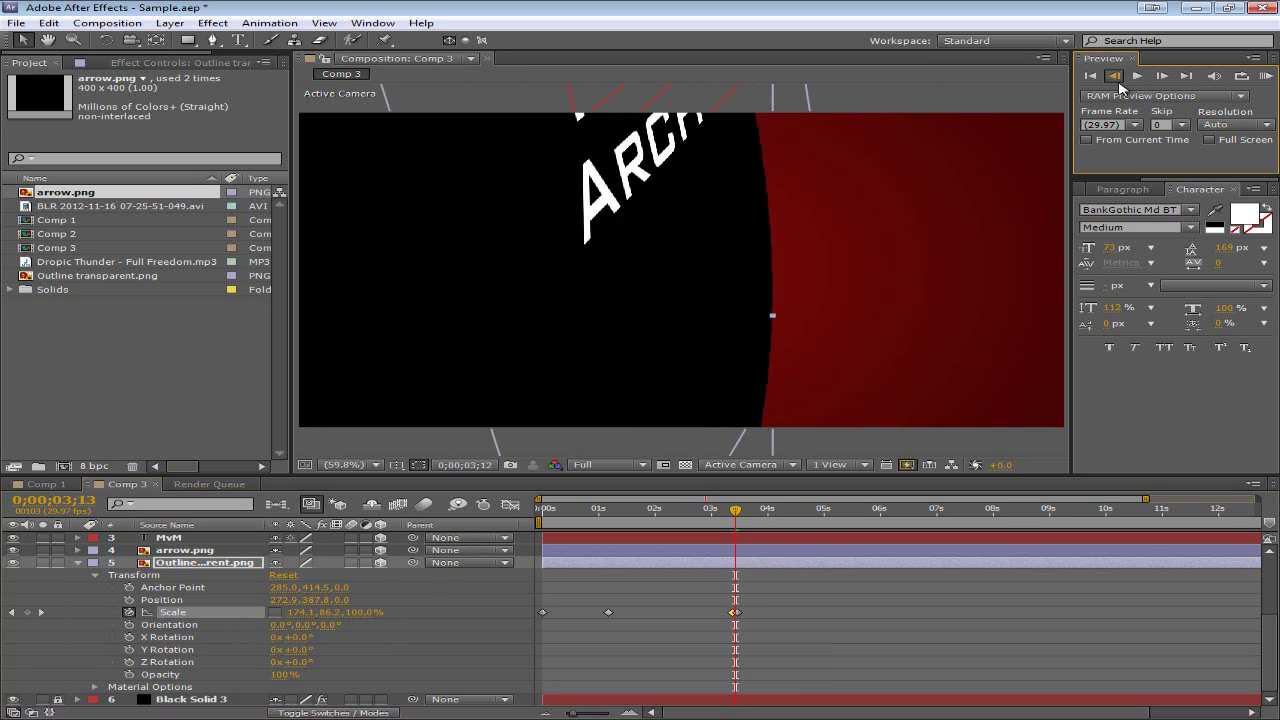
left_click(1116, 78)
left_click(129, 600)
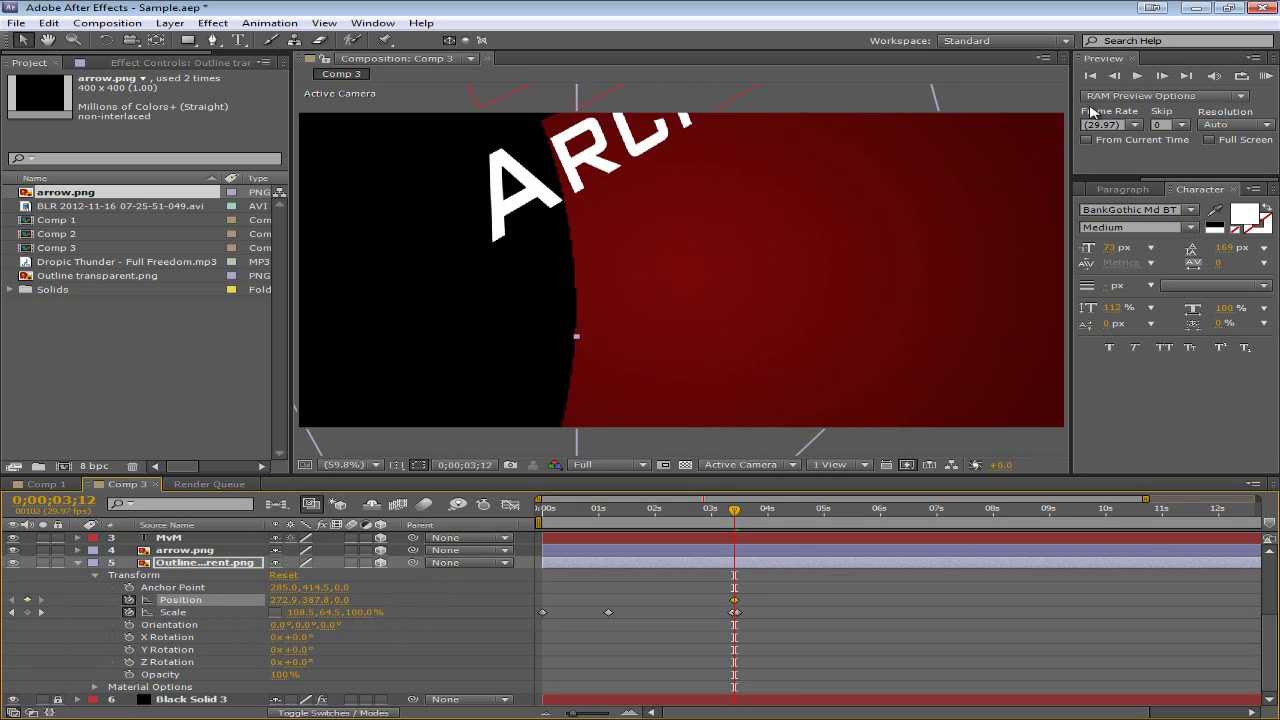
- At 0;00;03;14, set the target layer's Z Position to about -67 and its Scale to about 521.8 by 100.8%
left_click(1161, 78)
left_click(1162, 84)
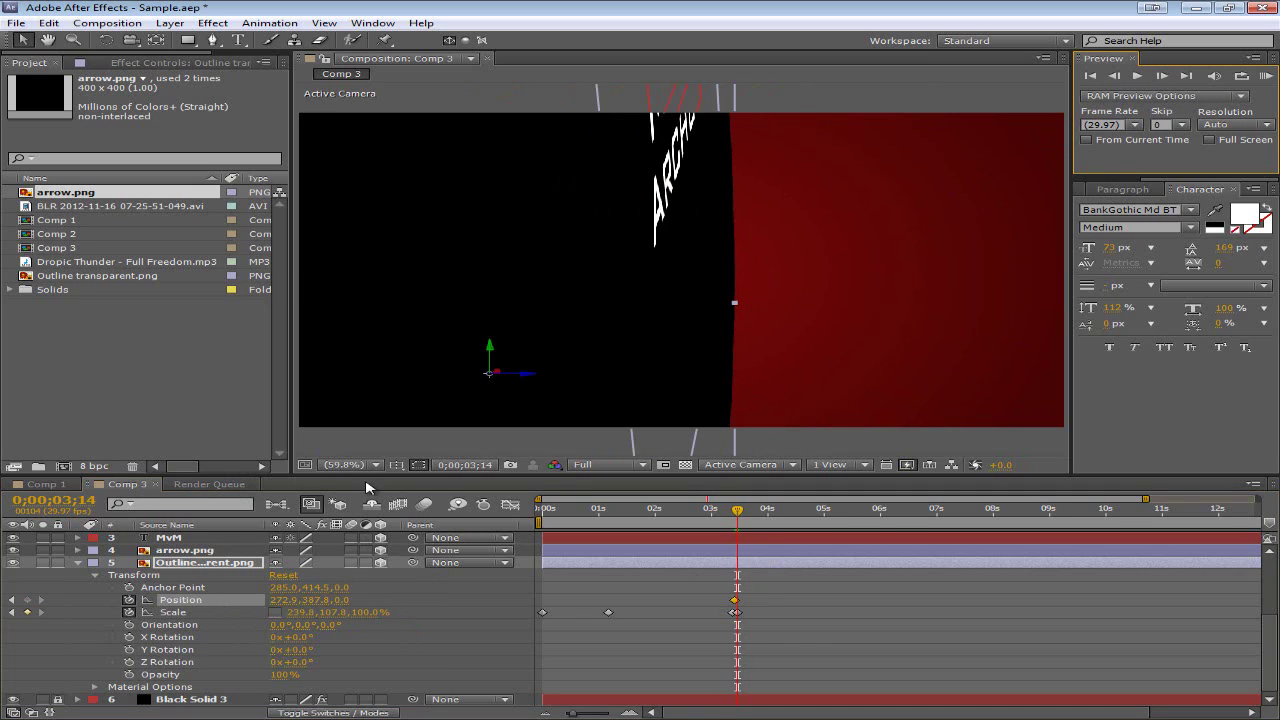
left_click_drag(338, 606, 636, 636)
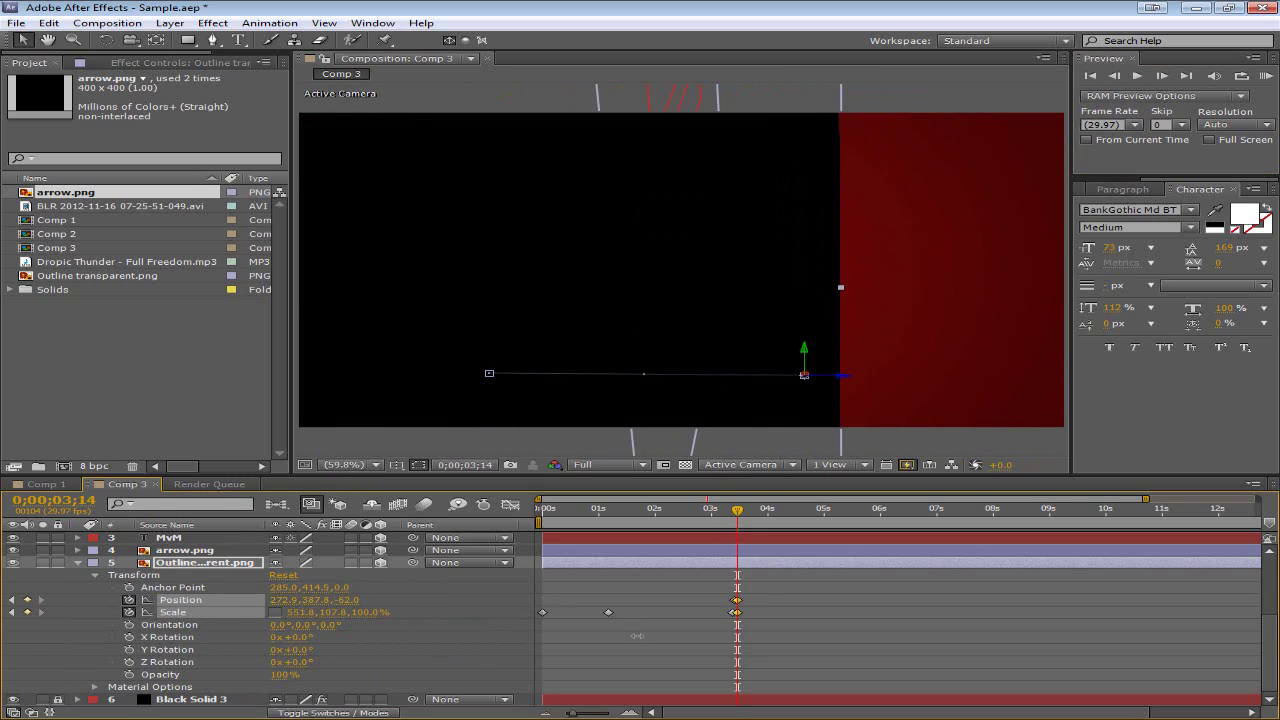
left_click(608, 611)
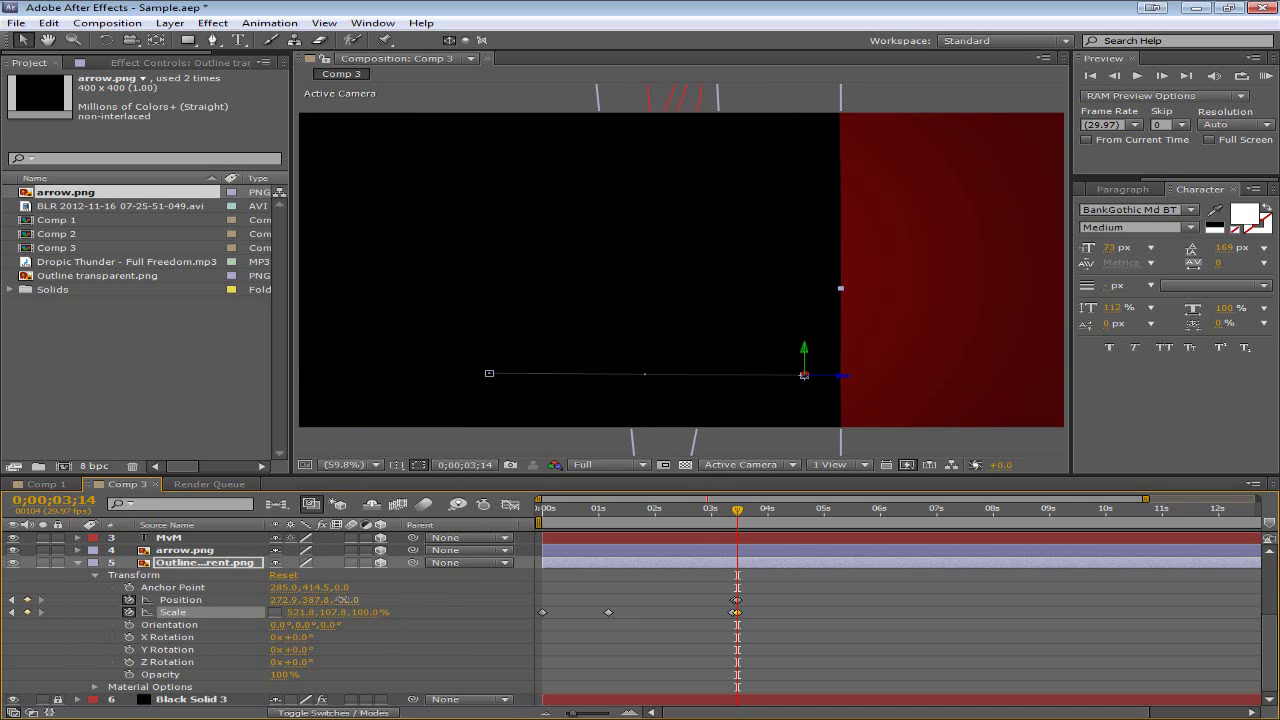
left_click_drag(342, 600, 295, 614)
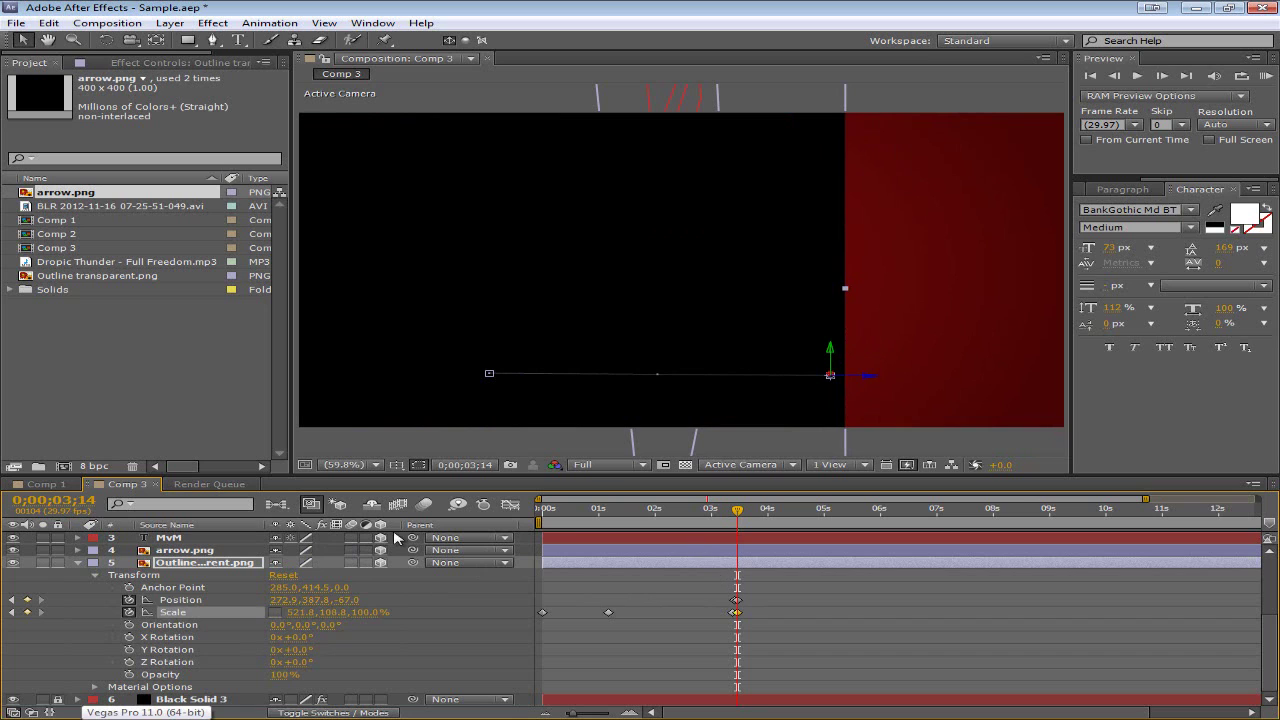
- Set Camera 1's X Position at 0;00;03;14 to about 370 so the black target fills the frame
scroll(415, 590, "up", 3)
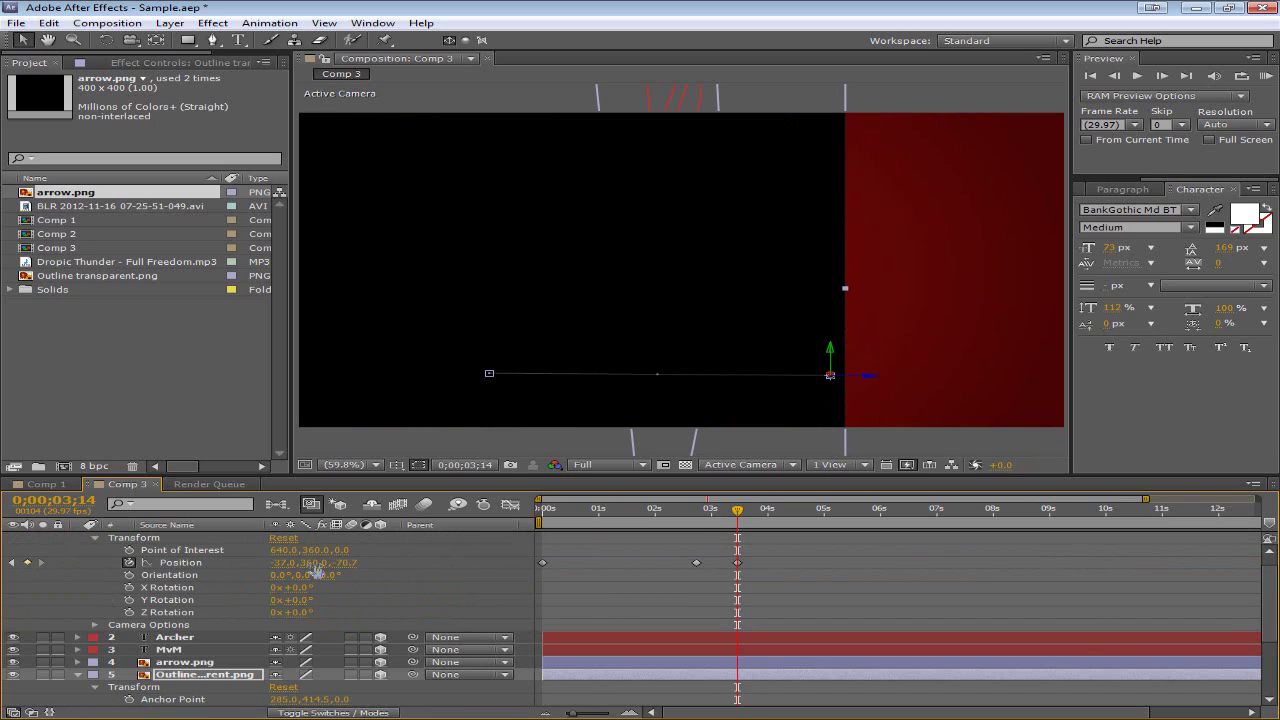
left_click_drag(312, 569, 693, 576)
left_click(204, 674)
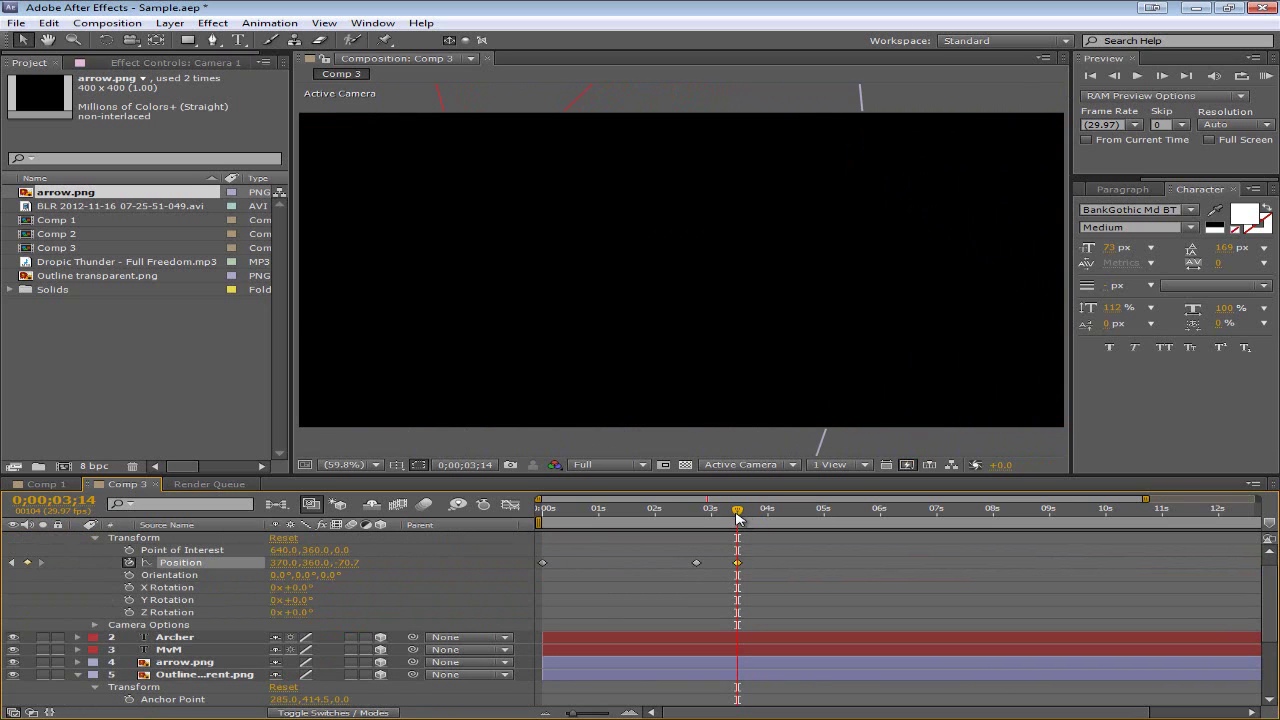
- Preview the Comp 3 animation and review the arrow and target up to 0;00;02;20
left_click_drag(737, 511, 561, 540)
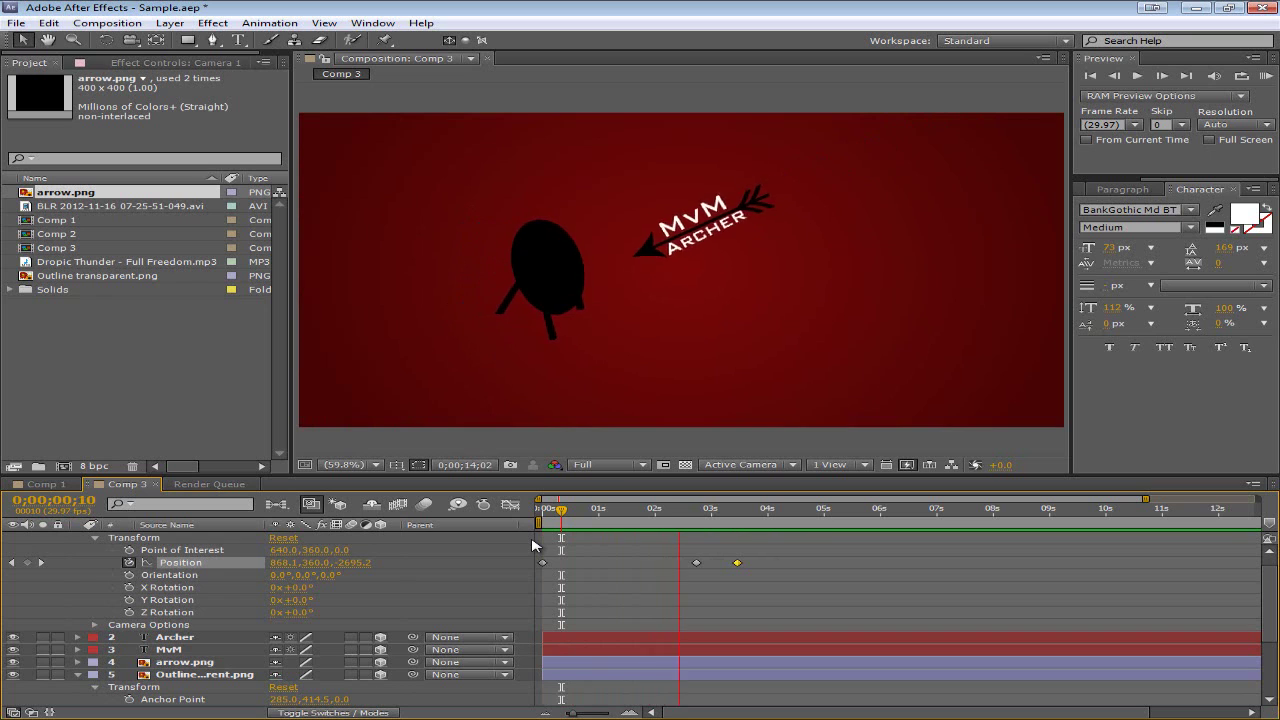
key("space")
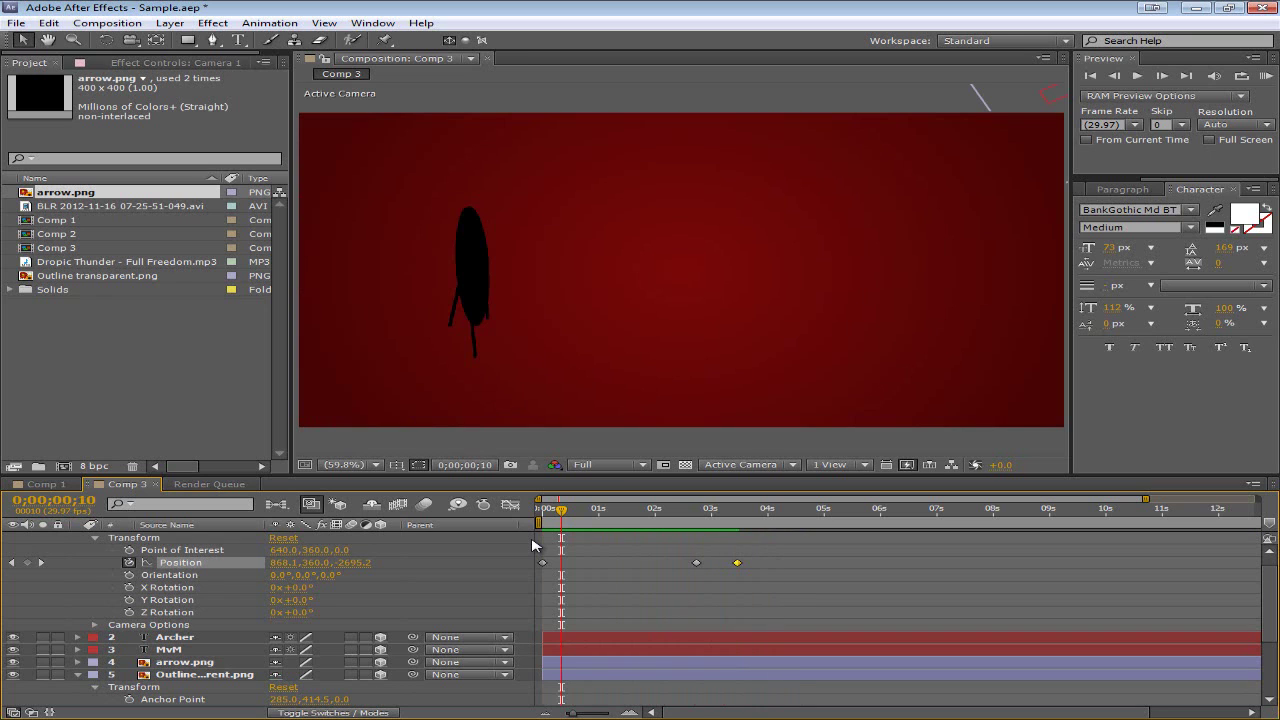
left_click_drag(555, 518, 692, 512)
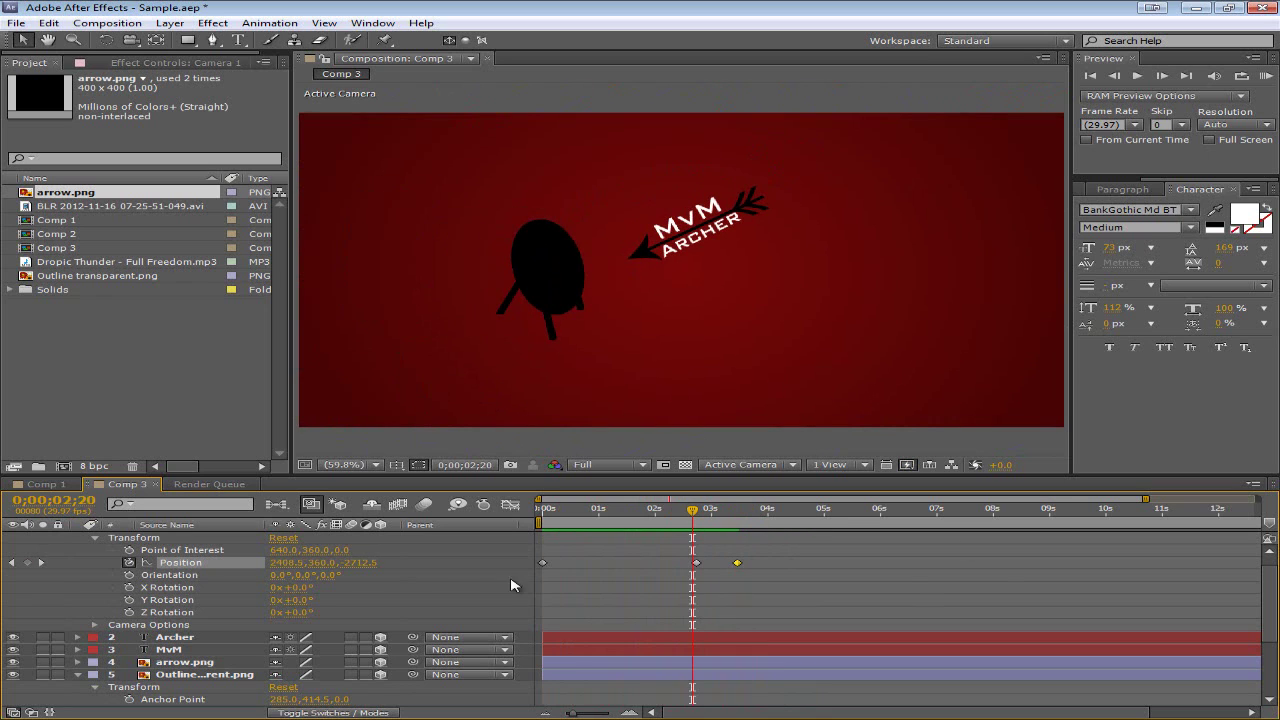
- Collapse the Camera 1 and Outline transparent.png layers in Comp 3
scroll(848, 590, "up", 1)
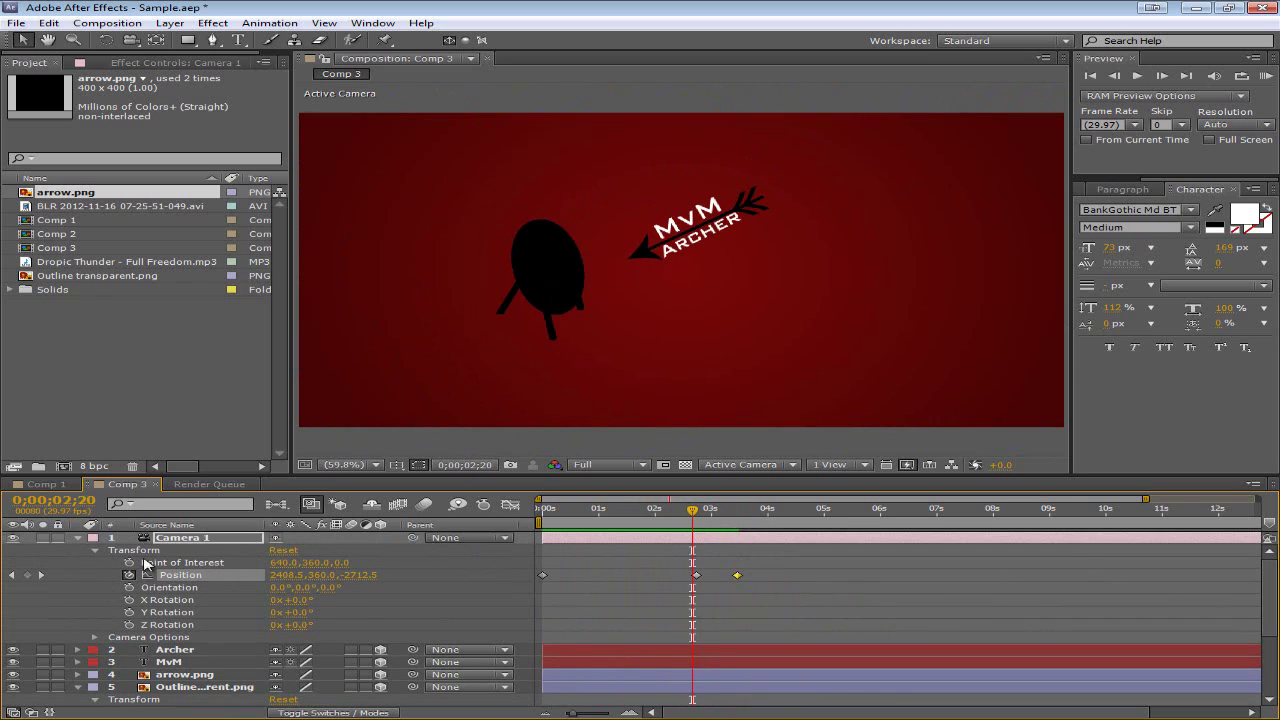
left_click(78, 543)
left_click(79, 539)
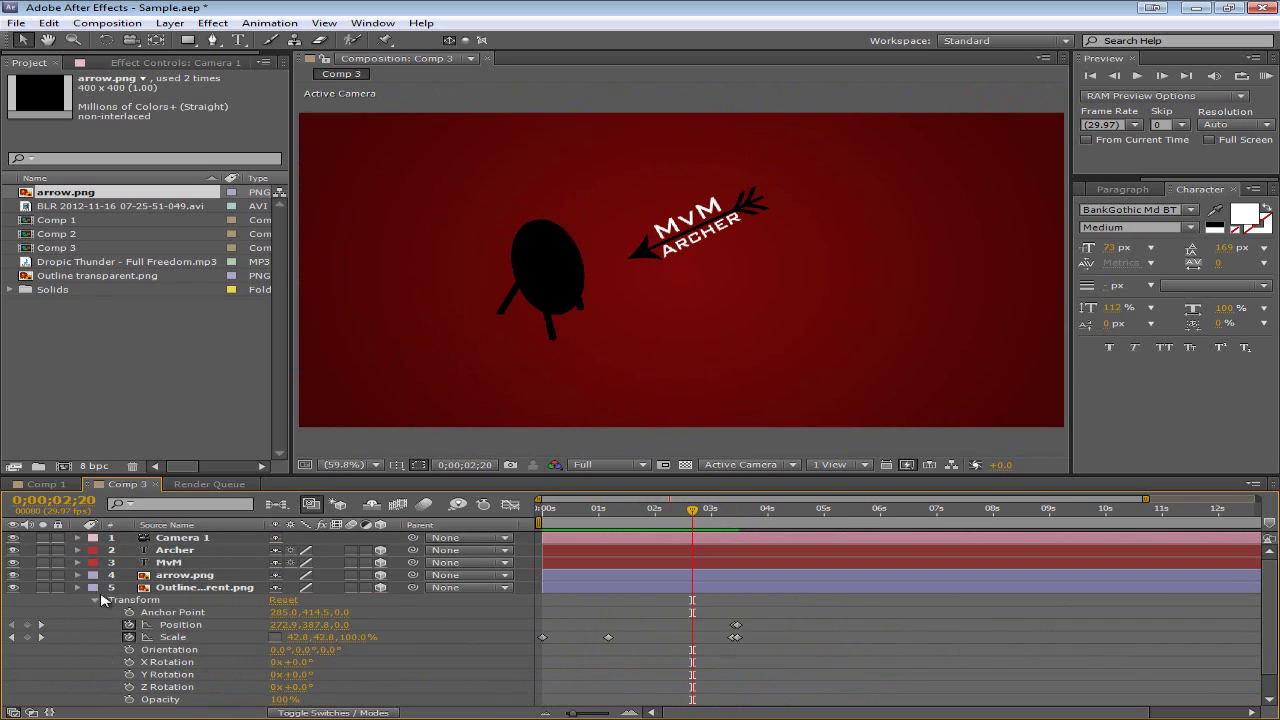
left_click(79, 588)
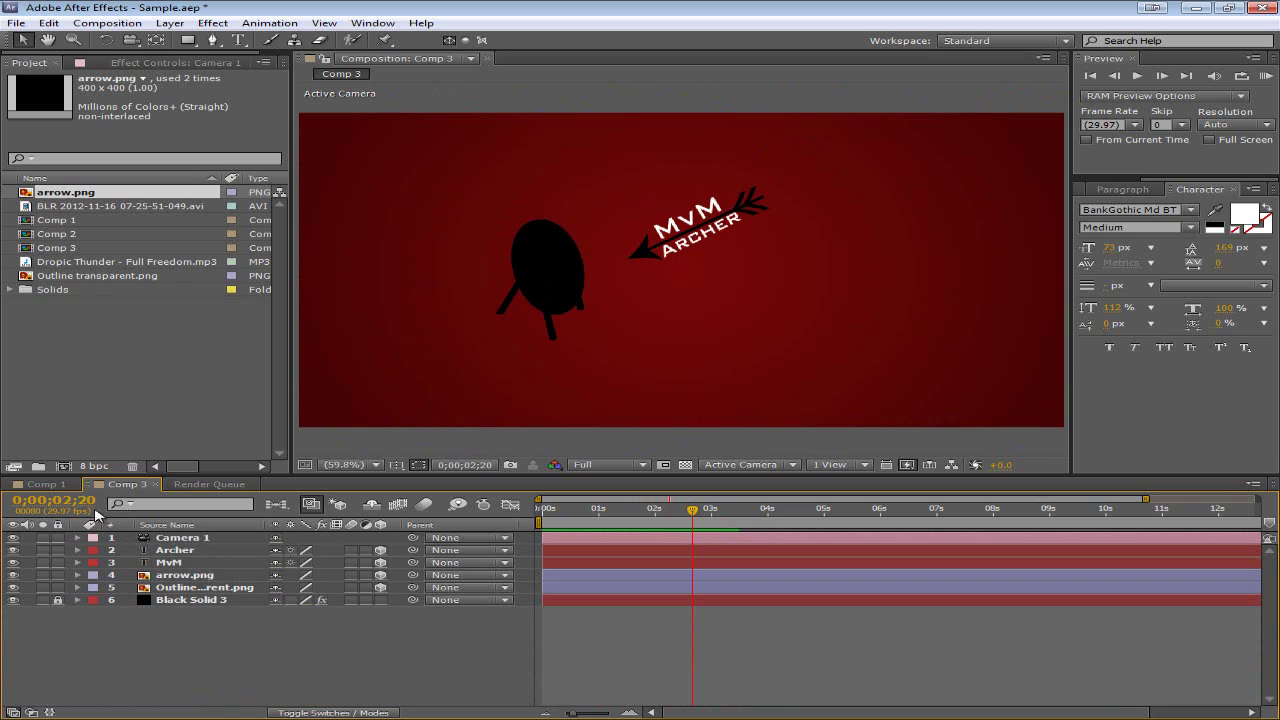
- Collapse Camera 1 in Comp 1, and return to Comp 3 at 0;00;03;06 in the camera zoom
left_click(45, 484)
left_click(127, 484)
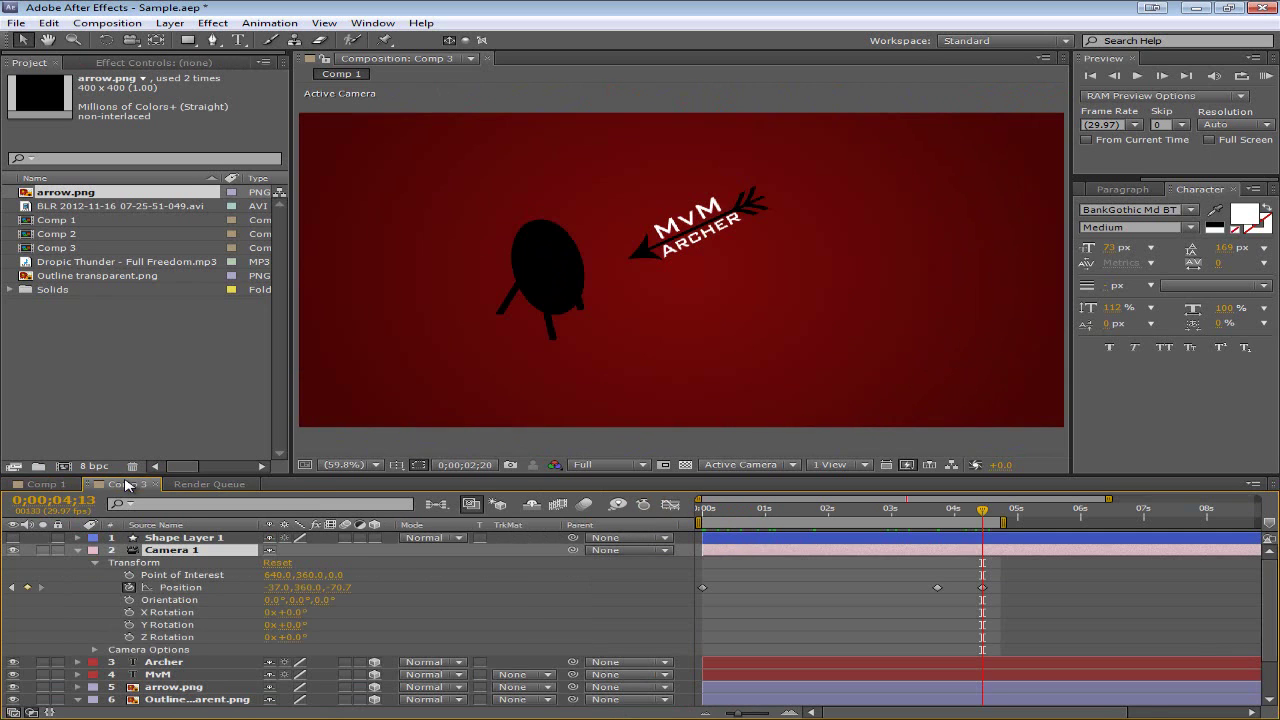
left_click(45, 484)
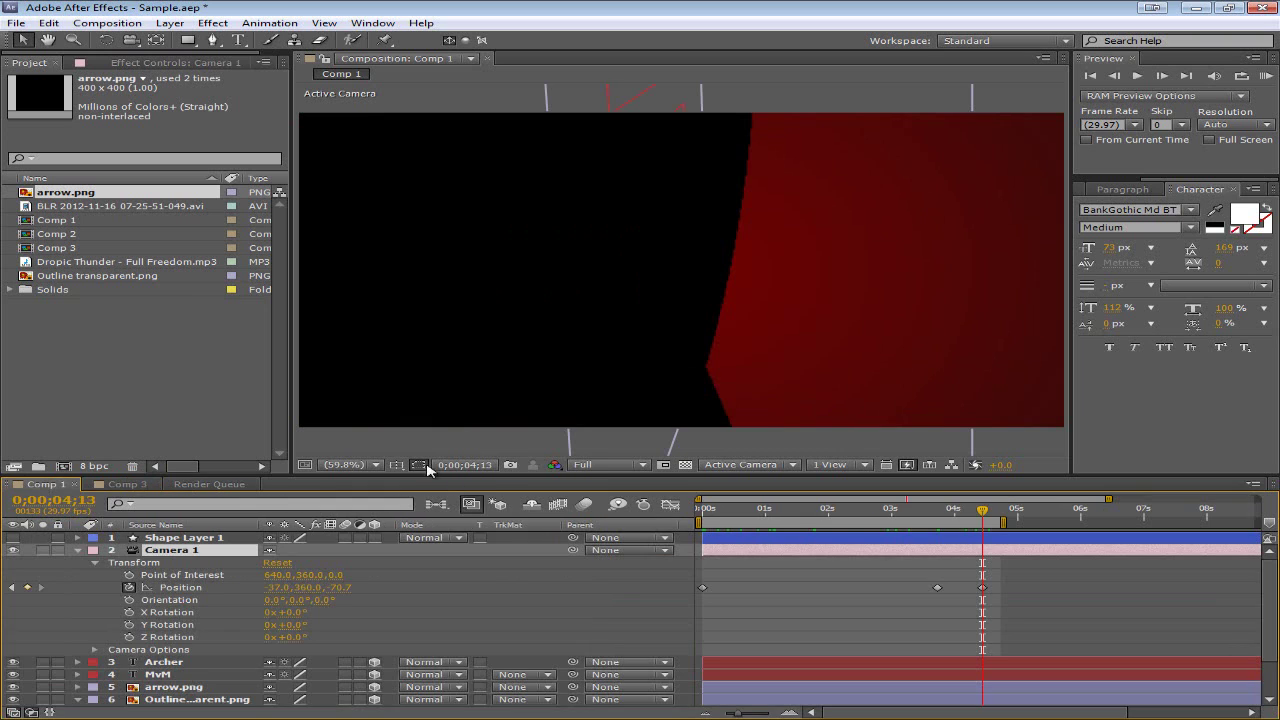
left_click(79, 550)
left_click(98, 487)
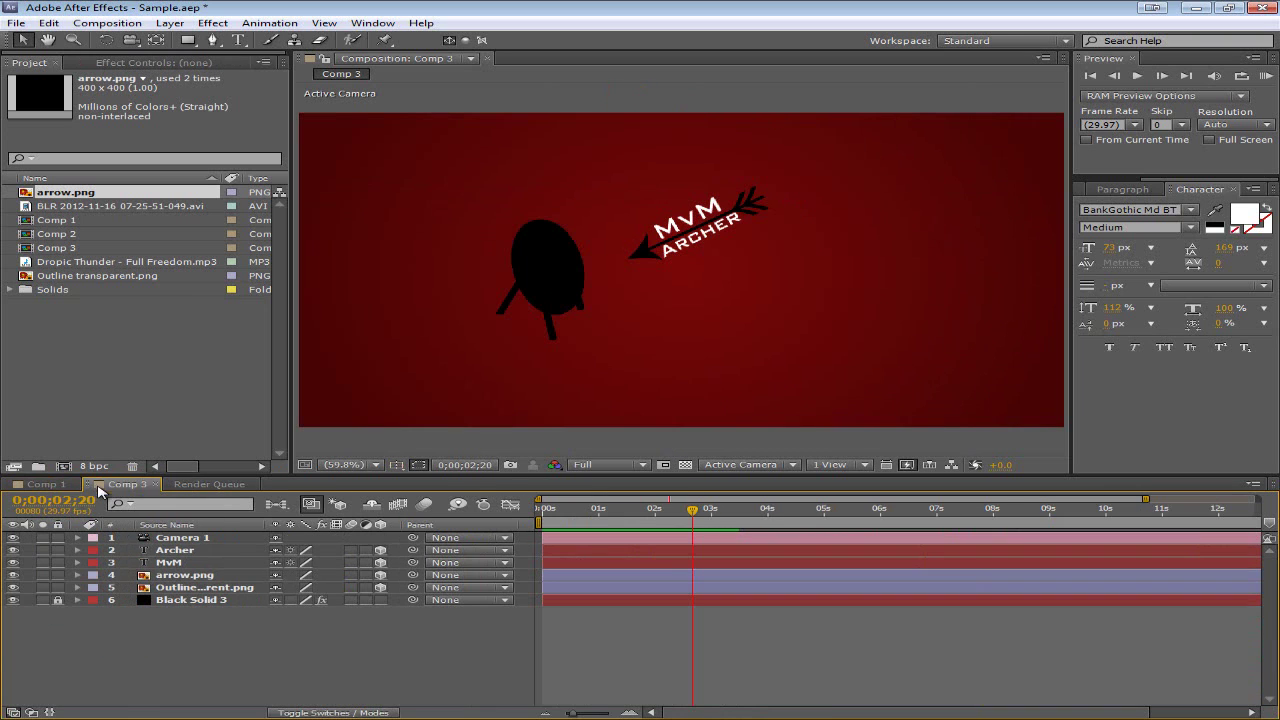
left_click_drag(701, 514, 727, 520)
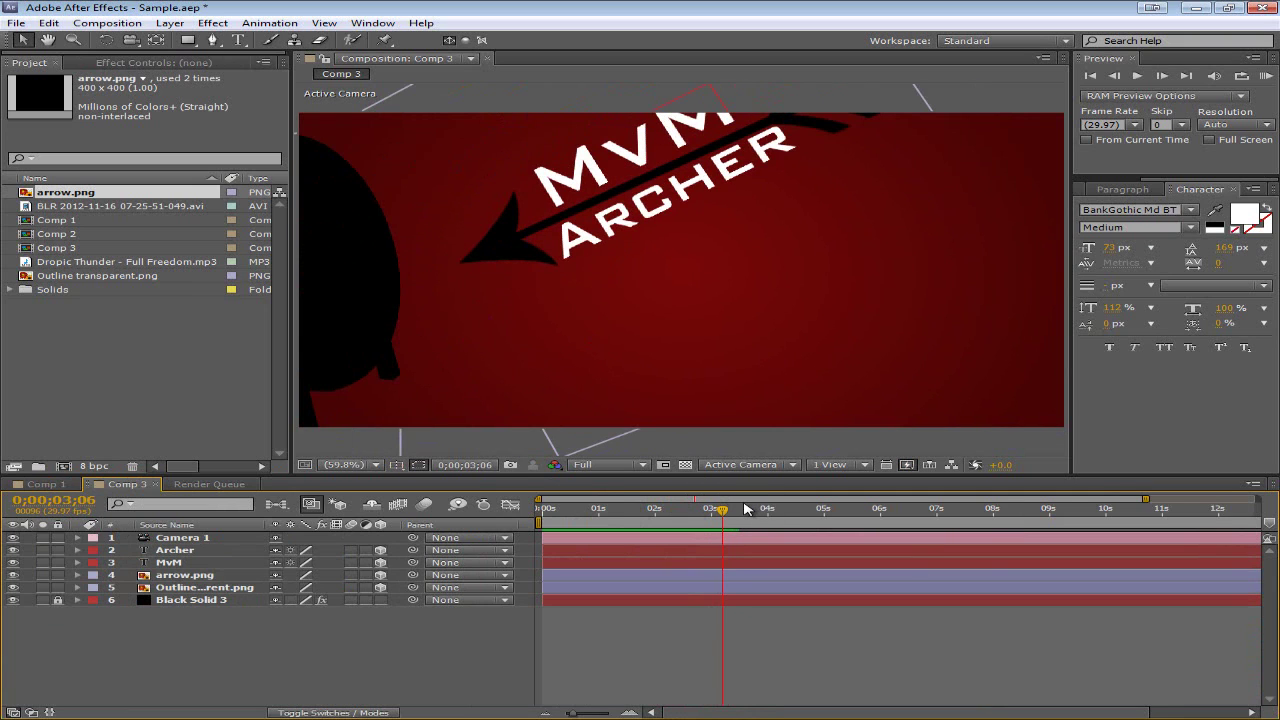